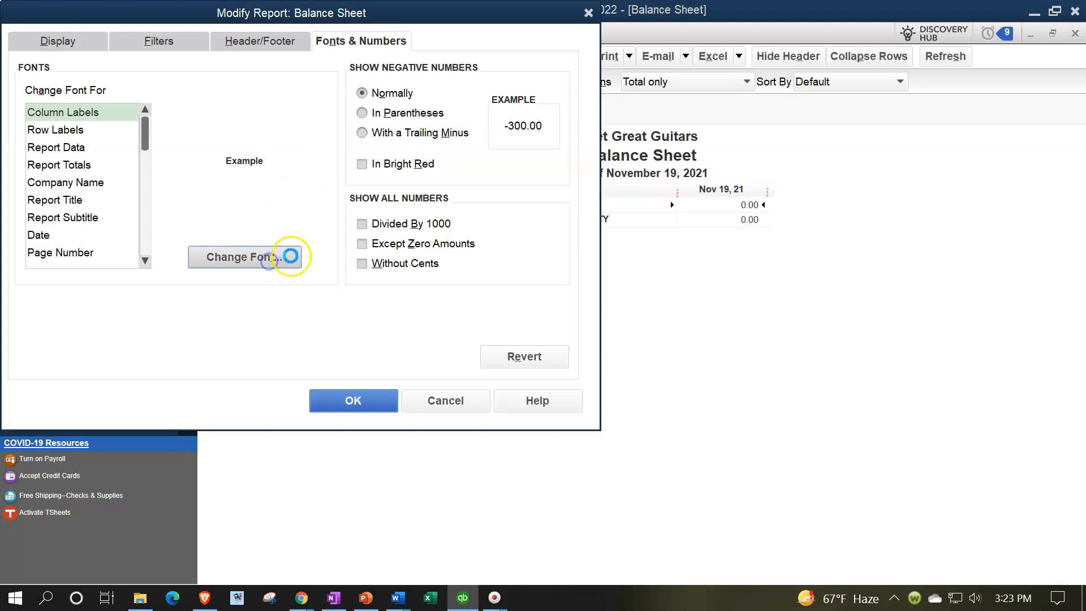
Step: Enlarge the Balance Sheet's column label font, apply it to all related fonts, and date the report as of 12/31/2022
left_click(280, 210)
left_click(257, 211)
left_click(308, 140)
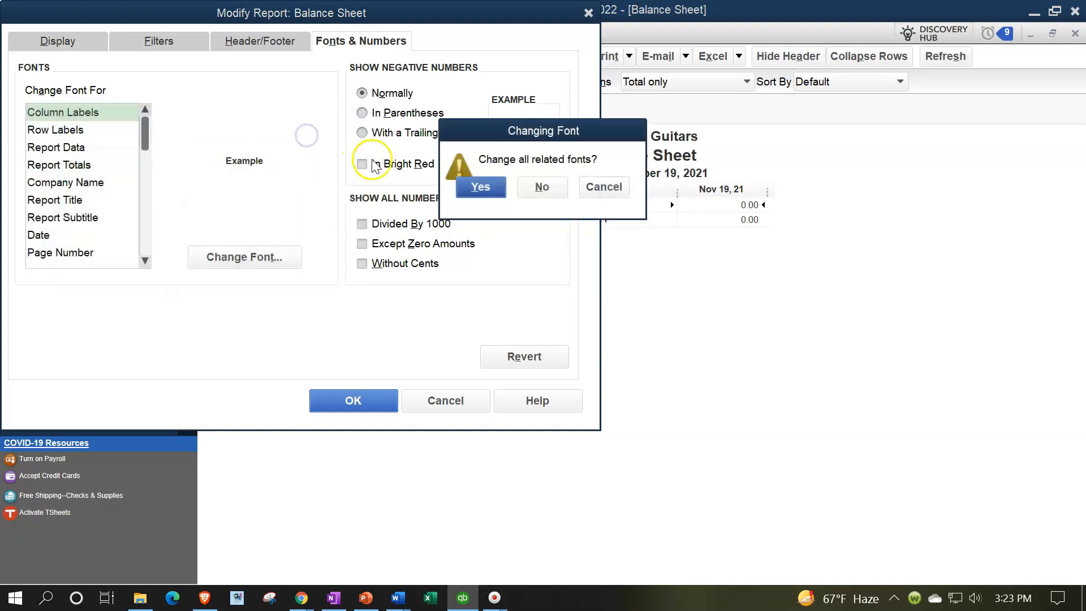
left_click(483, 187)
left_click(377, 412)
left_click(358, 403)
Step: Open the standard Profit & Loss report
left_click(478, 33)
left_click(475, 33)
left_click(470, 33)
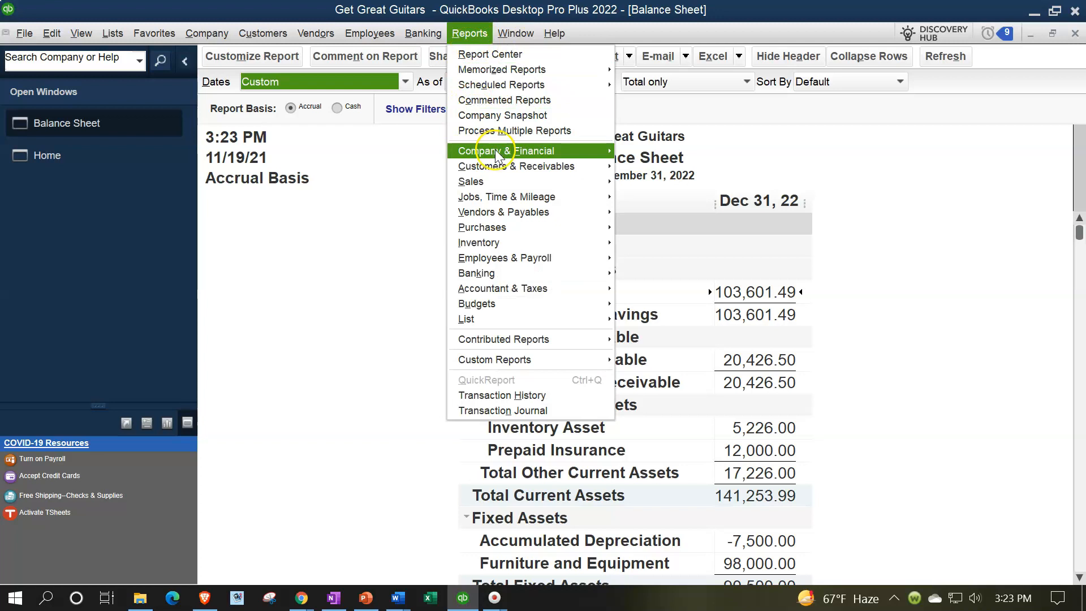
mouse_move(594, 151)
left_click(643, 150)
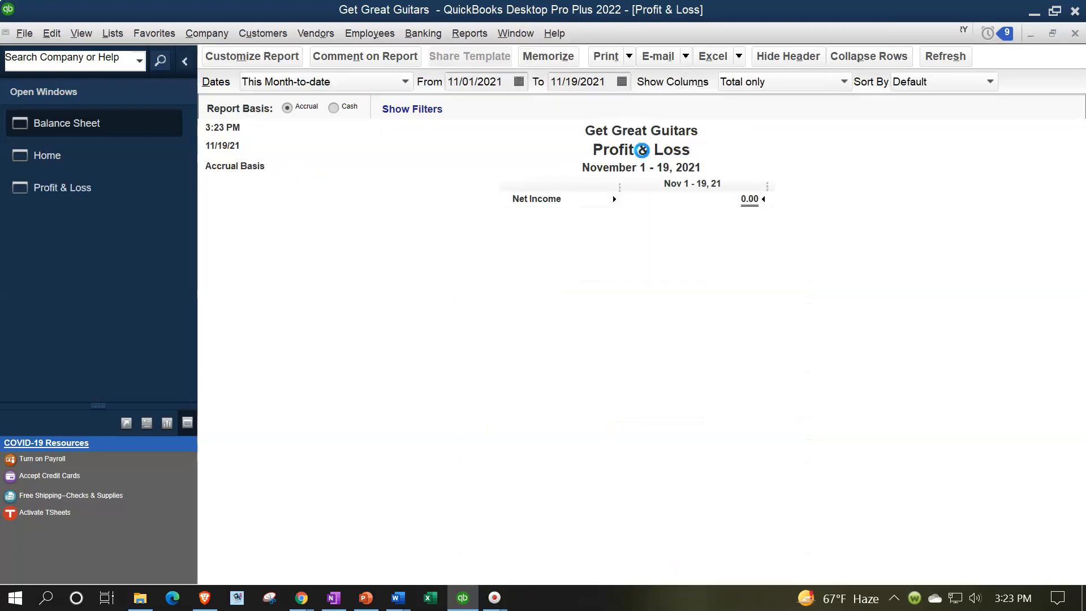
Step: Set the Profit & Loss report's date range from 01/01/2022 to 12/31/2022
type("0")
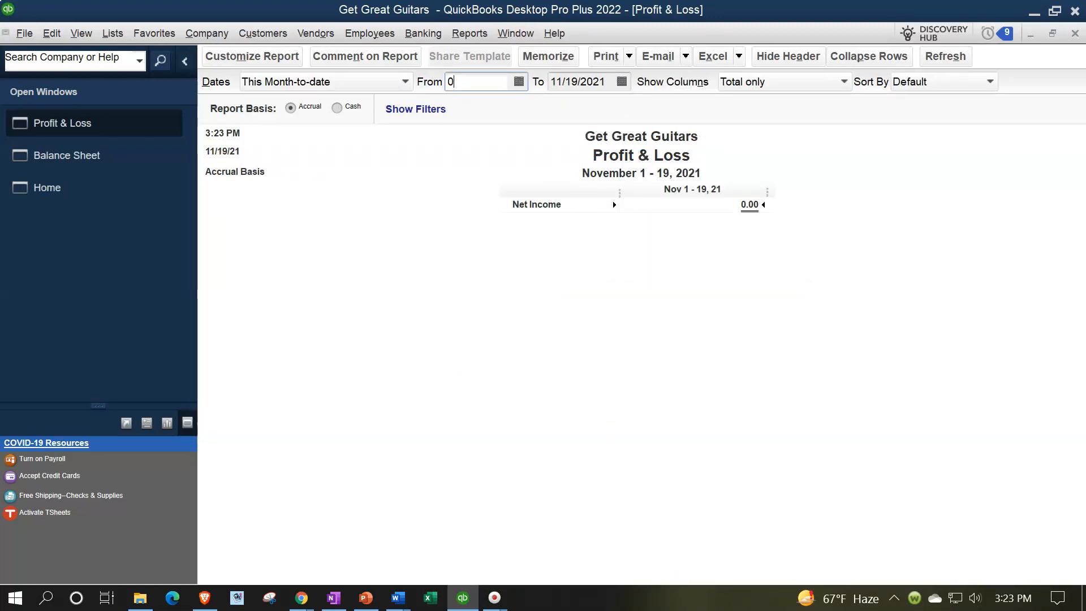
type("1/01/202")
key("Tab")
type("123")
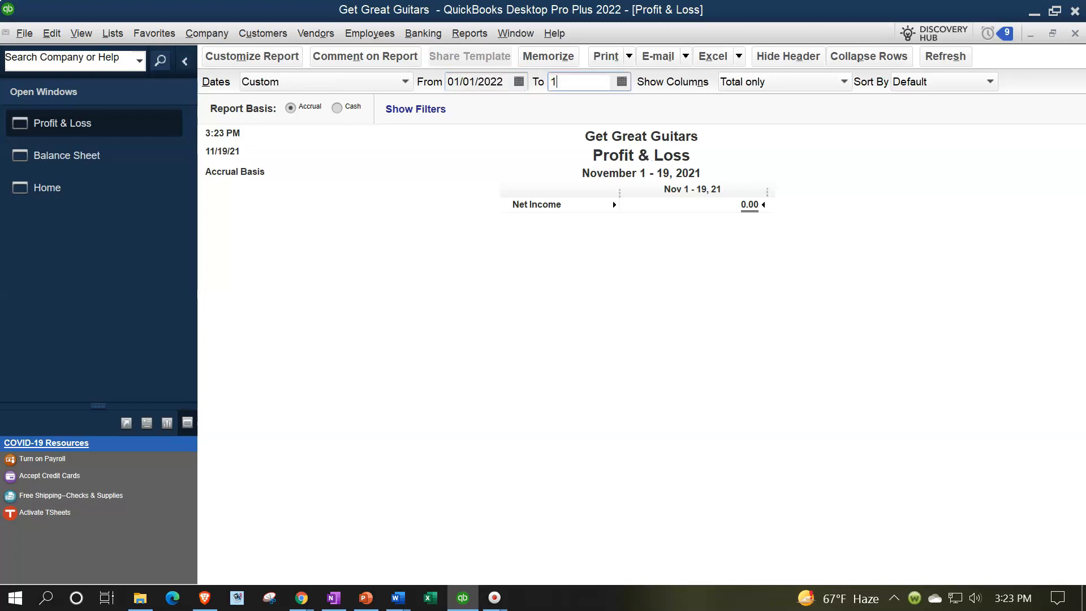
type("22")
key("BackSpace")
key("BackSpace")
type("122")
key("Tab")
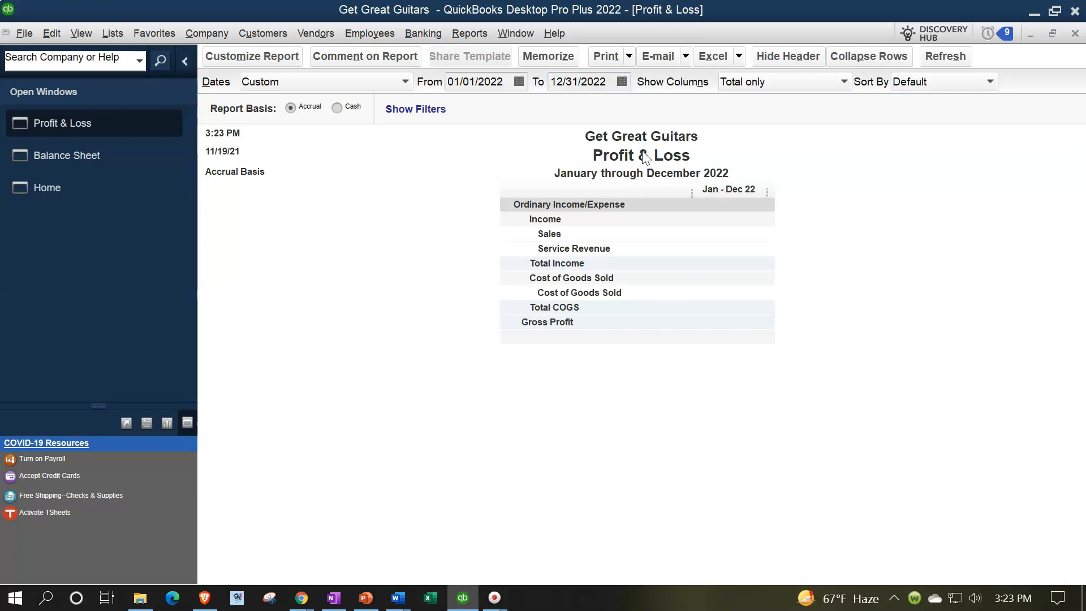
Step: Enlarge the Profit & Loss report's column label font and apply the change to all related fonts
left_click(252, 56)
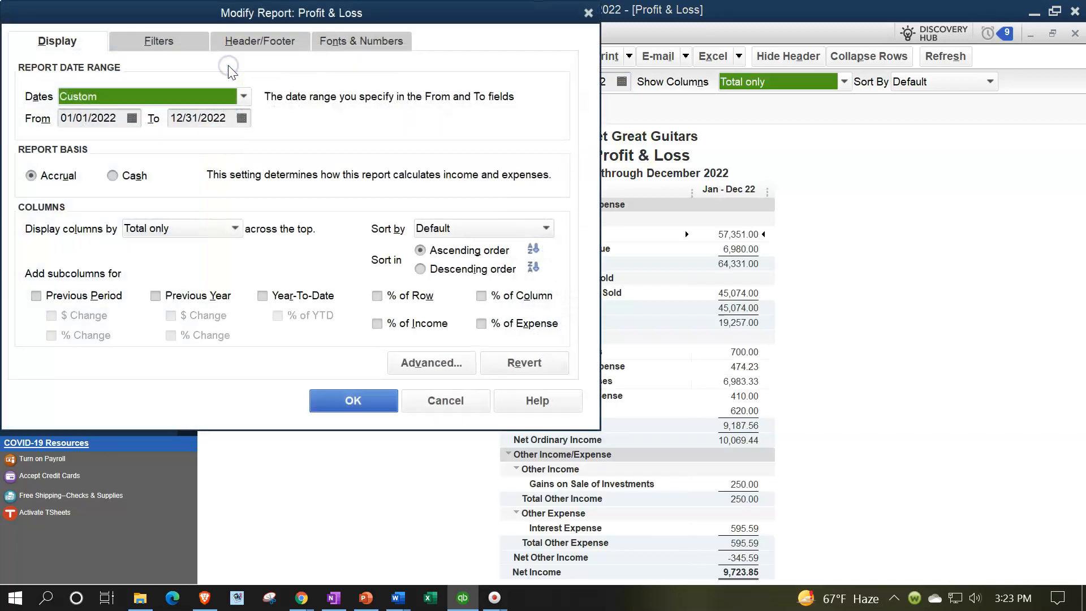
left_click(353, 42)
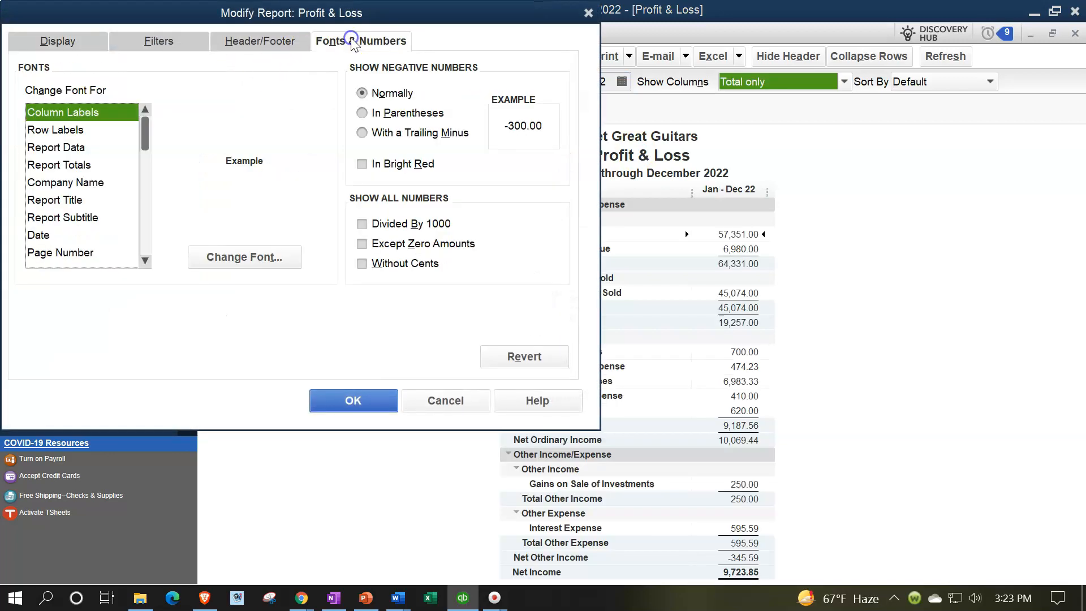
left_click(268, 259)
left_click(263, 210)
left_click(322, 142)
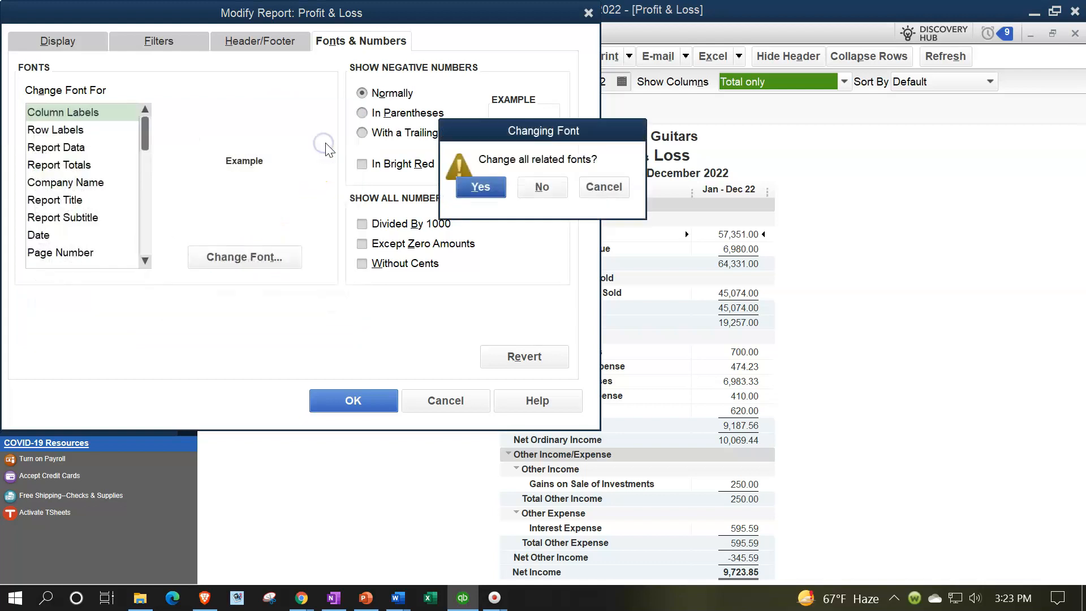
left_click(475, 188)
left_click(351, 402)
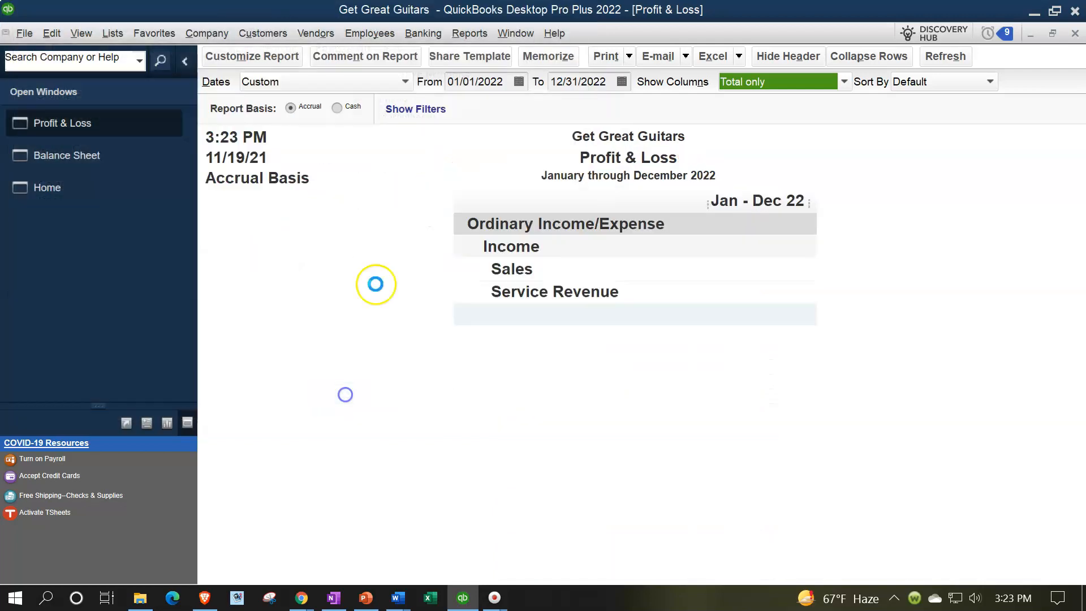
Step: Open the Trial Balance report and set its date range from 01/01/2022 to 12/31/2022
left_click(481, 29)
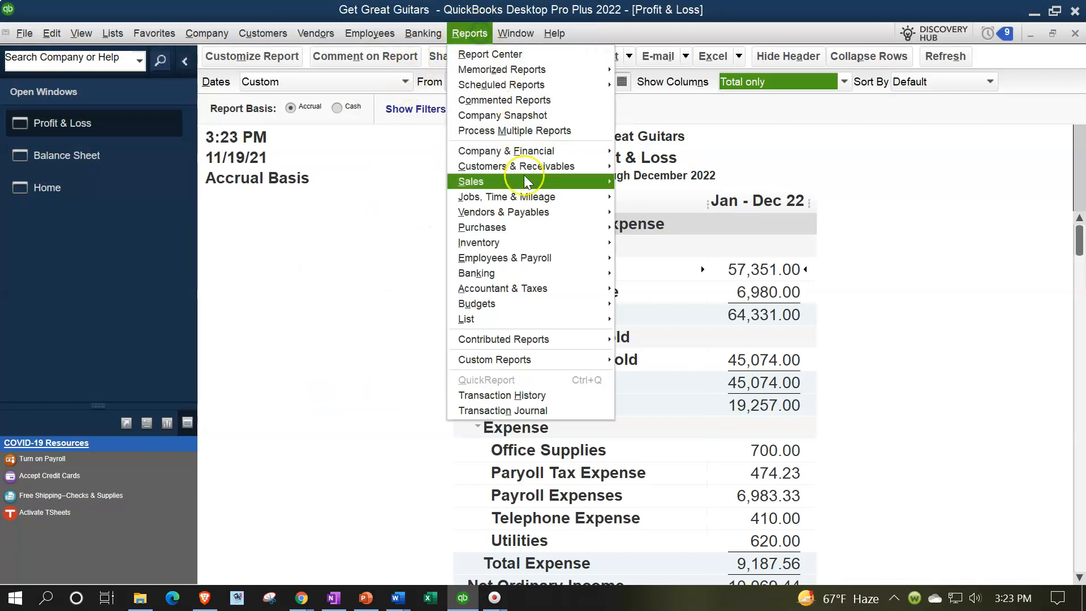
mouse_move(581, 287)
left_click(626, 288)
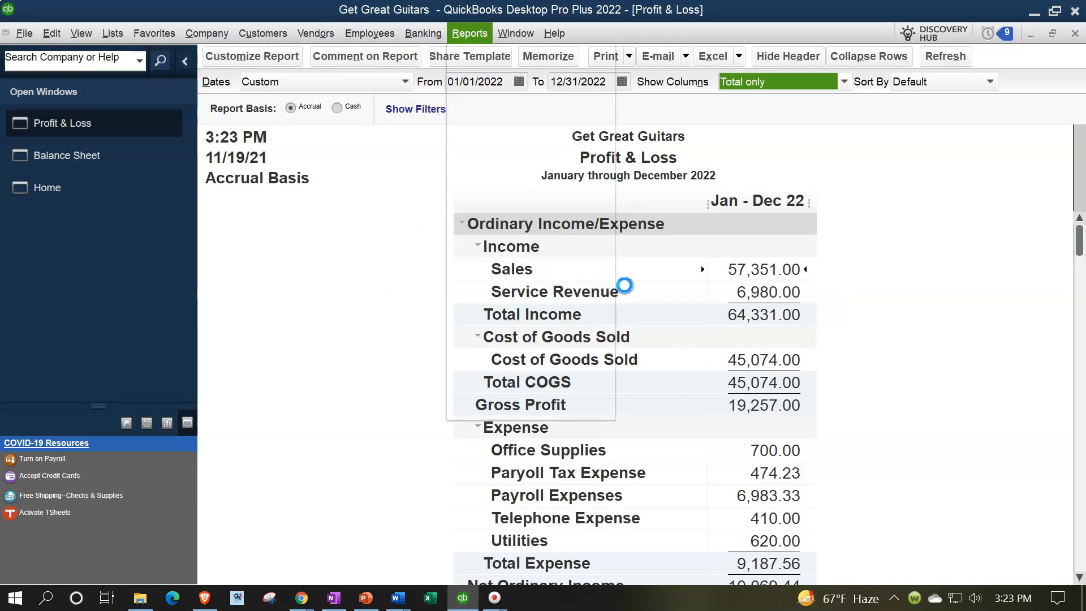
key("Tab")
type("010122")
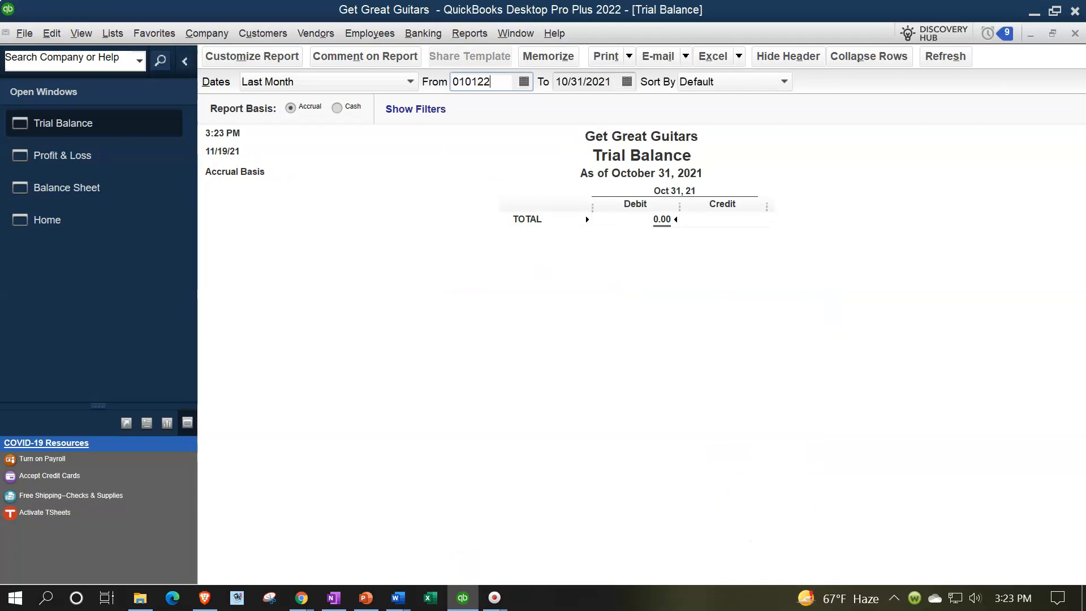
key("Tab")
type("123122")
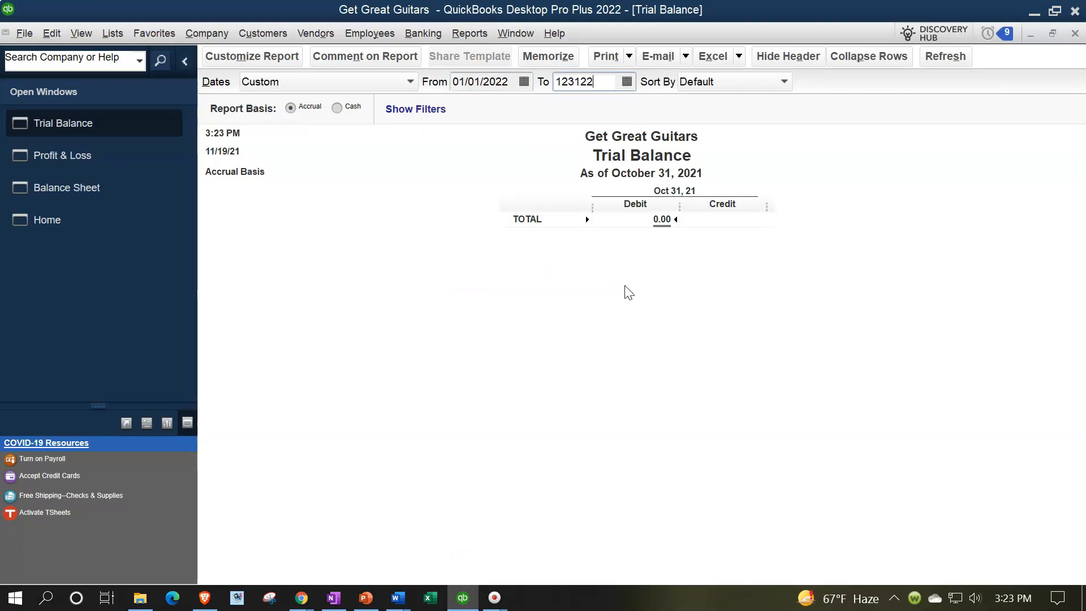
key("Tab")
Step: Enlarge the Trial Balance report's column label font and apply the change to all related fonts
left_click(286, 59)
left_click(347, 42)
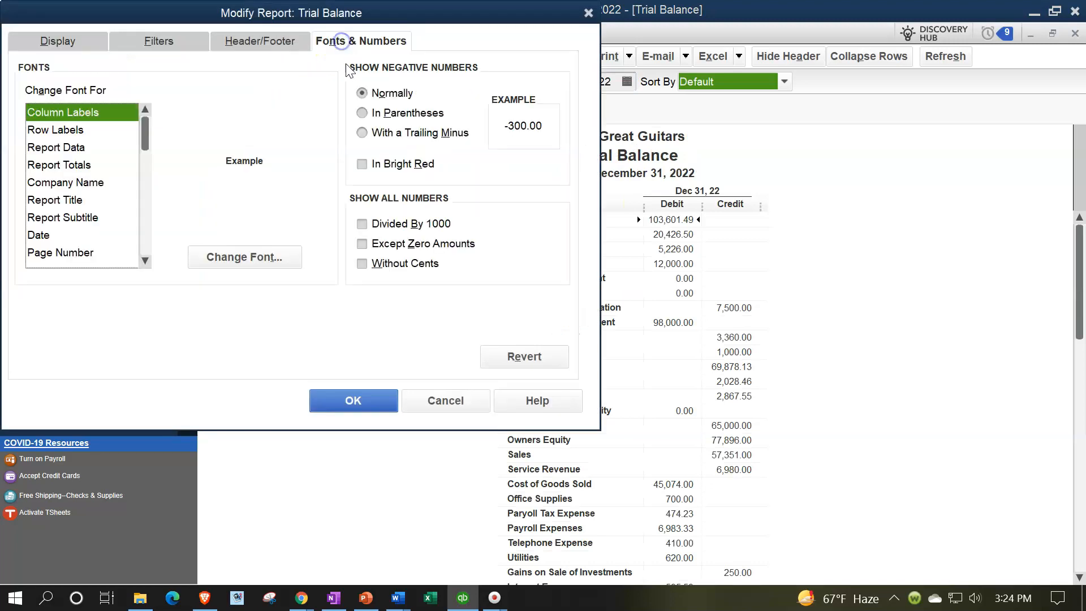
left_click(276, 262)
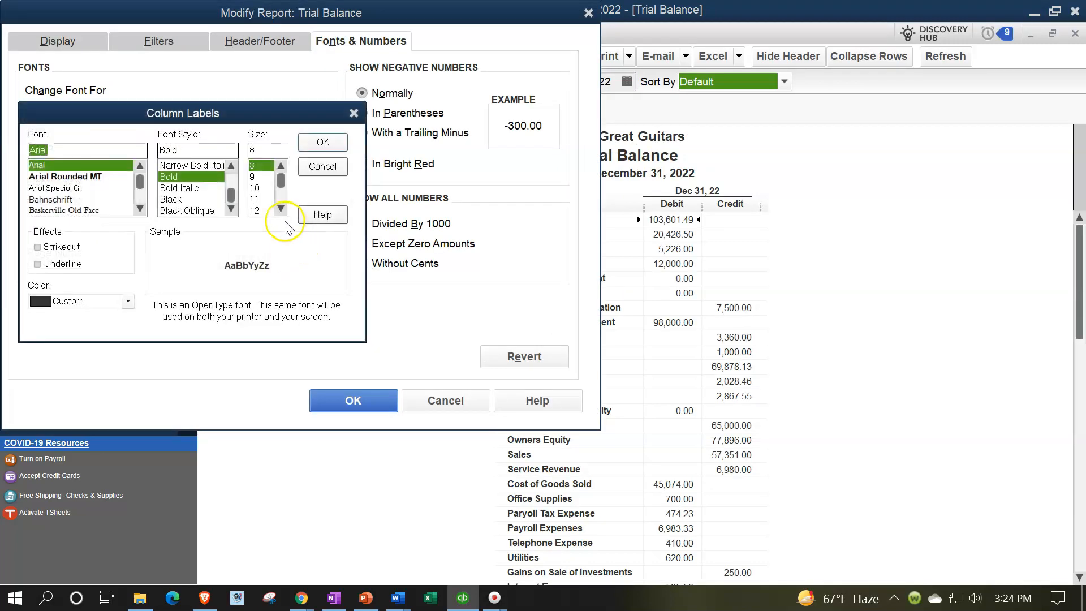
left_click(279, 211)
left_click(256, 210)
left_click(322, 142)
left_click(481, 187)
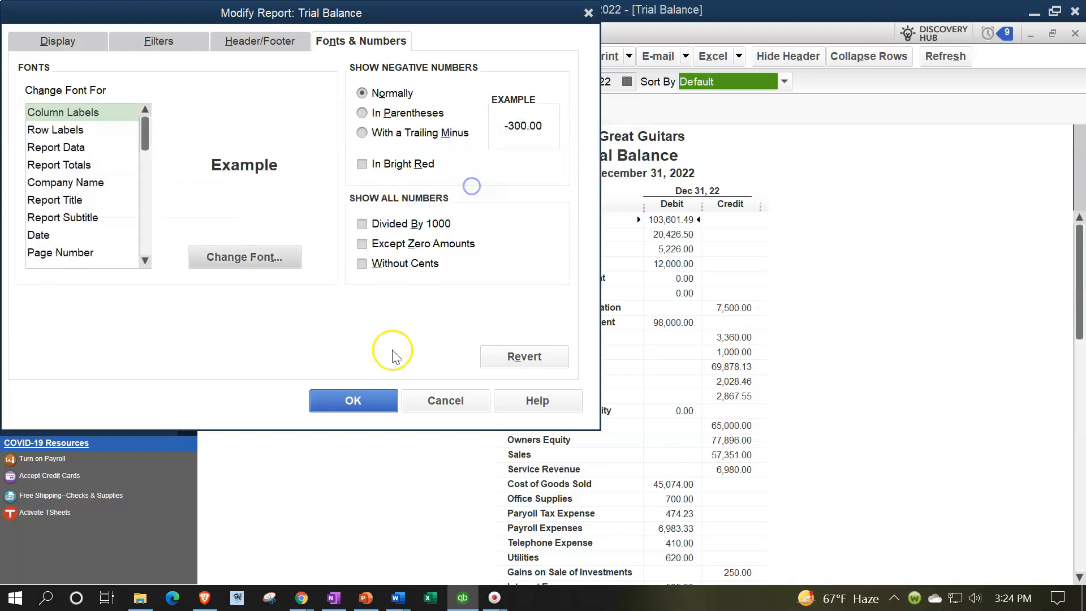
left_click(368, 390)
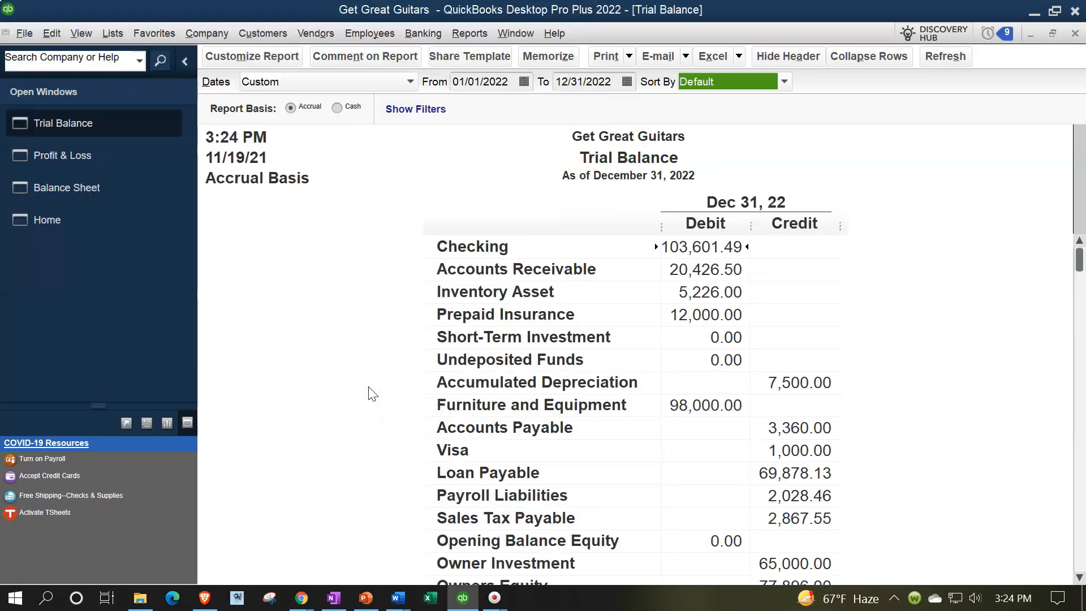
Step: Examine the transactions behind the Accounts Receivable balance on the Balance Sheet, and close the detail report
left_click(83, 225)
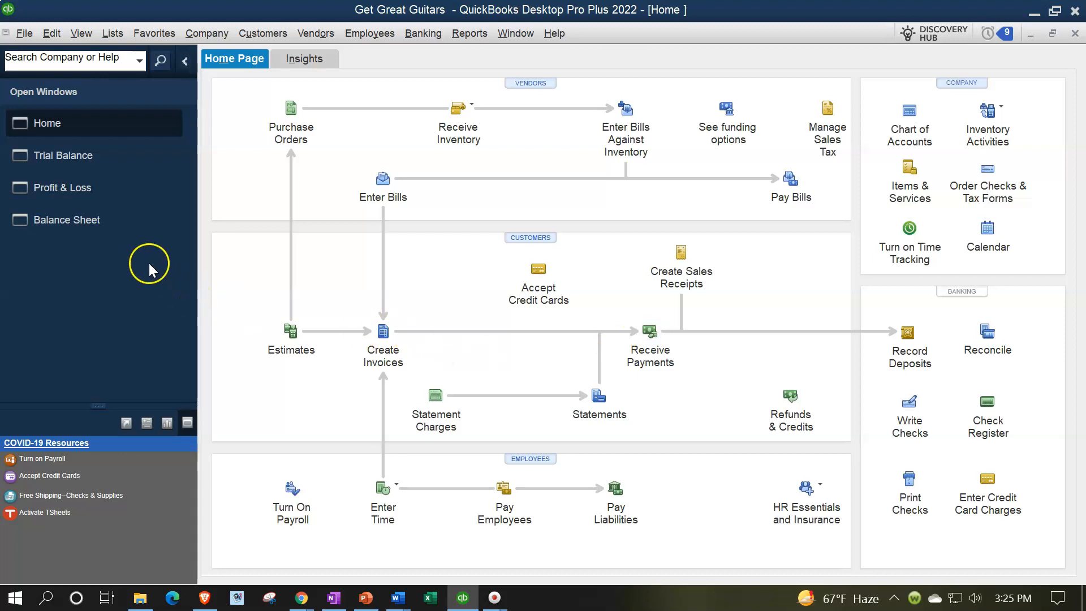
left_click(91, 220)
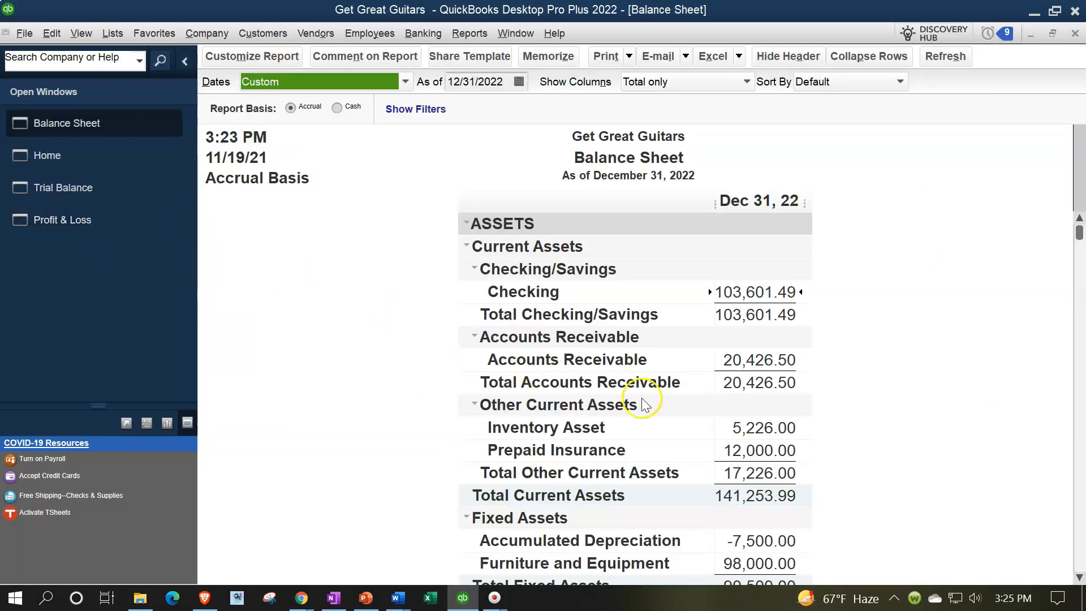
double_click(765, 362)
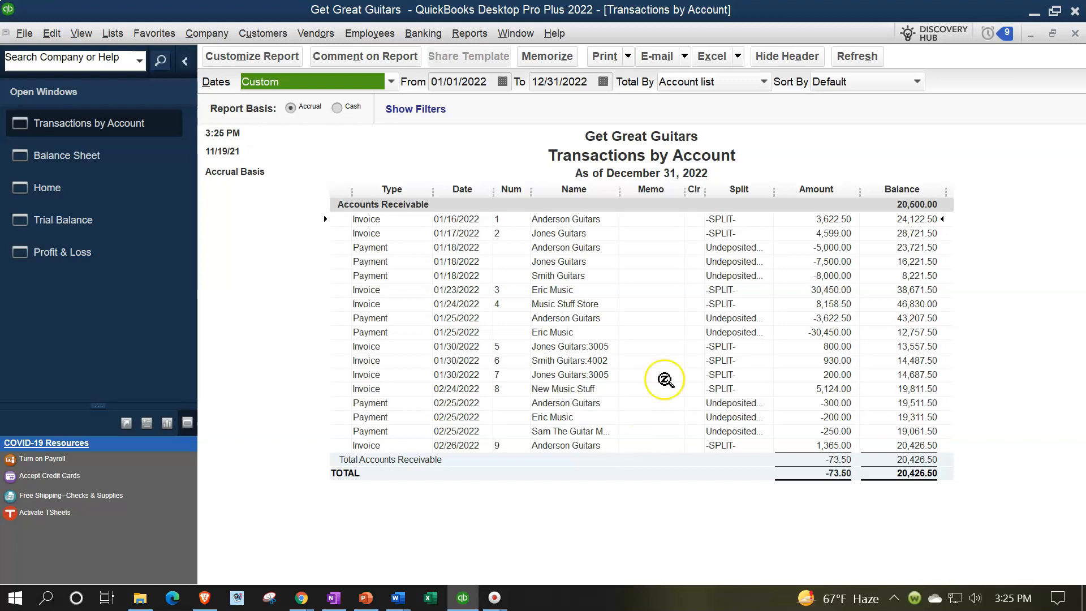
left_click(1076, 38)
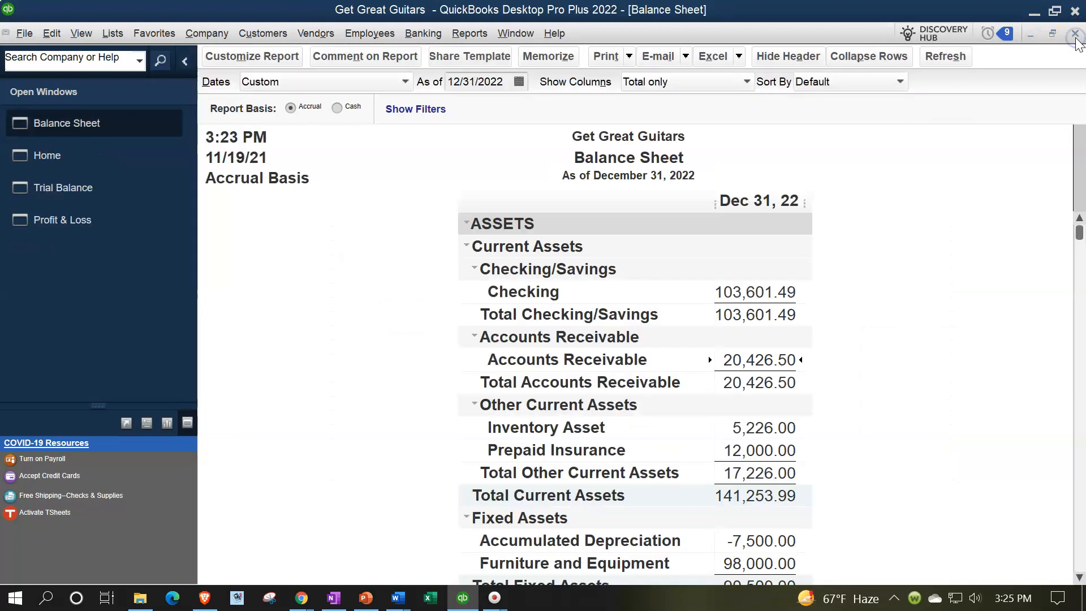
Step: Review the customer payments for Eric Music and Sam The Guitar Man in the Customer Balance Detail report, and close it
left_click(470, 33)
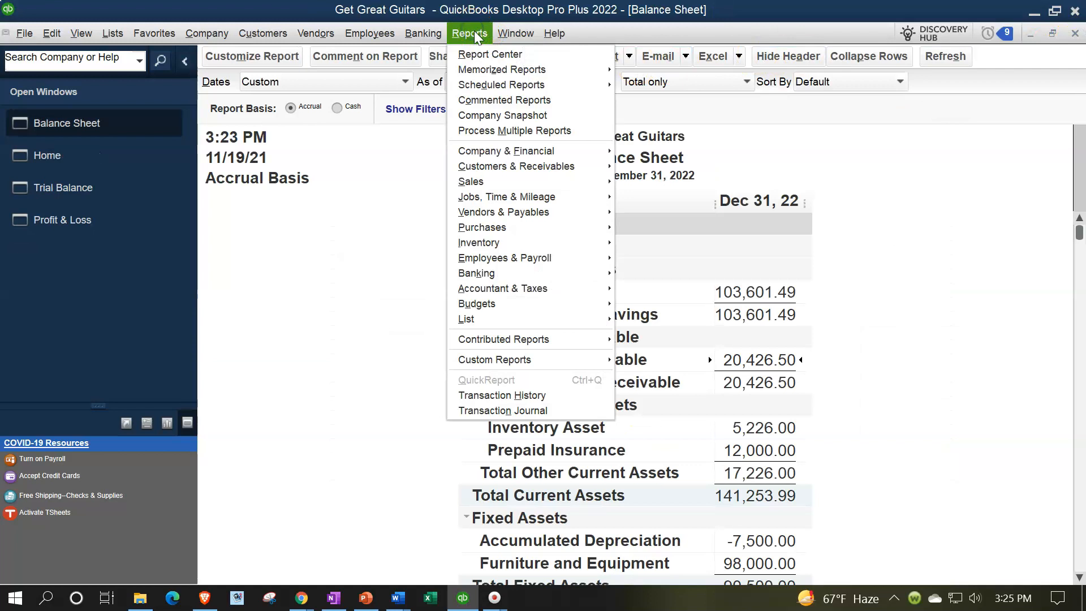
mouse_move(528, 168)
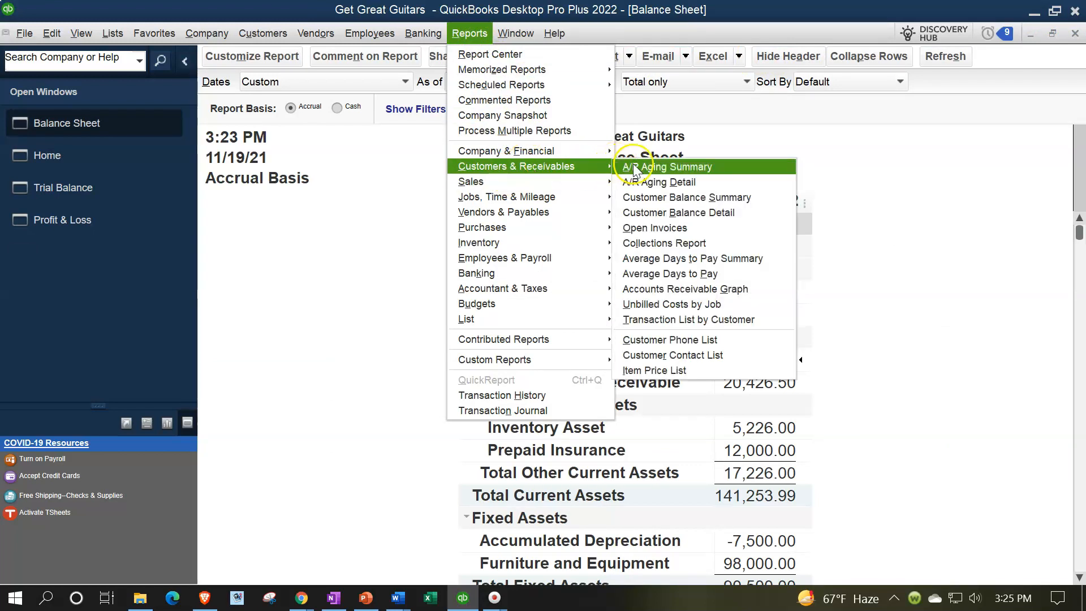
left_click(661, 212)
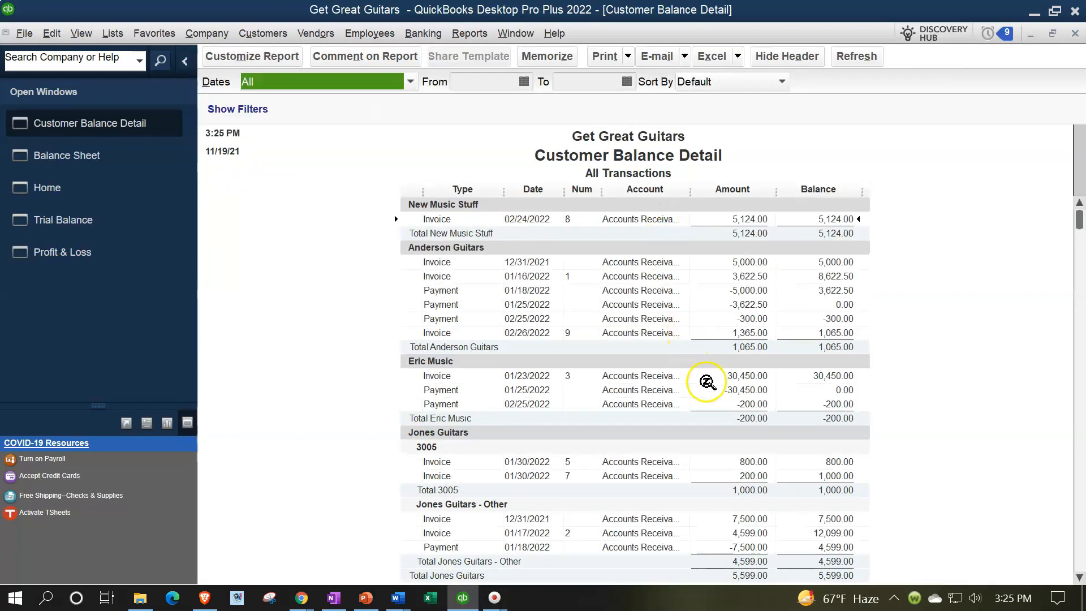
left_click(761, 406)
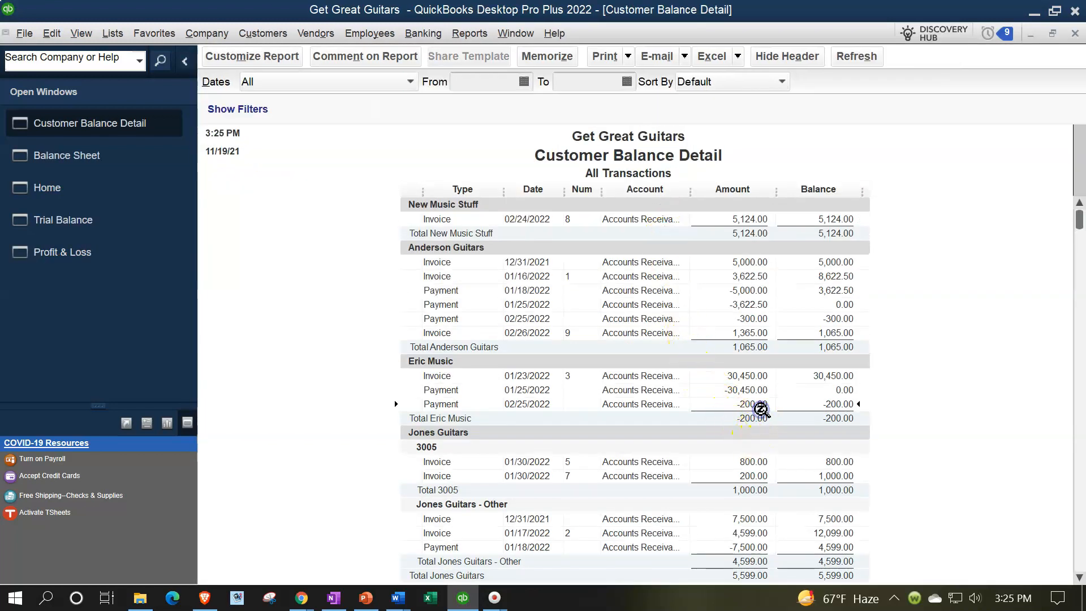
scroll(760, 406, "down", 4)
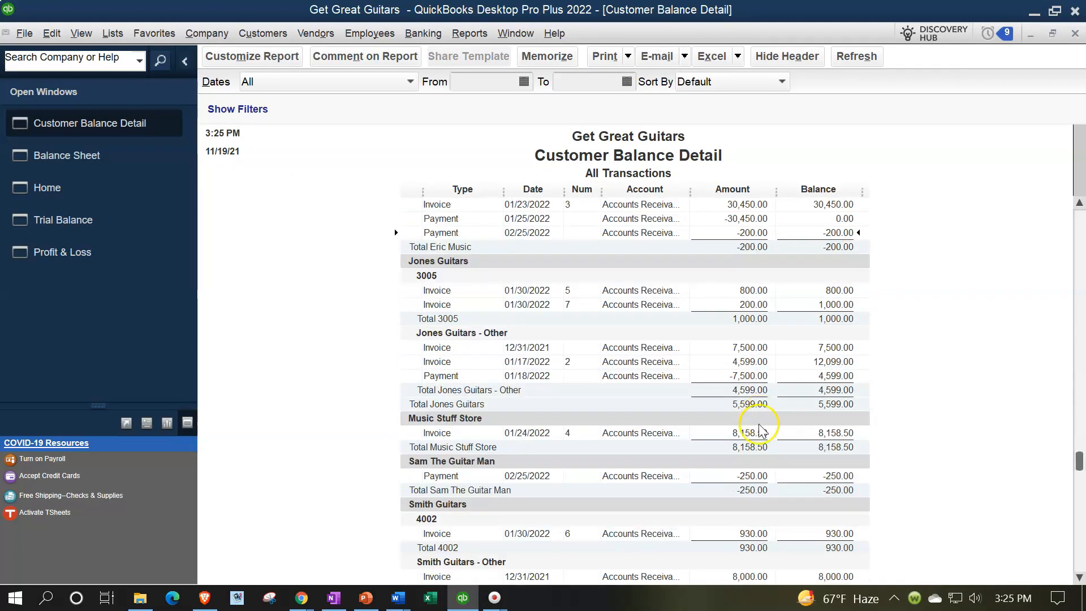
left_click(743, 477)
scroll(745, 478, "up", 4)
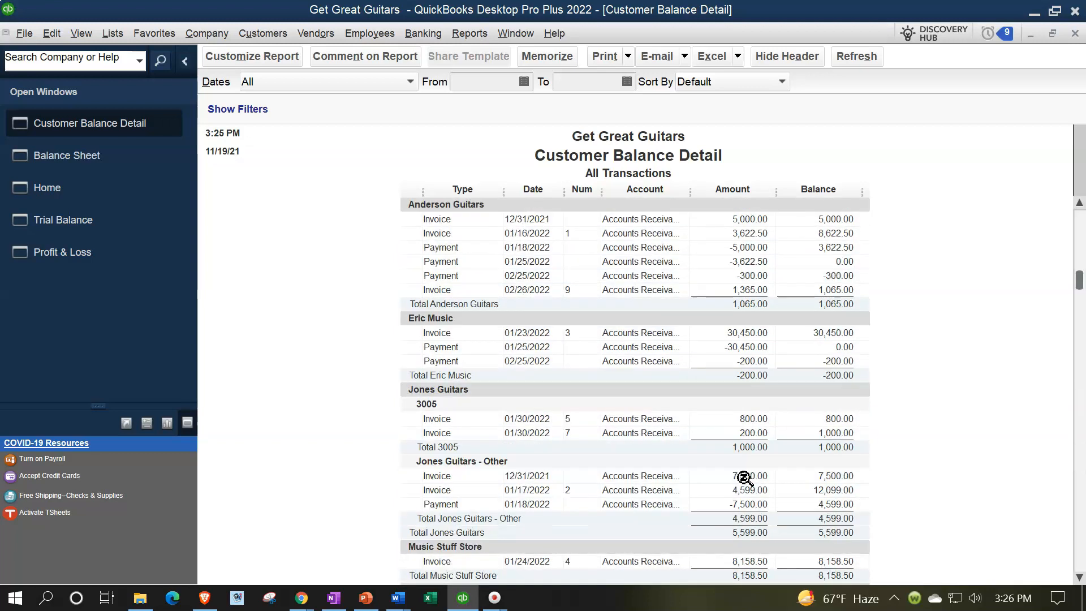
left_click(1075, 34)
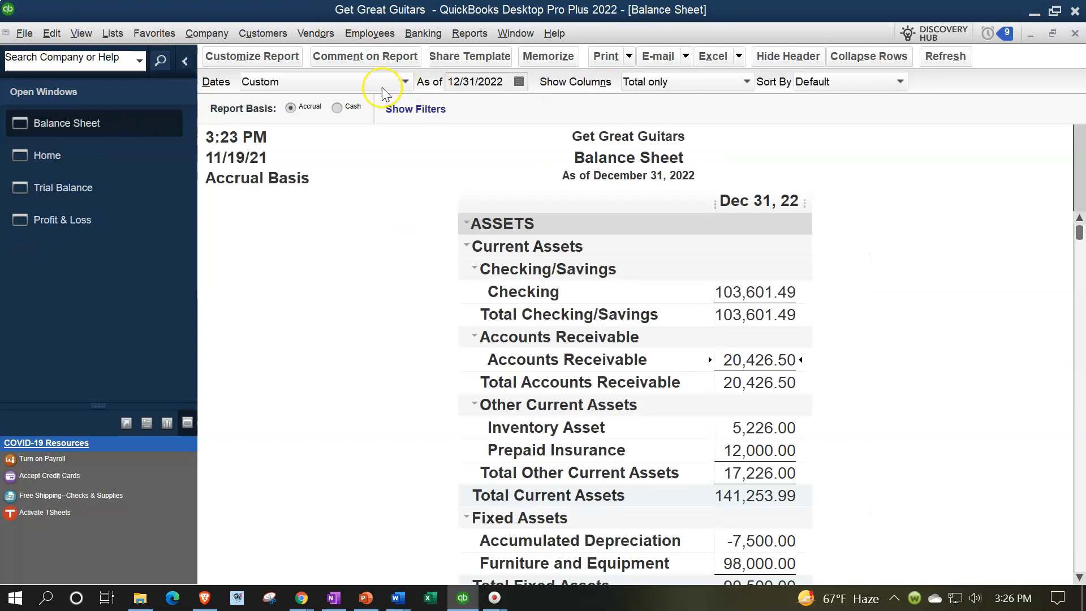
Step: Create a new sales receipt from the home page with String Music as the customer
left_click(62, 156)
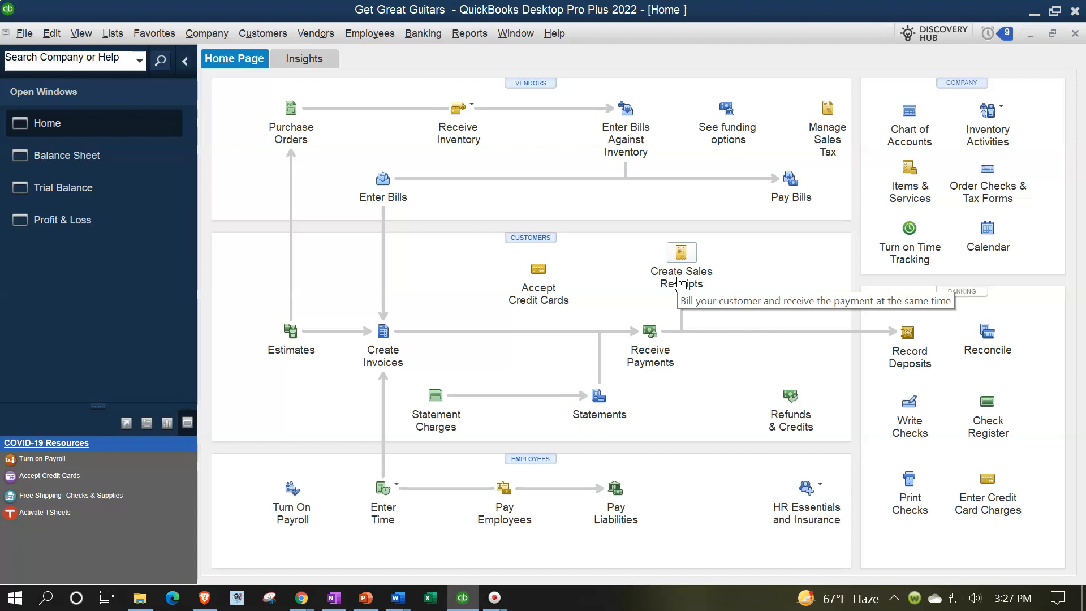
left_click(679, 281)
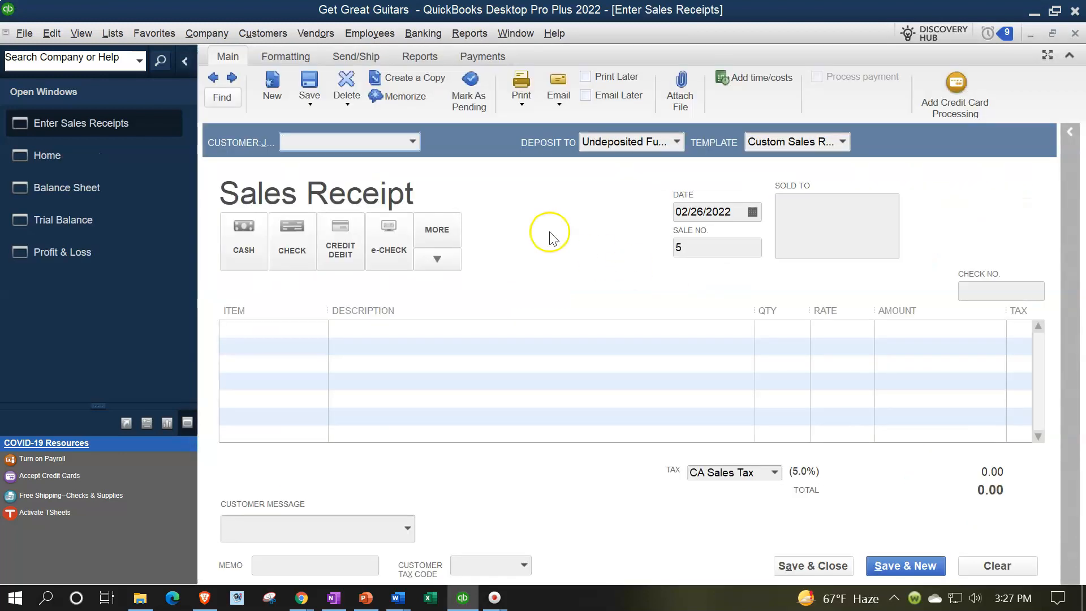
left_click(408, 140)
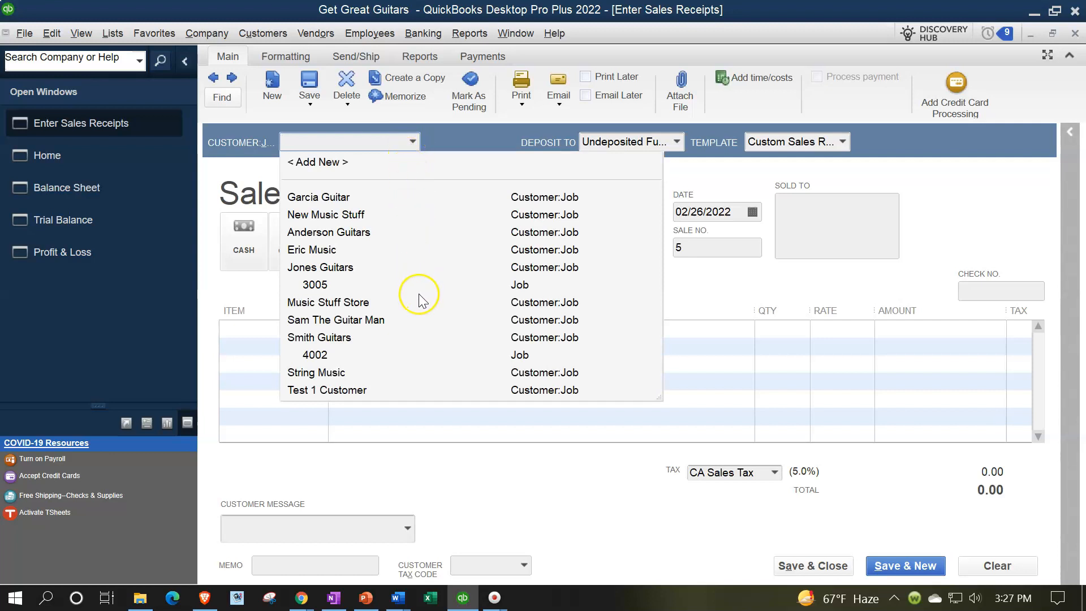
left_click(342, 373)
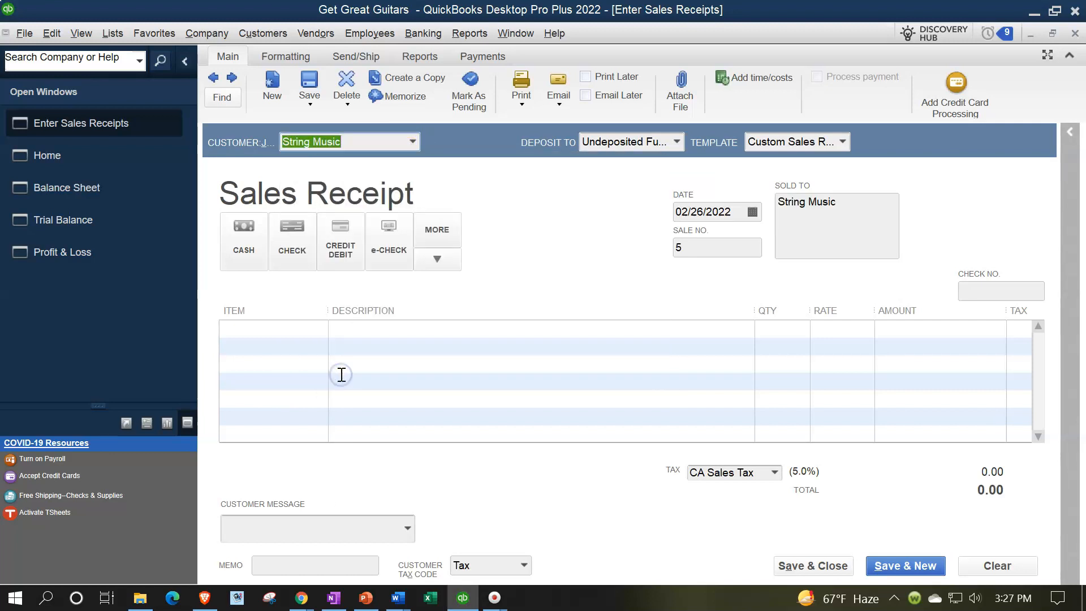
Step: Set the sales receipt's date to 02/27/2022
key("Tab")
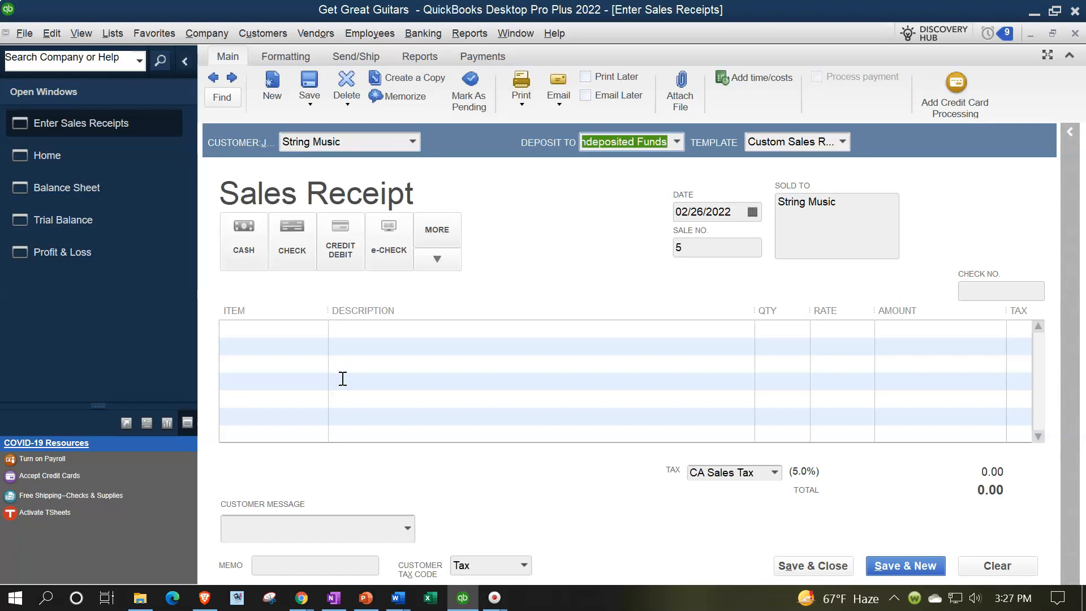
key("Tab")
key("Tab")
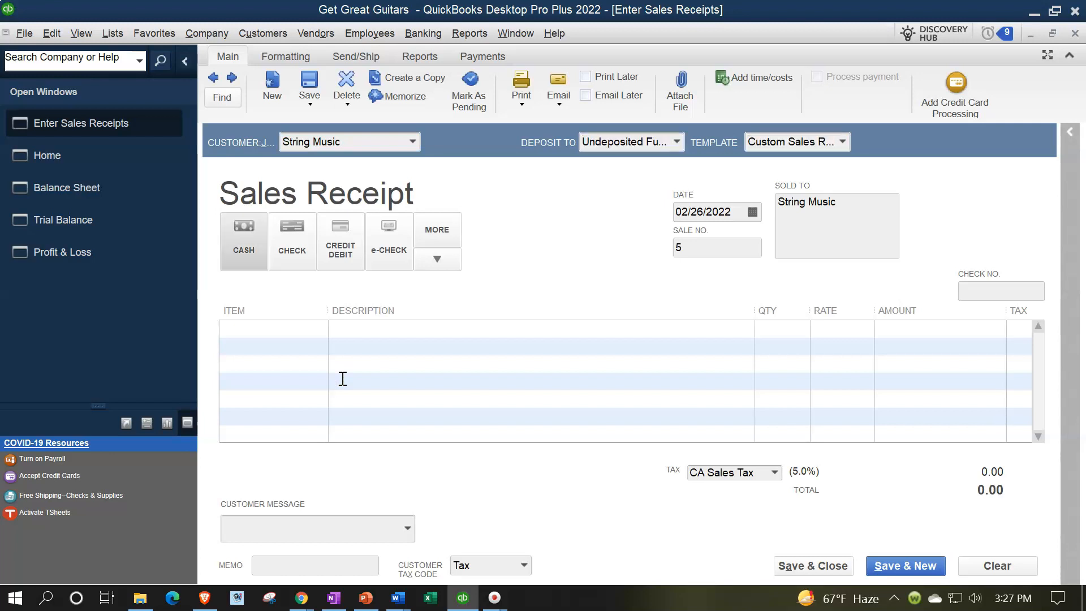
key("Tab")
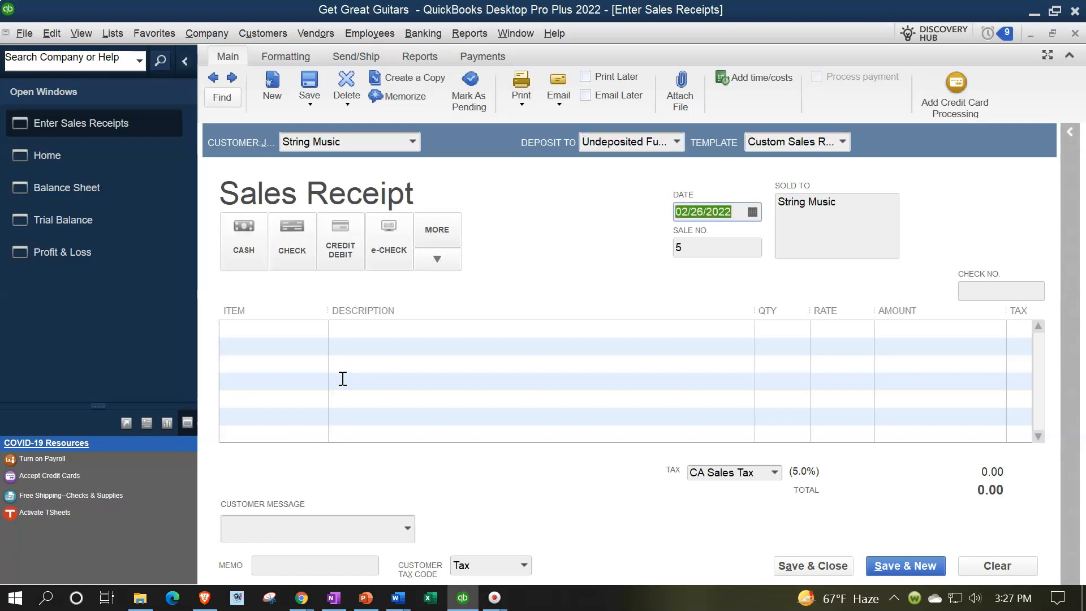
key("plus")
key("Tab")
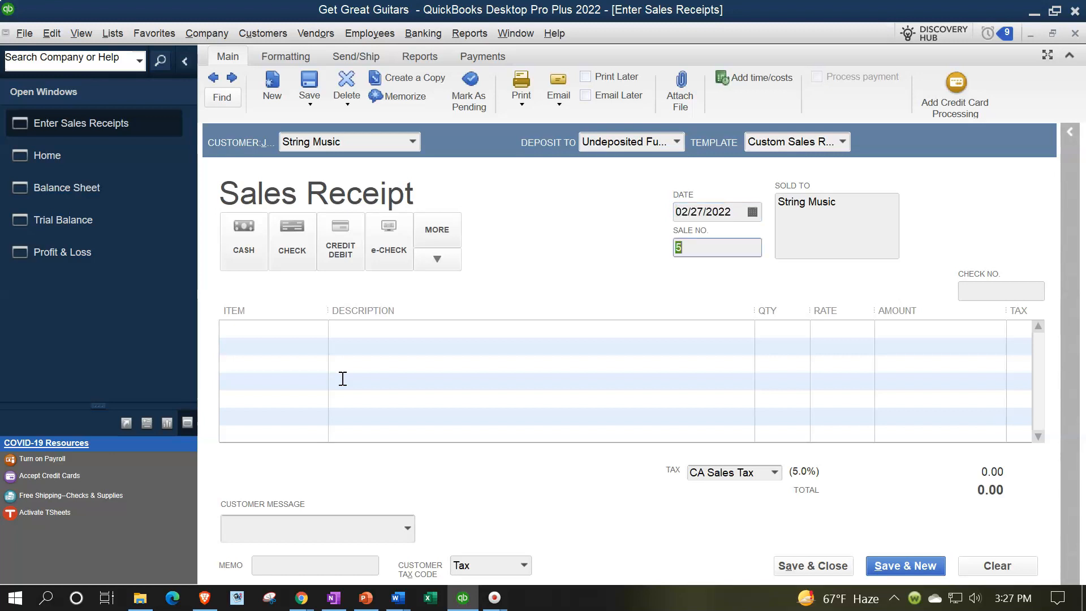
Step: Choose cash as the receipt's payment method and go to the first item line
left_click(244, 224)
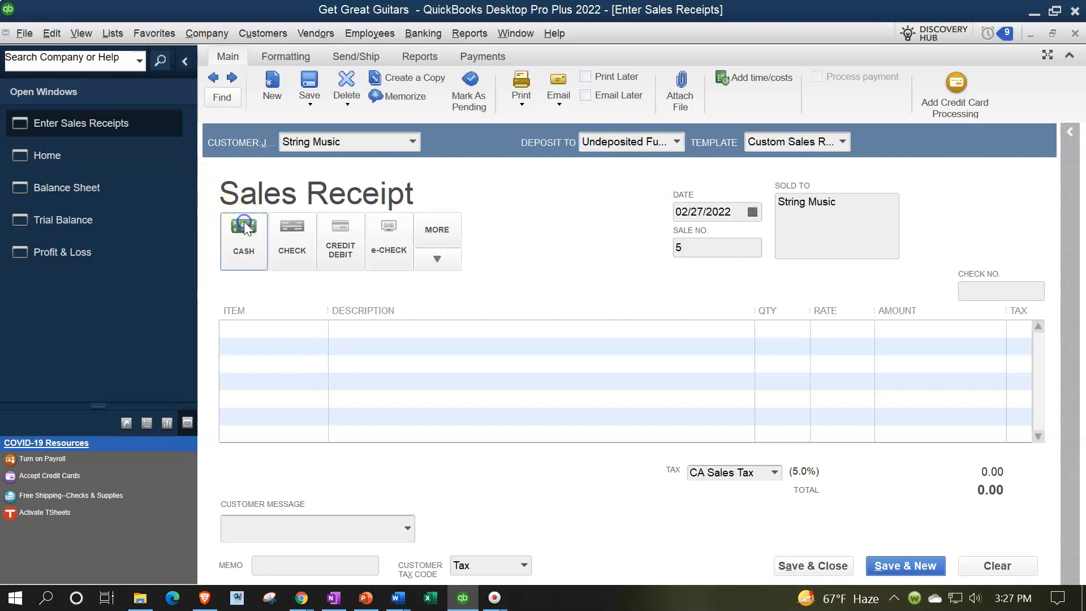
key("Tab")
key("Tab")
key("Tab")
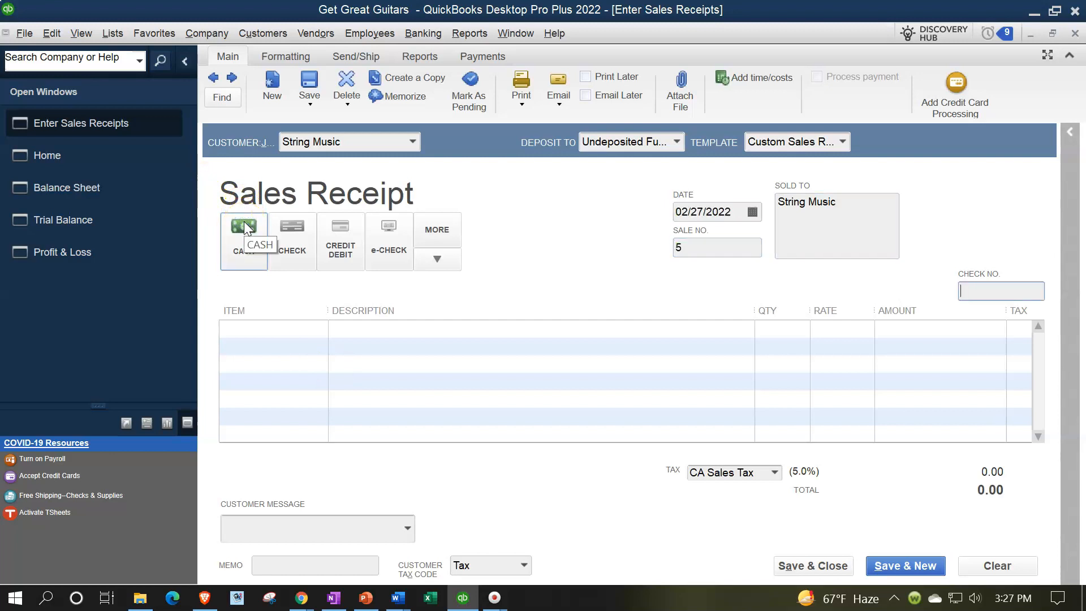
key("Tab")
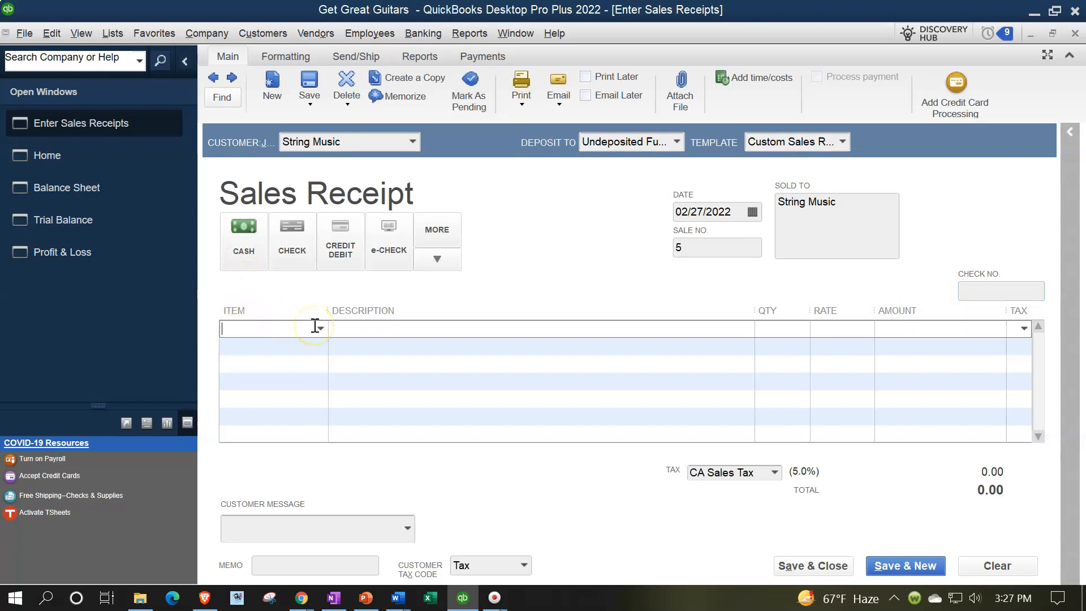
Step: Collapse the open windows list and start a new Service item named Customer Deposit from the receipt's first line
left_click(186, 62)
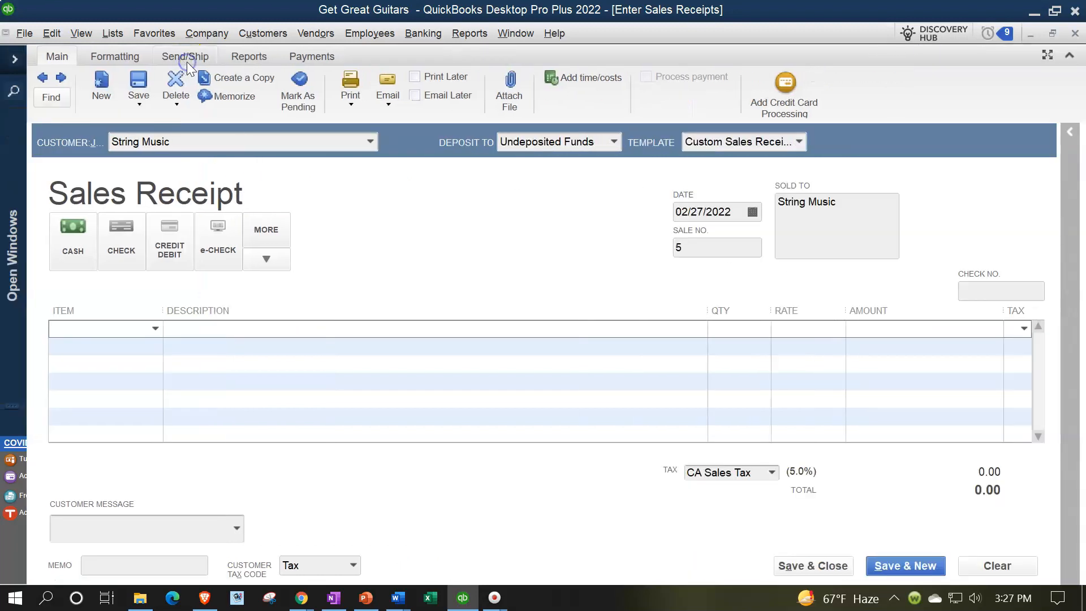
left_click(153, 329)
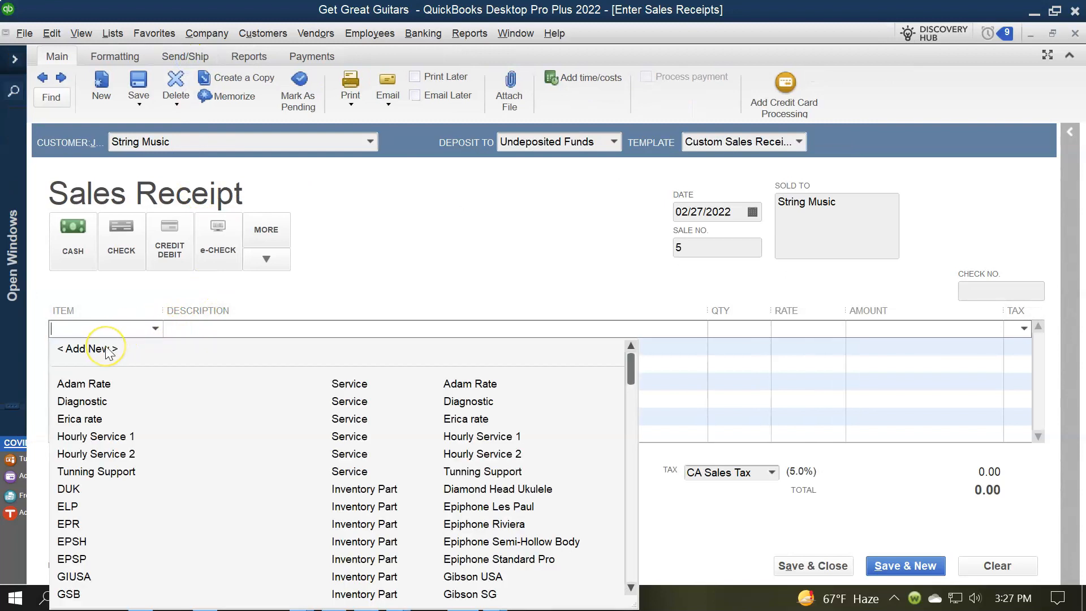
left_click(106, 349)
left_click(144, 329)
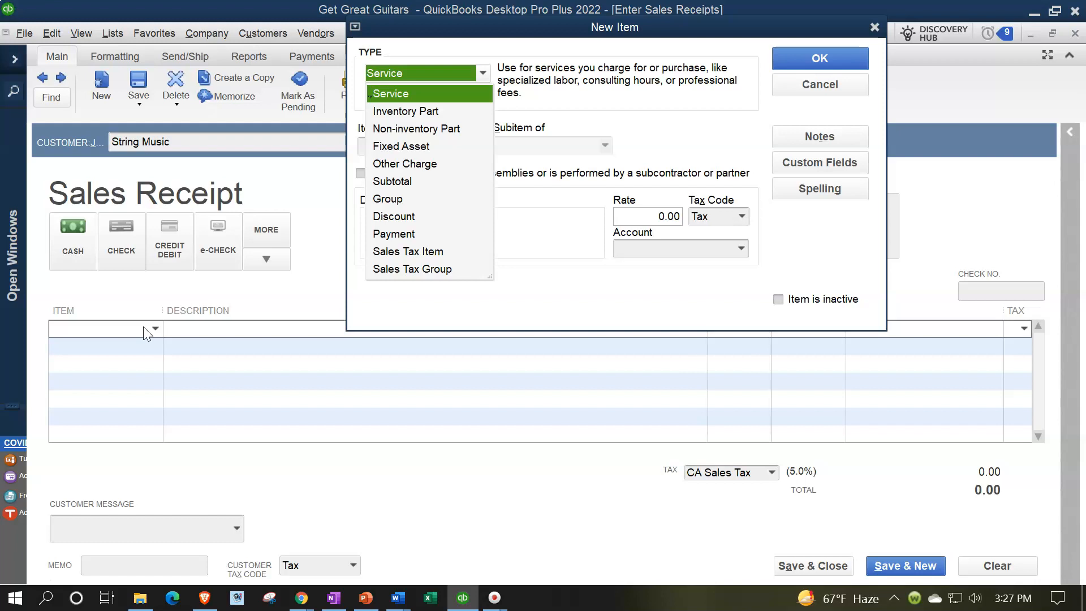
key("Tab")
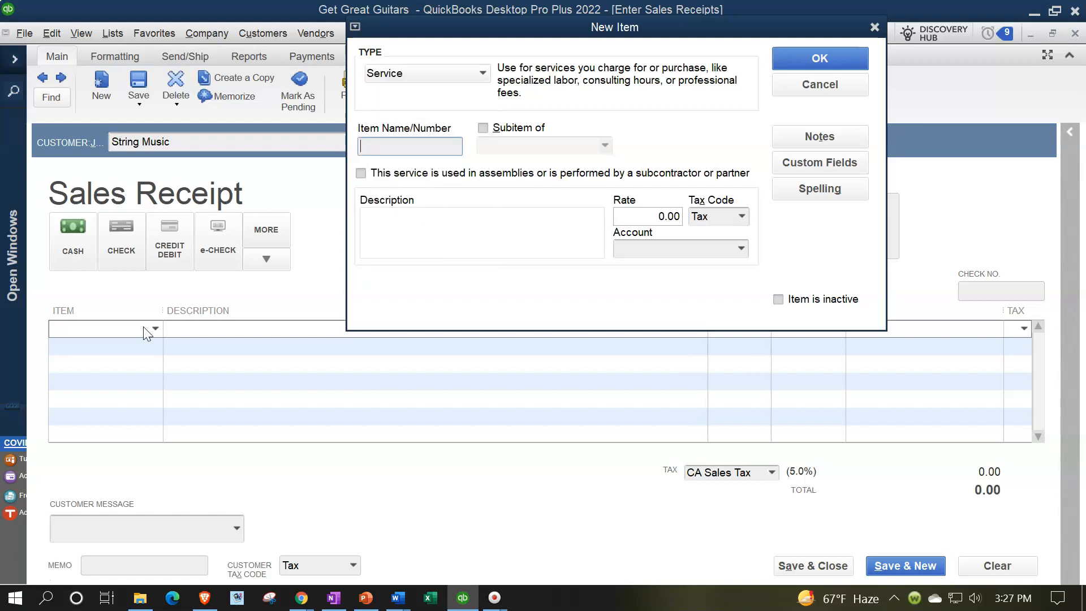
type("Customer Deposit")
Step: Give the new item the description Customer Deposit and the non-taxable tax code Non
key("Tab")
key("Tab")
key("Tab")
type("Customer De")
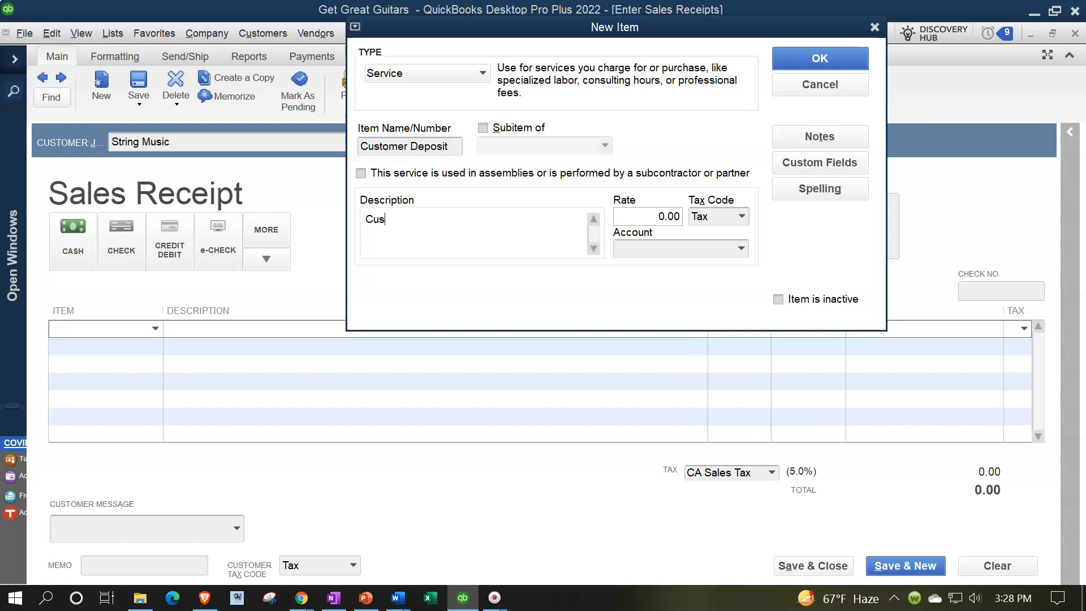
type("posit")
key("Tab")
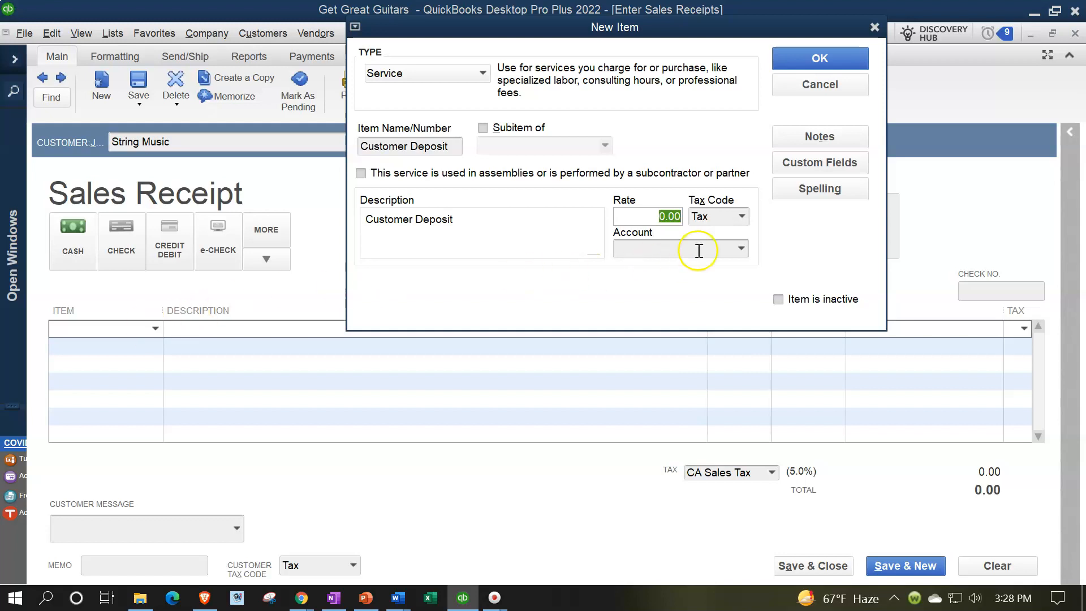
left_click(742, 216)
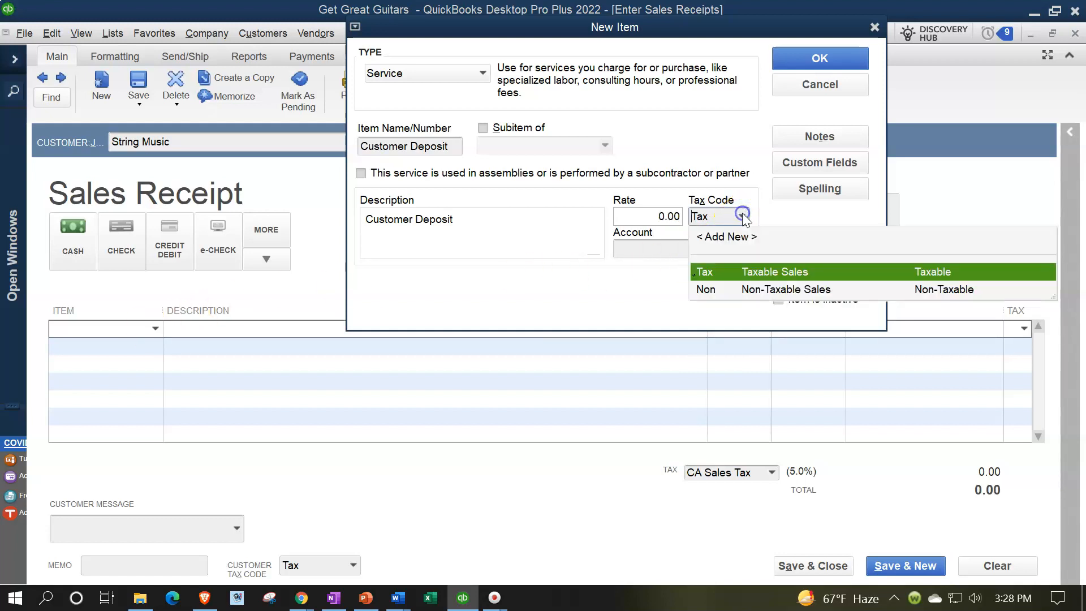
left_click(728, 287)
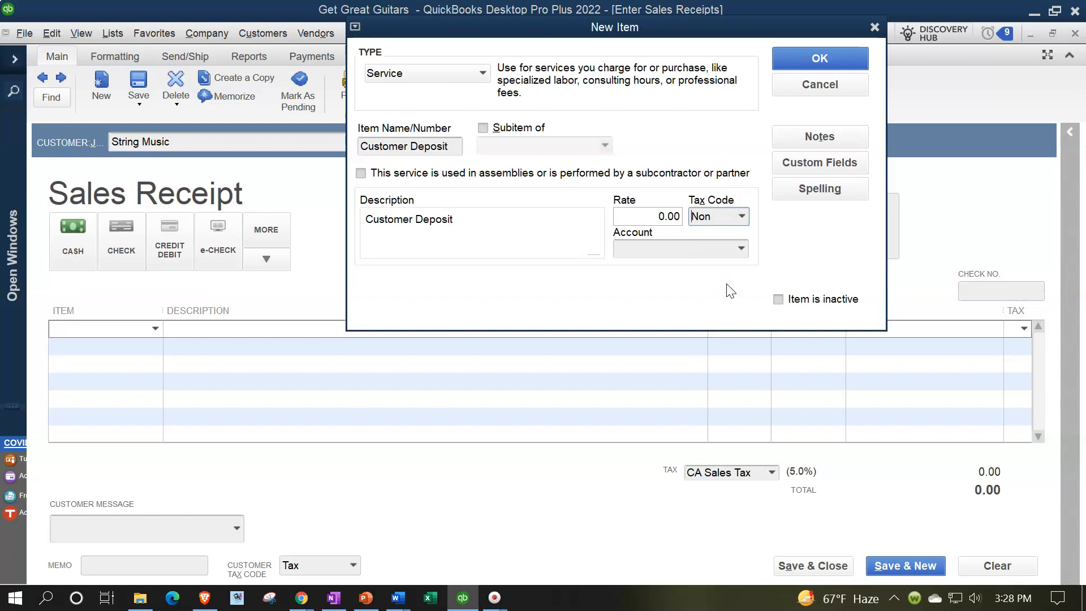
Step: Start adding a new account for the Customer Deposit item, with Other Current Liability as its type
left_click(740, 248)
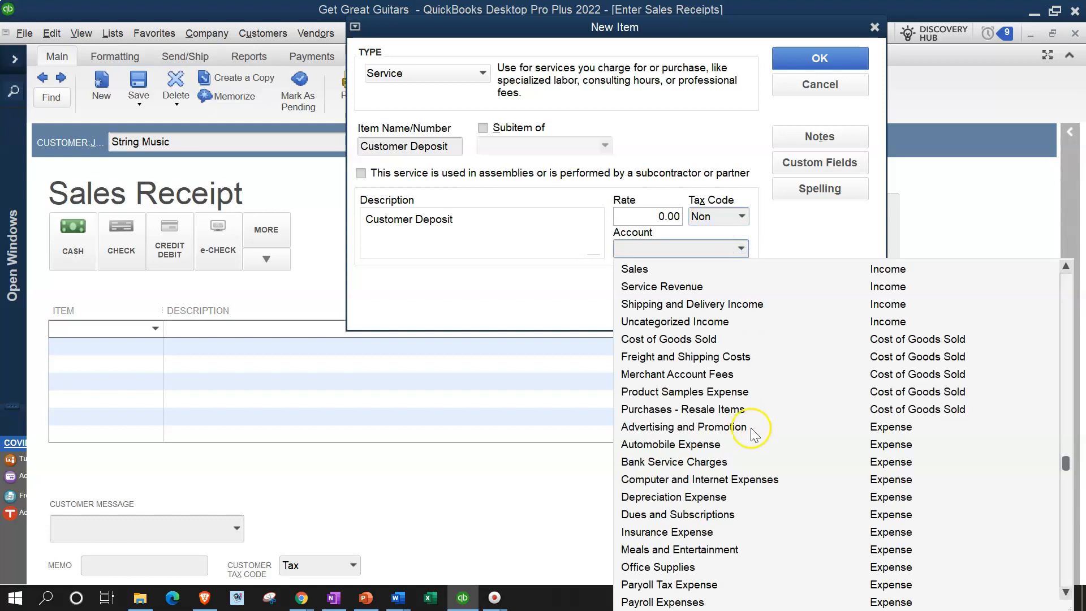
scroll(755, 453, "up", 5)
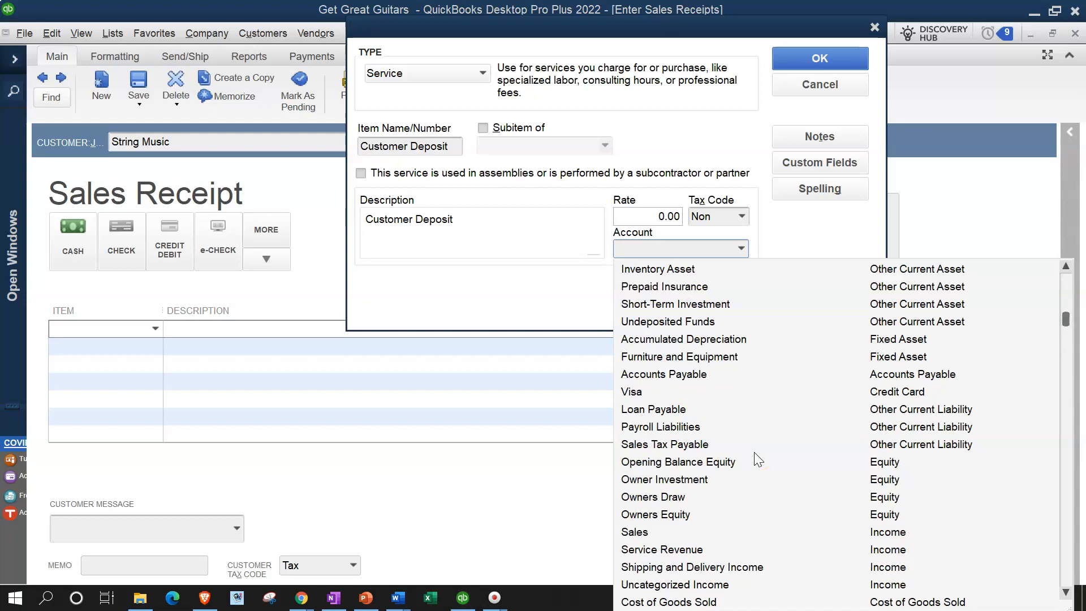
scroll(755, 453, "up", 2)
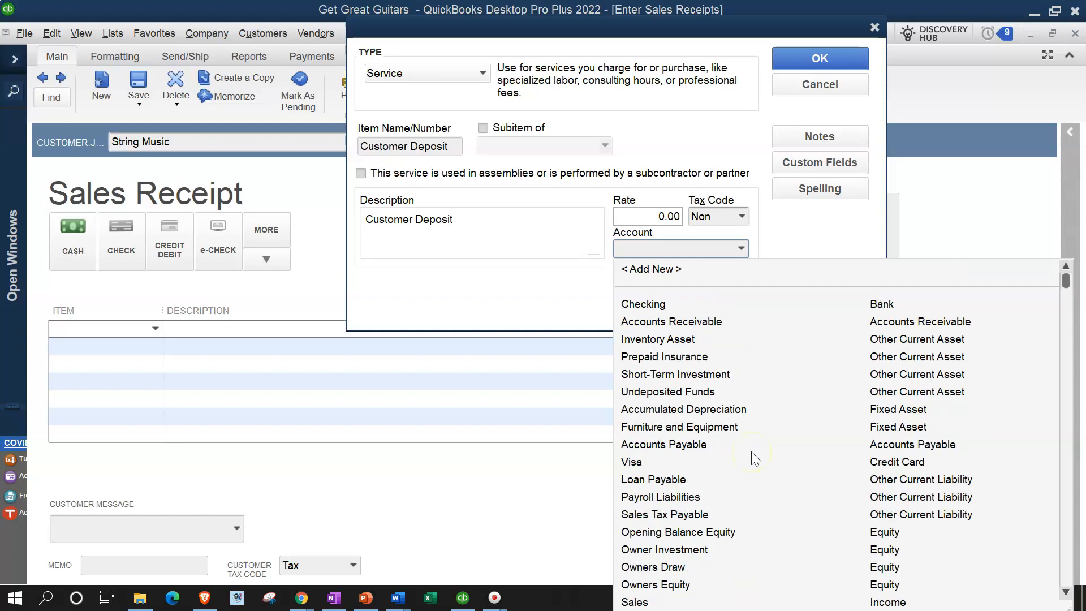
left_click(665, 272)
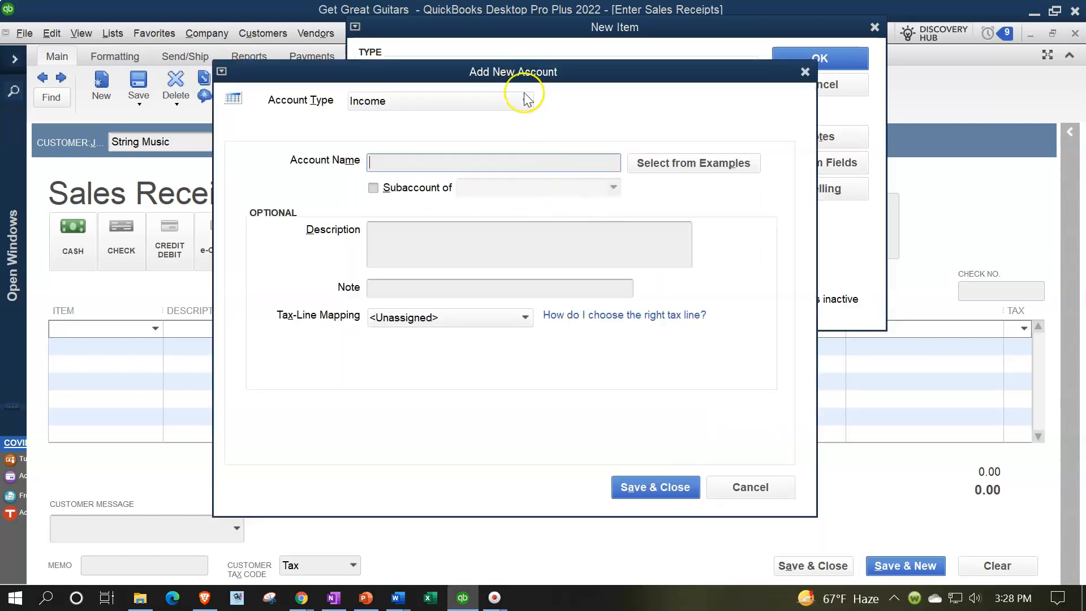
left_click(526, 99)
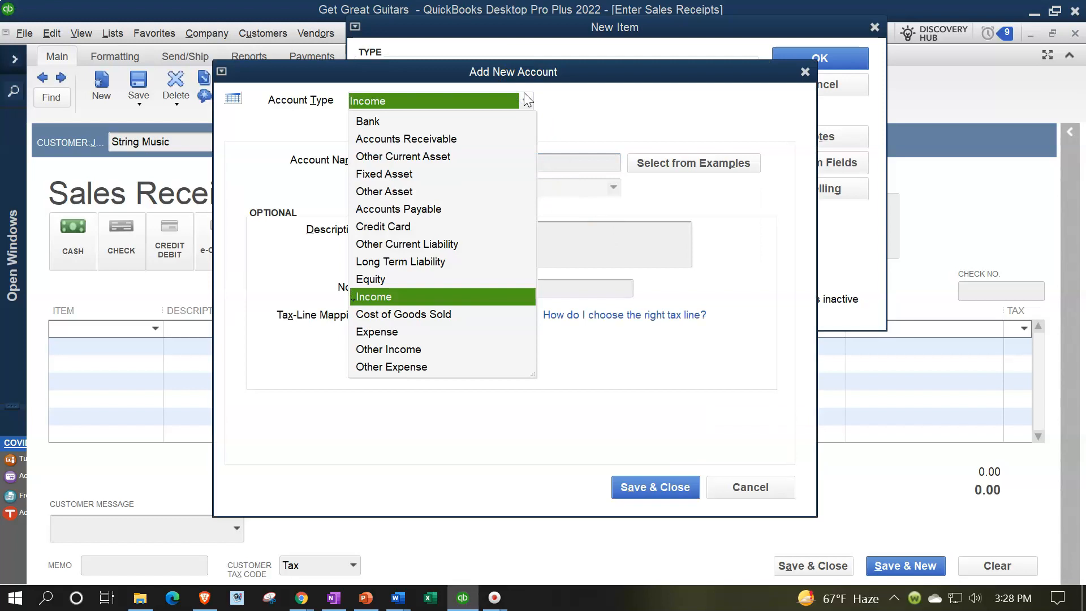
left_click(459, 242)
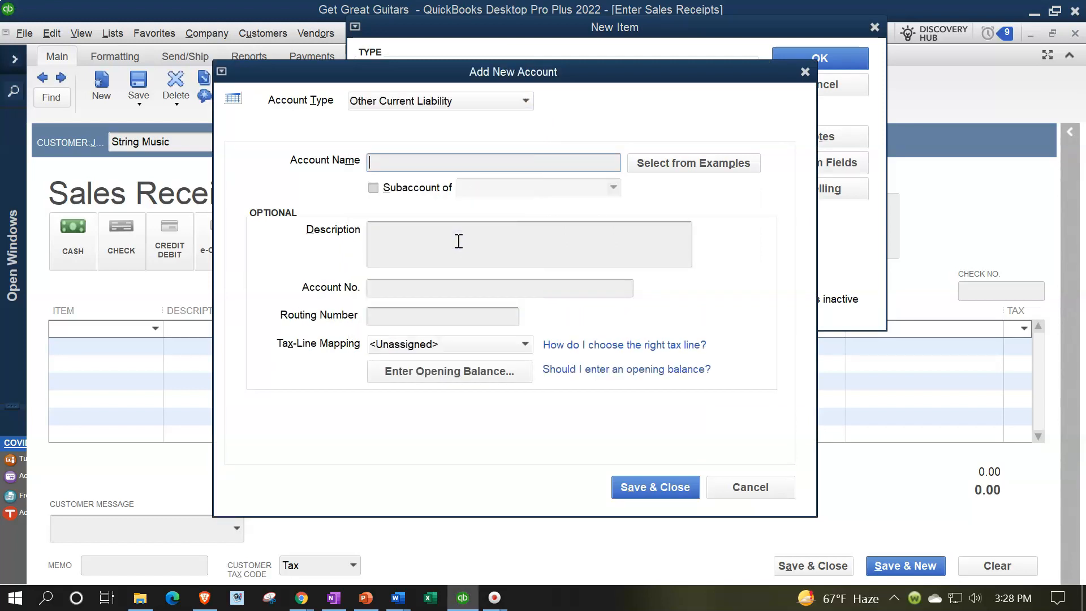
Step: Name the new account Unearned Revenue, then save it and the Customer Deposit item that uses it
type("Unearned Revenue")
key("Tab")
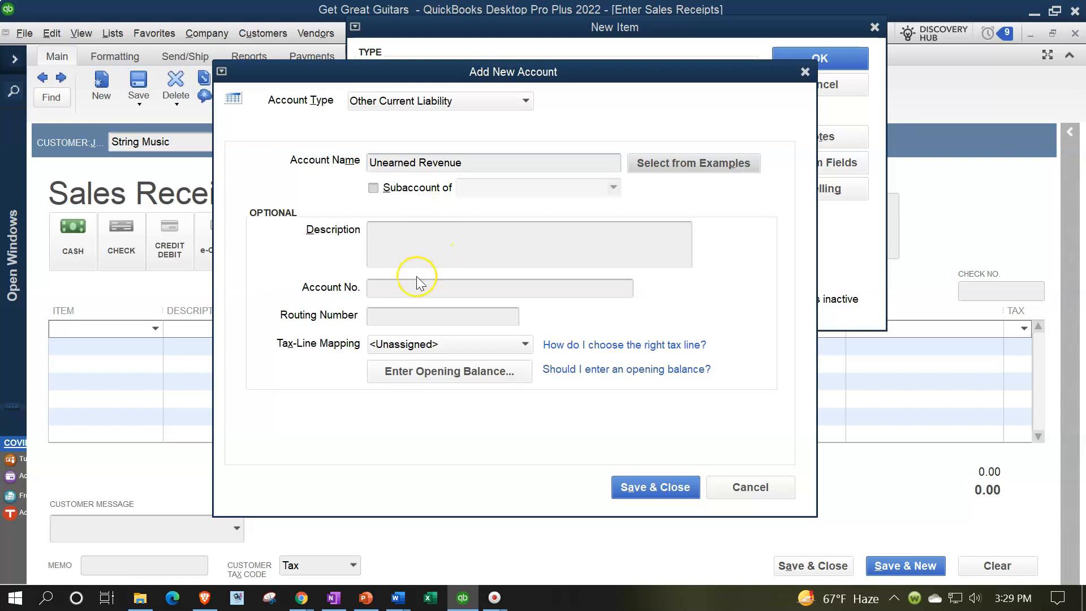
left_click(422, 162)
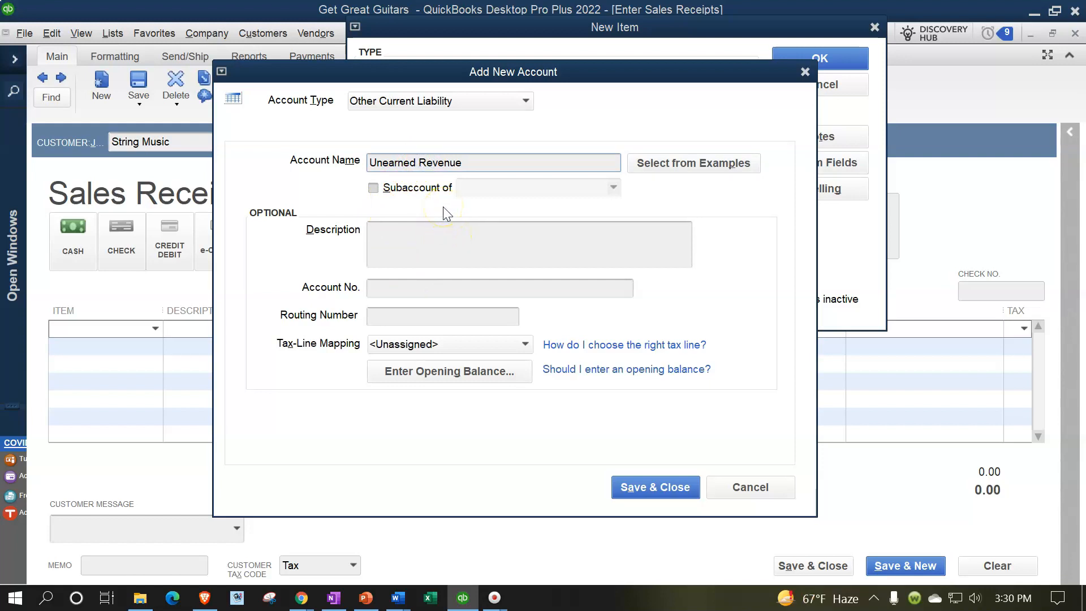
left_click(634, 488)
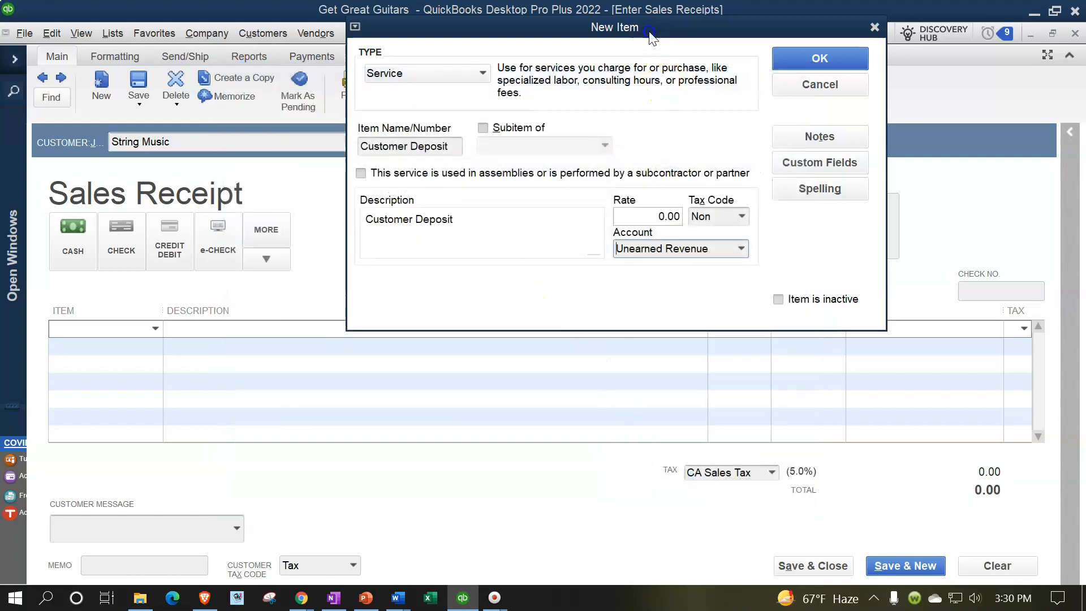
left_click_drag(645, 26, 624, 149)
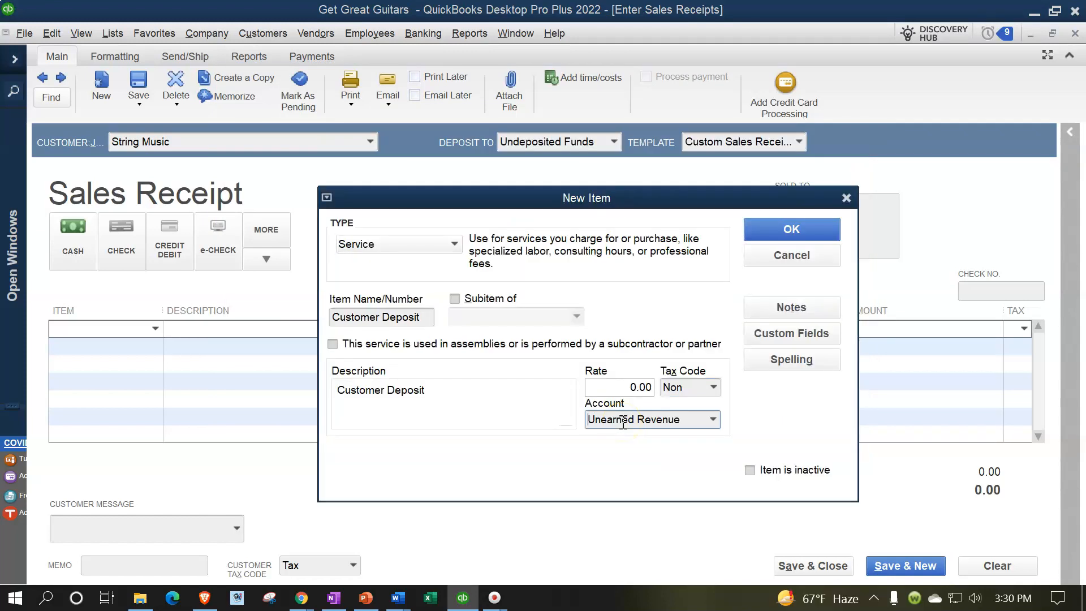
left_click(761, 232)
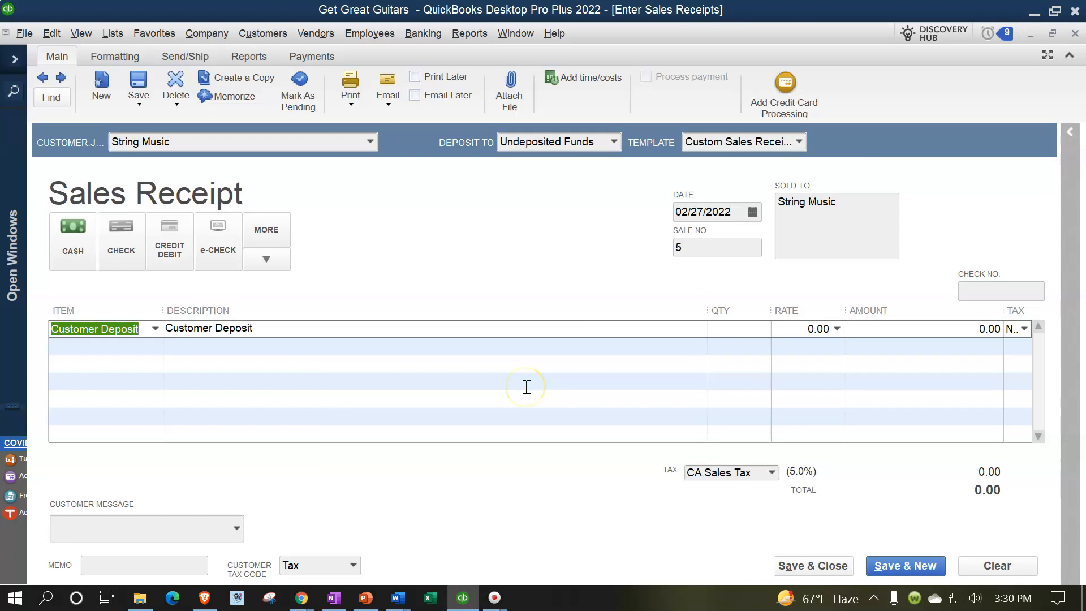
Step: Enter quantity 1 and rate 100 on the Customer Deposit line, and widen the Tax column
key("Tab")
key("Tab")
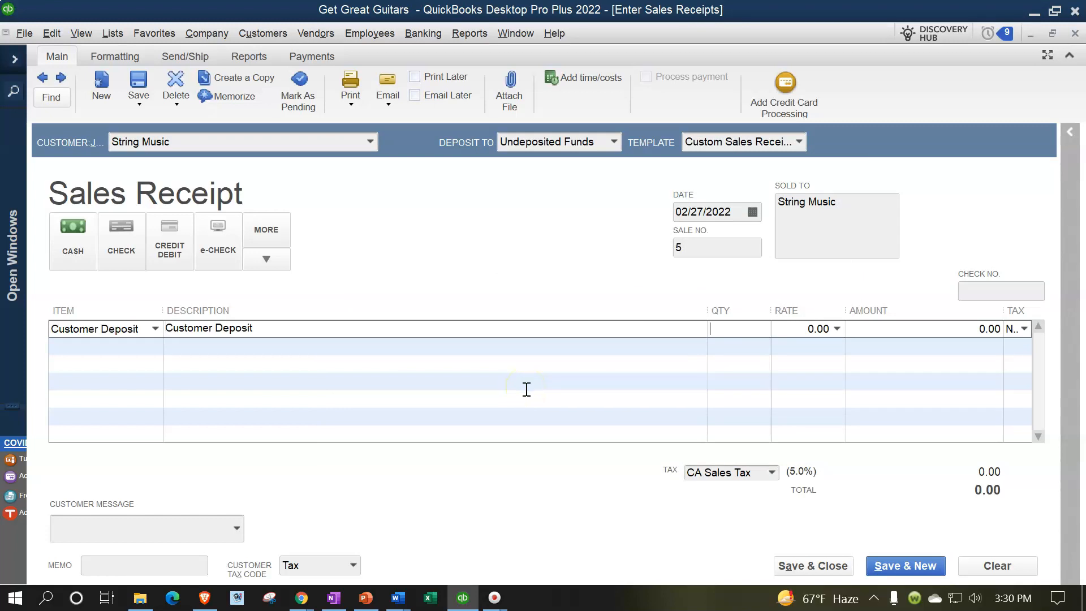
type("1")
key("Tab")
type("100")
key("Tab")
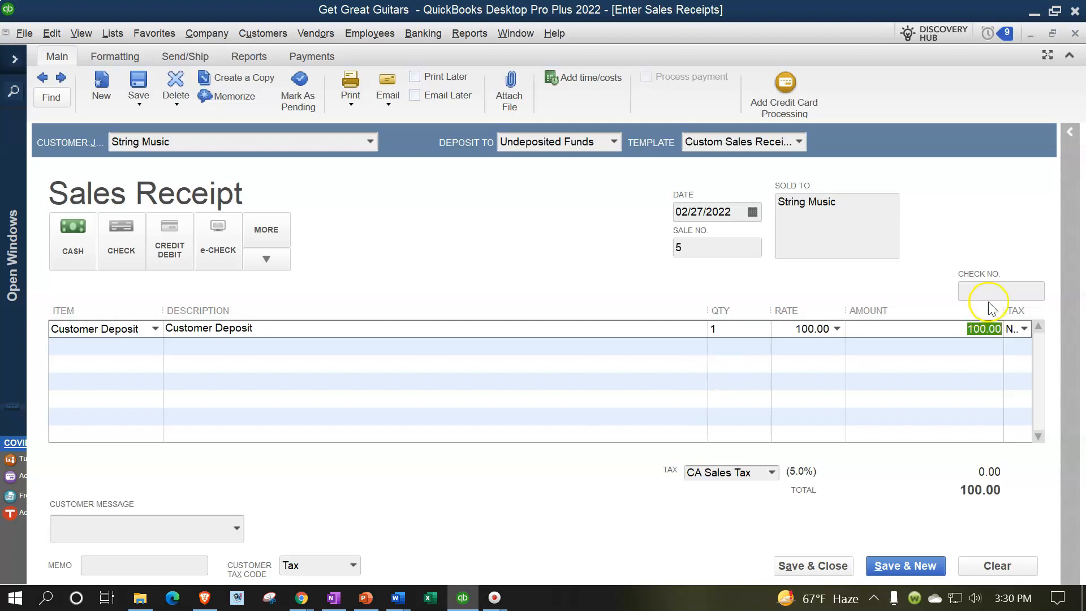
left_click_drag(1004, 311, 961, 312)
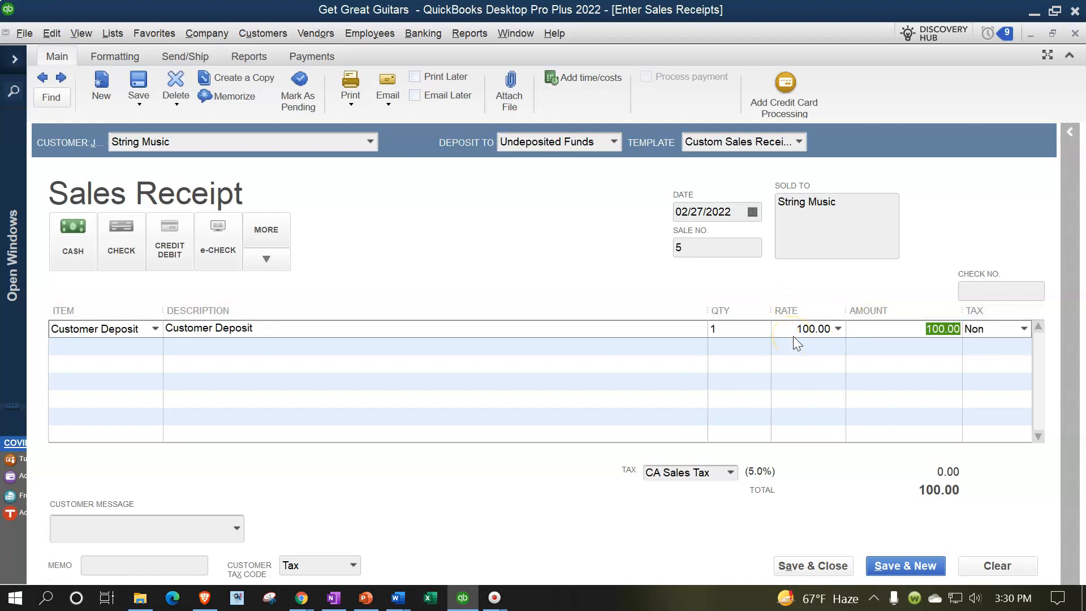
Step: Replace the Customer Deposit line's description with "Prepayment for guitar", then save and close the sales receipt
left_click(330, 328)
left_click(313, 328)
left_click(320, 327)
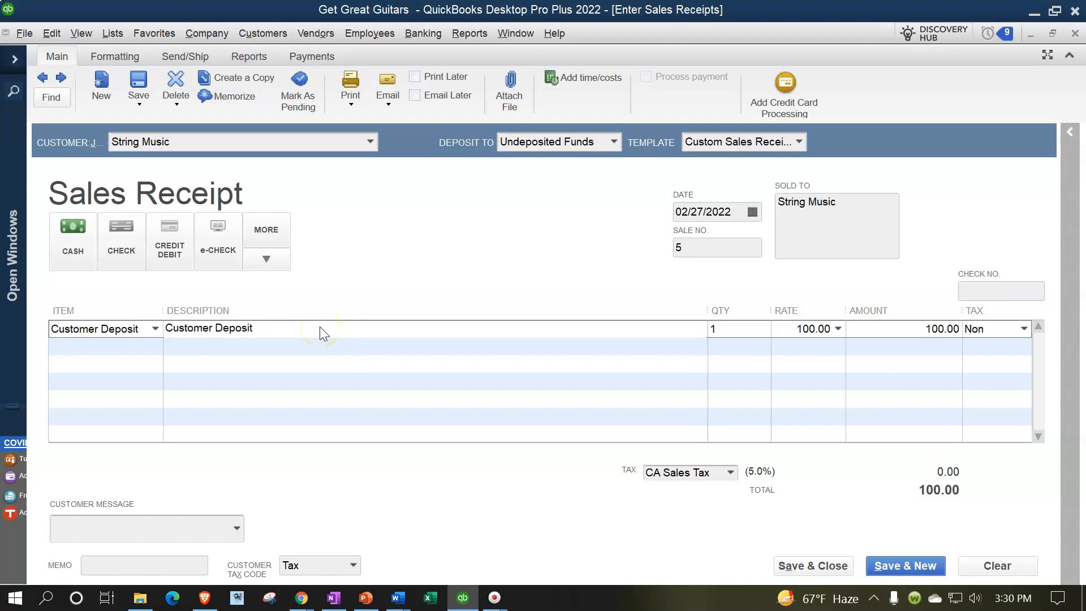
key("alt+space")
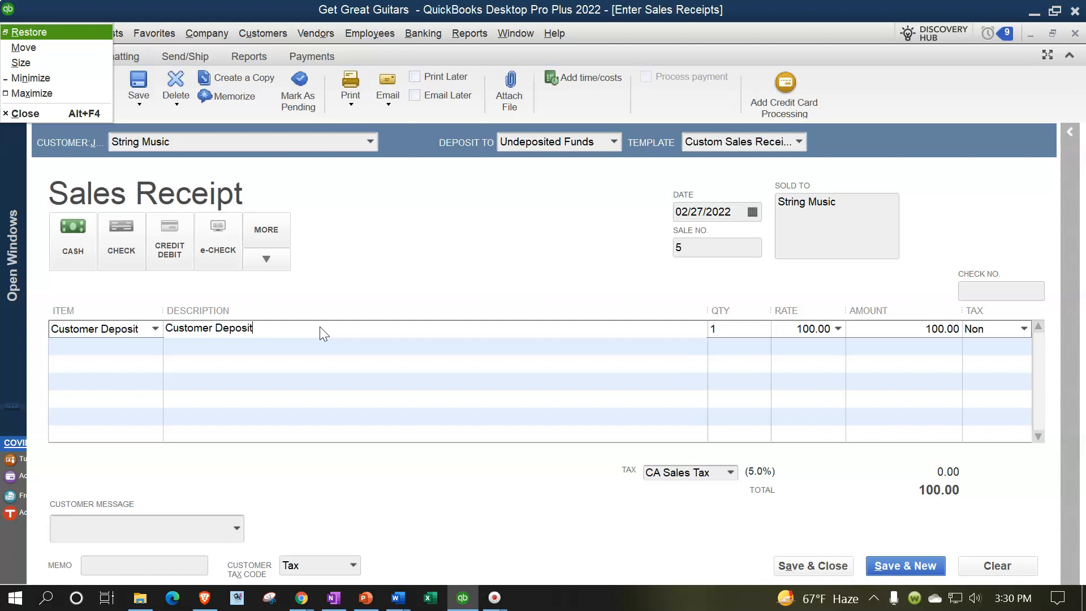
left_click_drag(272, 326, 111, 304)
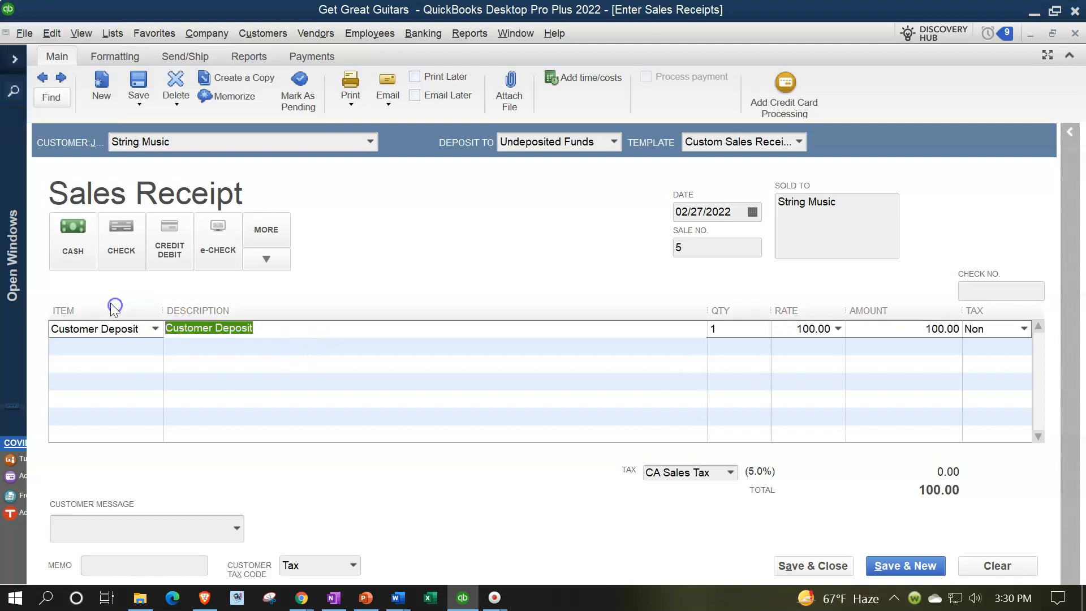
type("Prepayment for guitar")
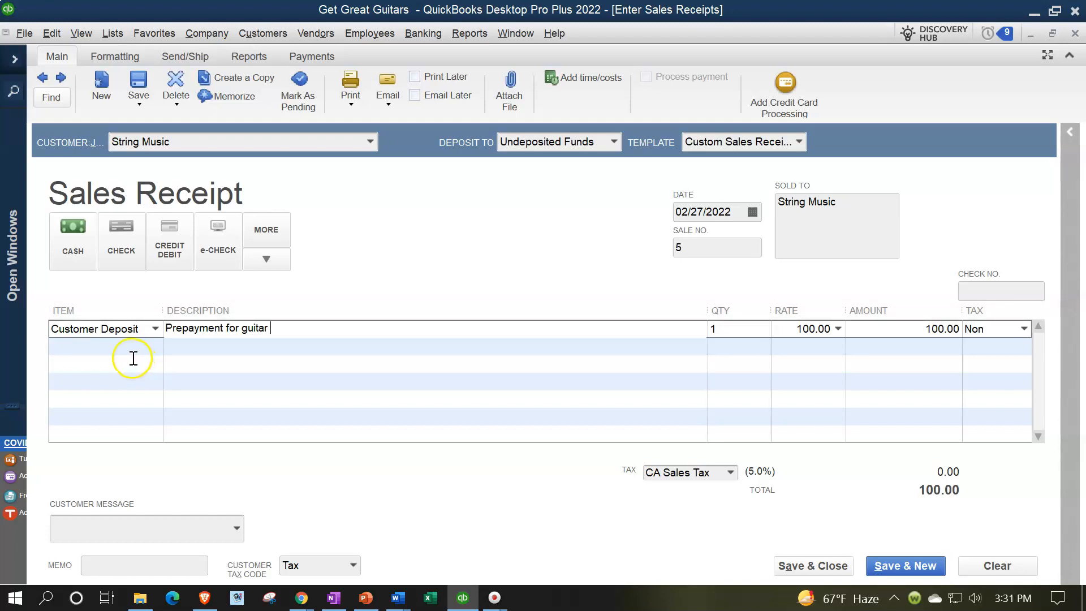
left_click(804, 566)
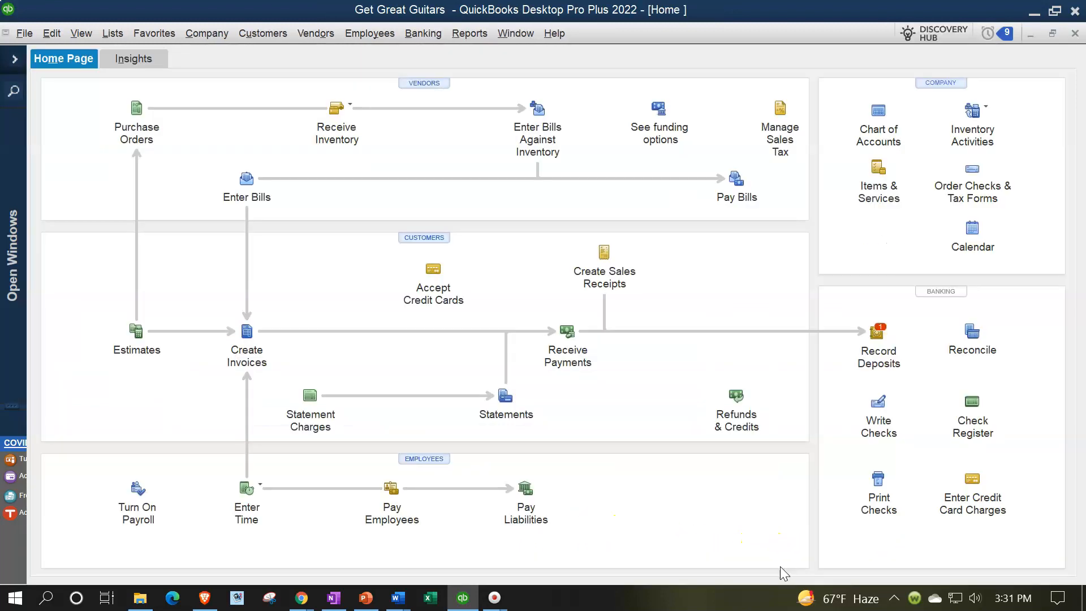
Step: Check the Undeposited Funds and Unearned Revenue balances in the open Trial Balance report
left_click(14, 59)
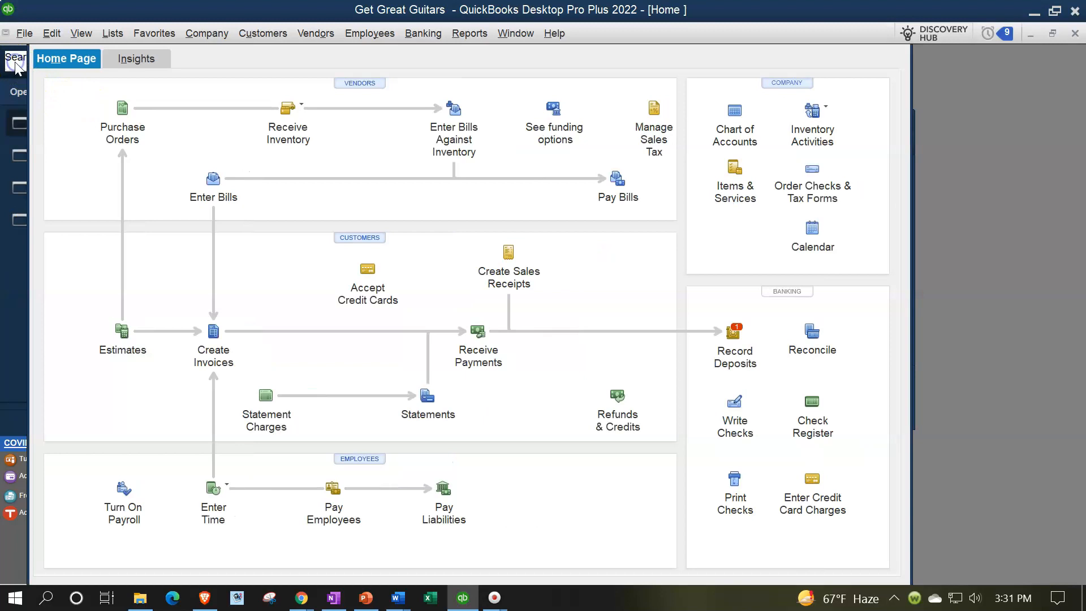
left_click(90, 188)
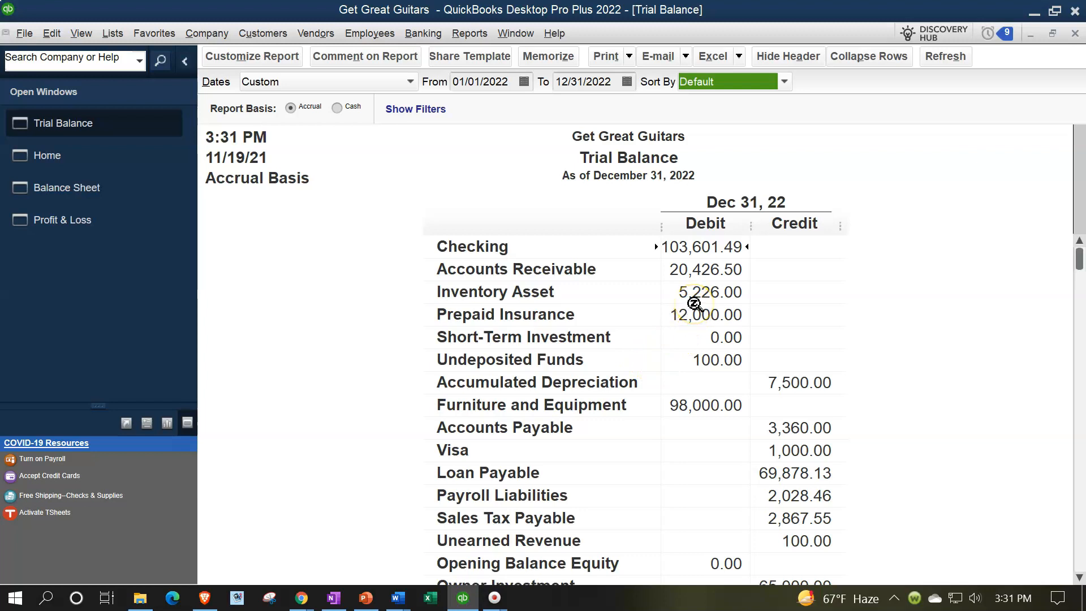
left_click(703, 358)
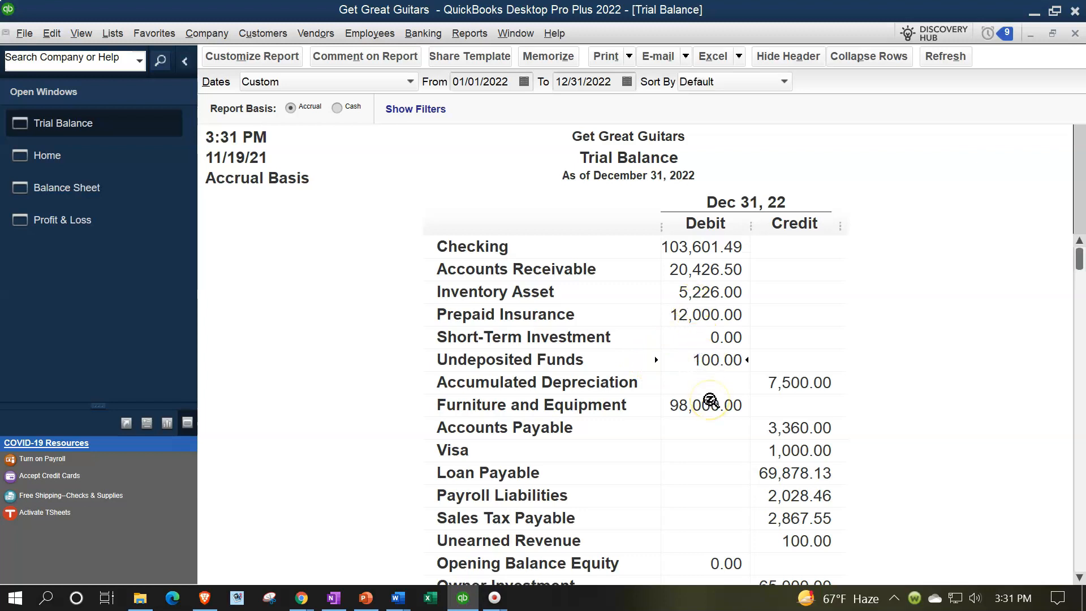
scroll(710, 400, "down", 5)
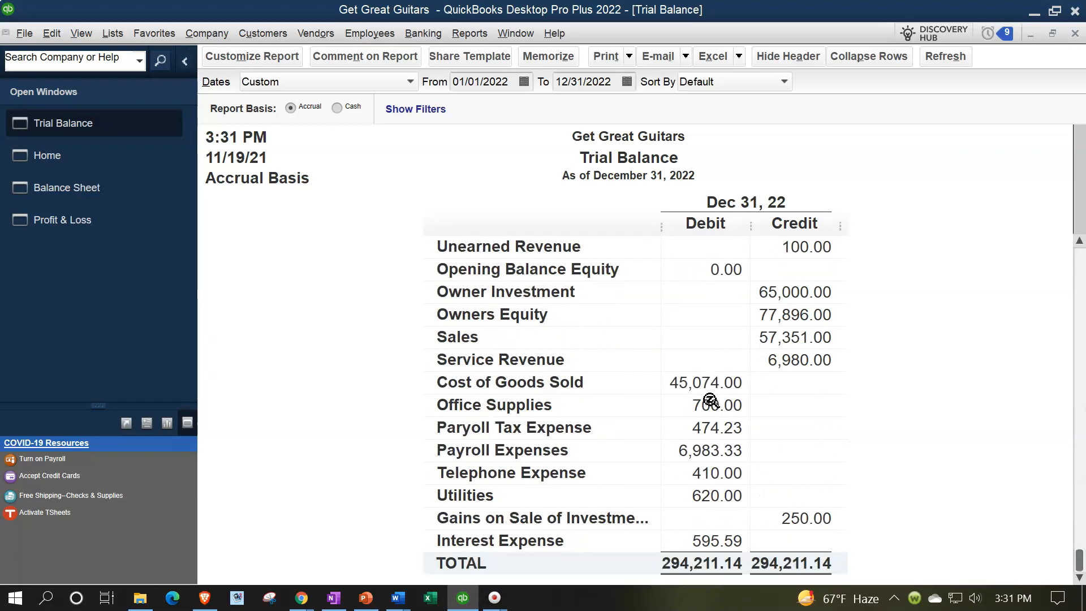
scroll(711, 400, "up", 1)
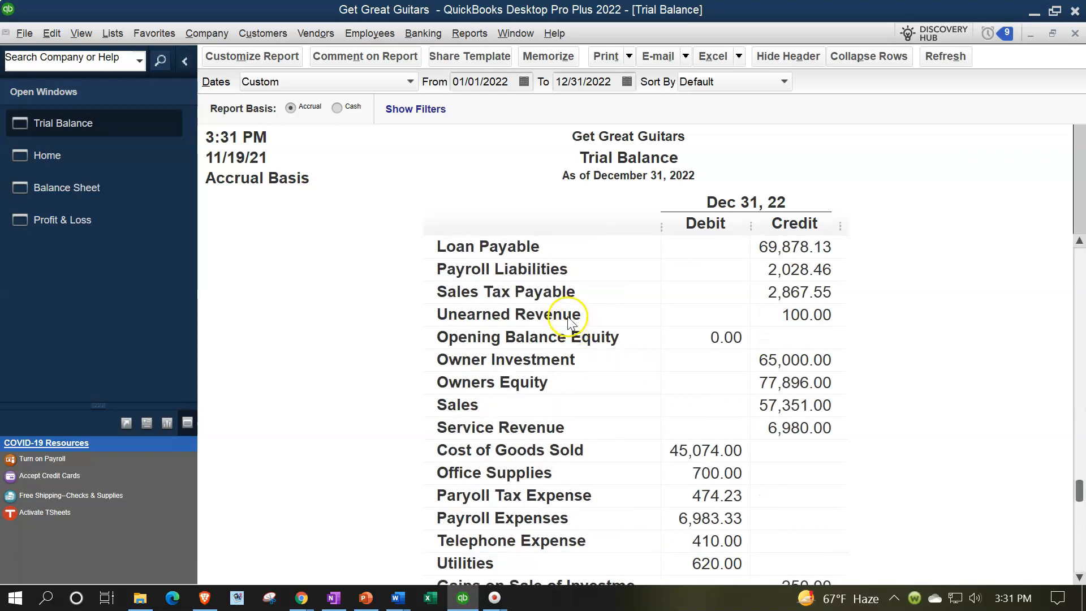
left_click(793, 318)
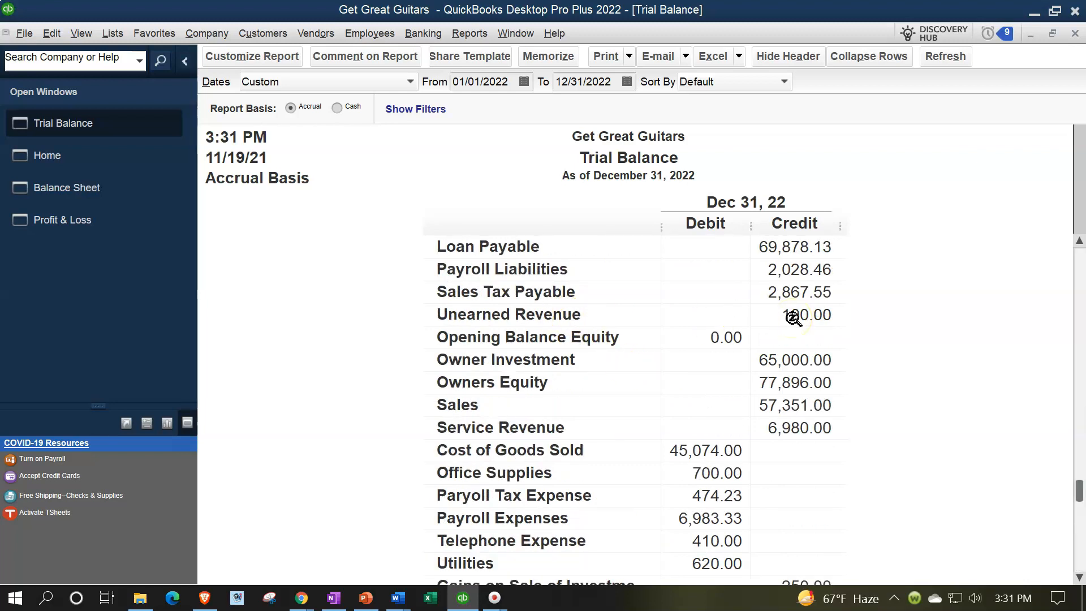
Step: Review the Balance Sheet's assets and liabilities, including the transaction detail behind Unearned Revenue
left_click(89, 187)
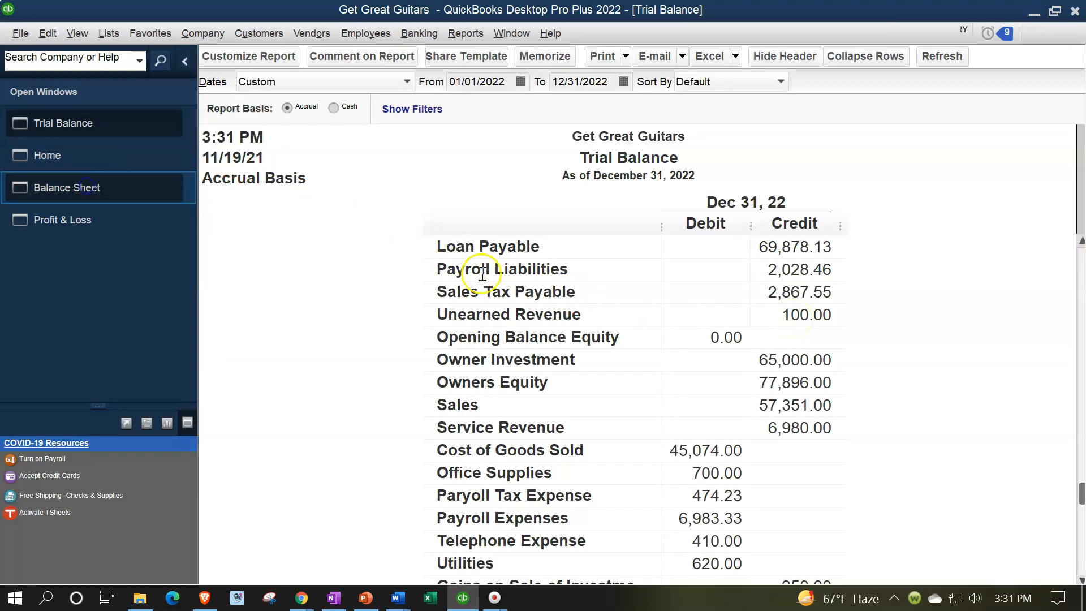
scroll(539, 342, "down", 2)
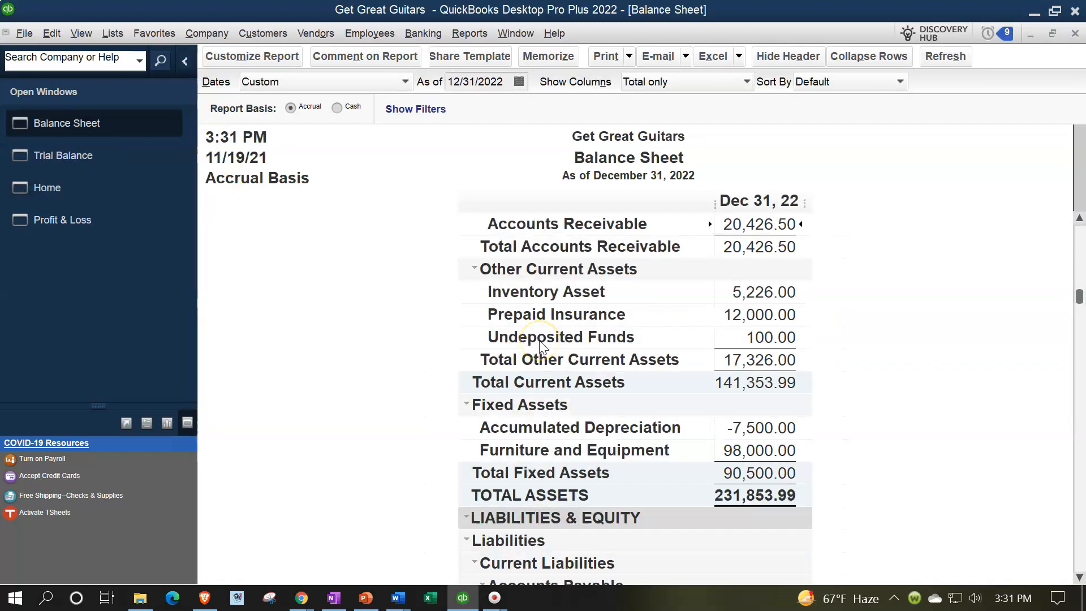
scroll(540, 344, "down", 4)
scroll(566, 396, "down", 1)
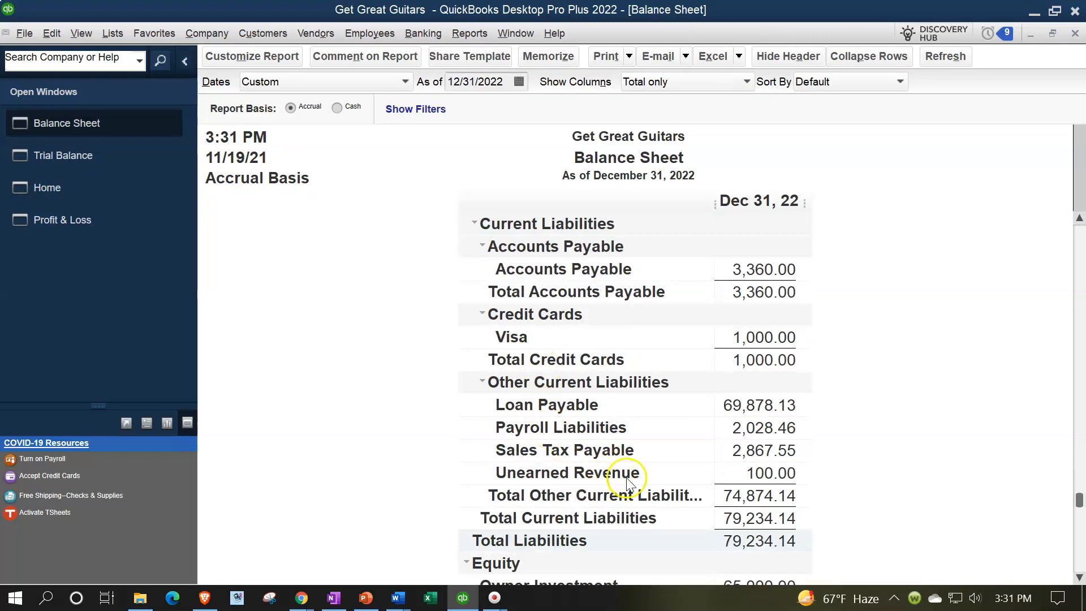
double_click(759, 474)
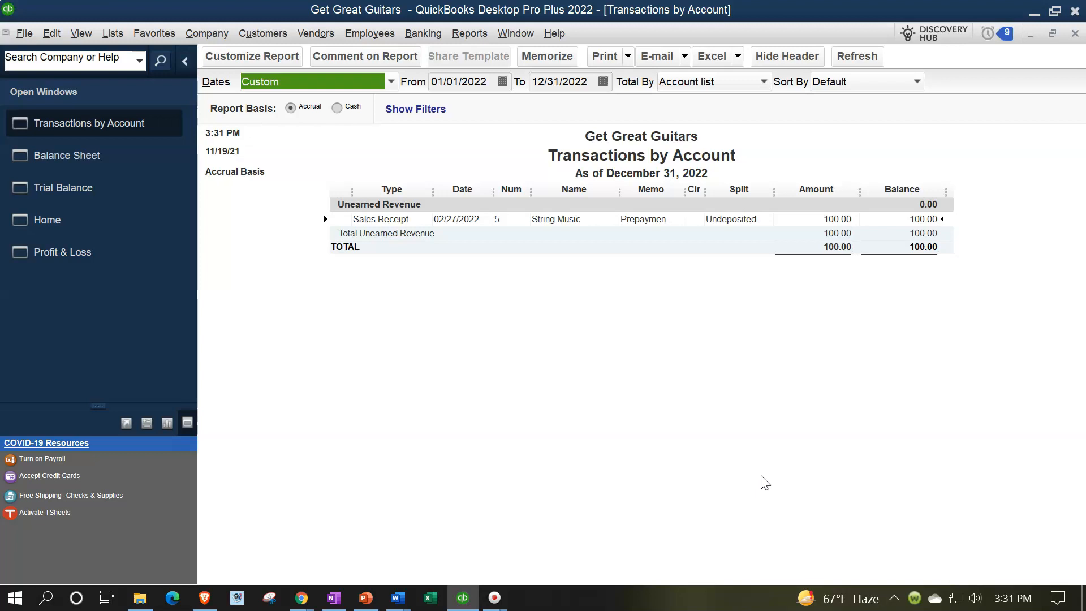
left_click(1075, 33)
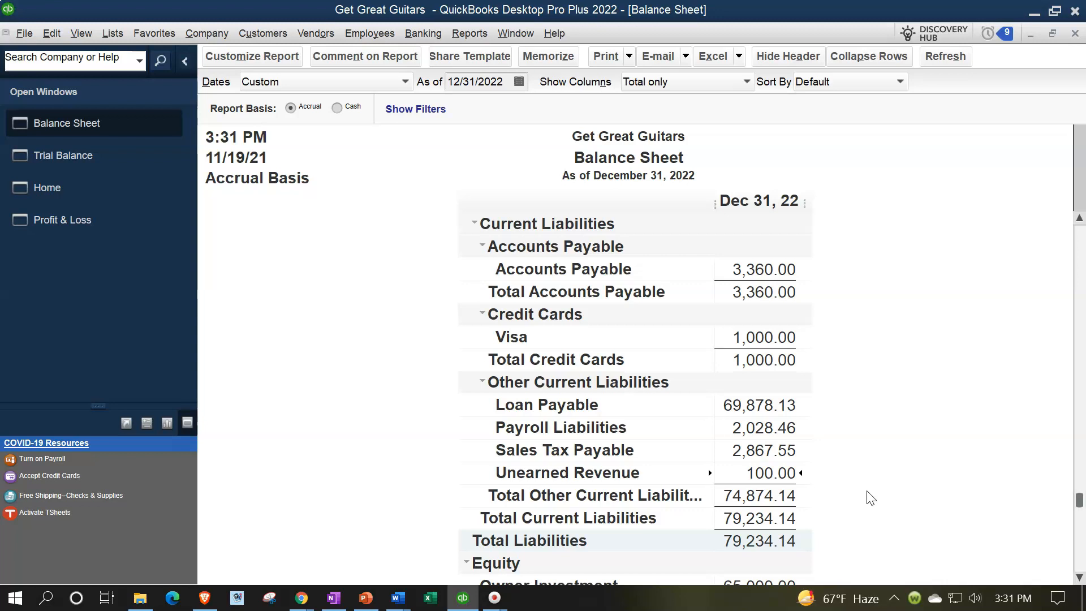
scroll(870, 498, "up", 7)
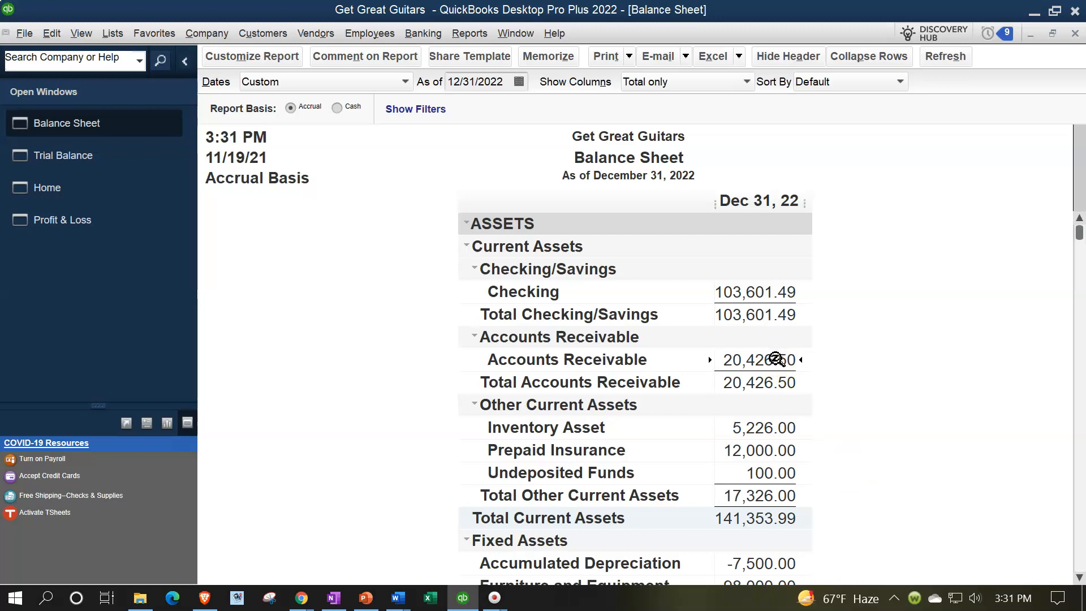
scroll(776, 360, "down", 4)
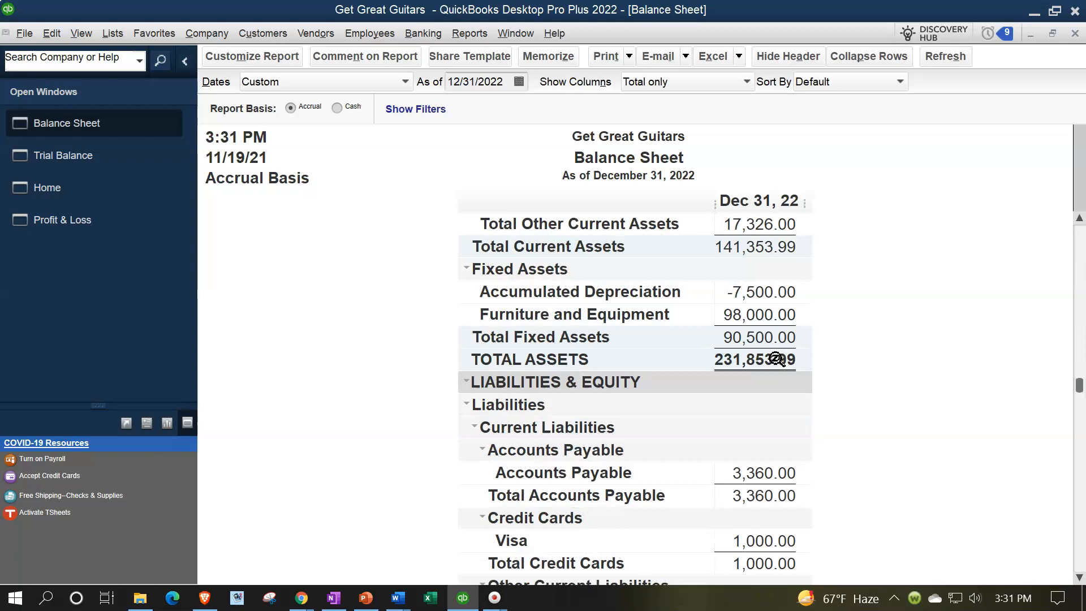
Step: Review String Music's transactions in the Customer Center and compare them with Unearned Revenue in the Trial Balance
left_click(263, 34)
left_click(264, 49)
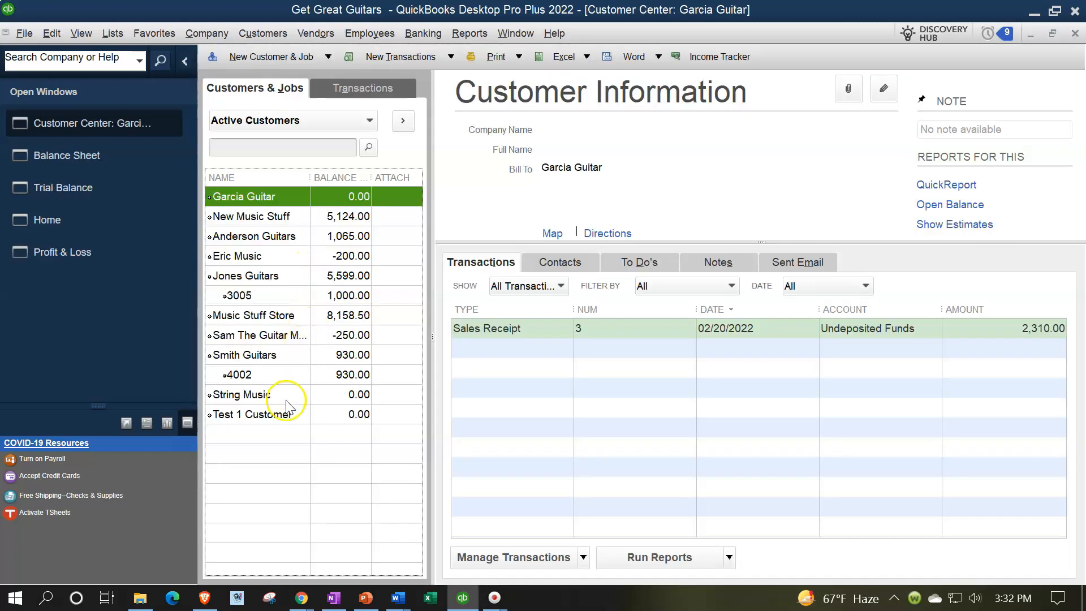
left_click(254, 394)
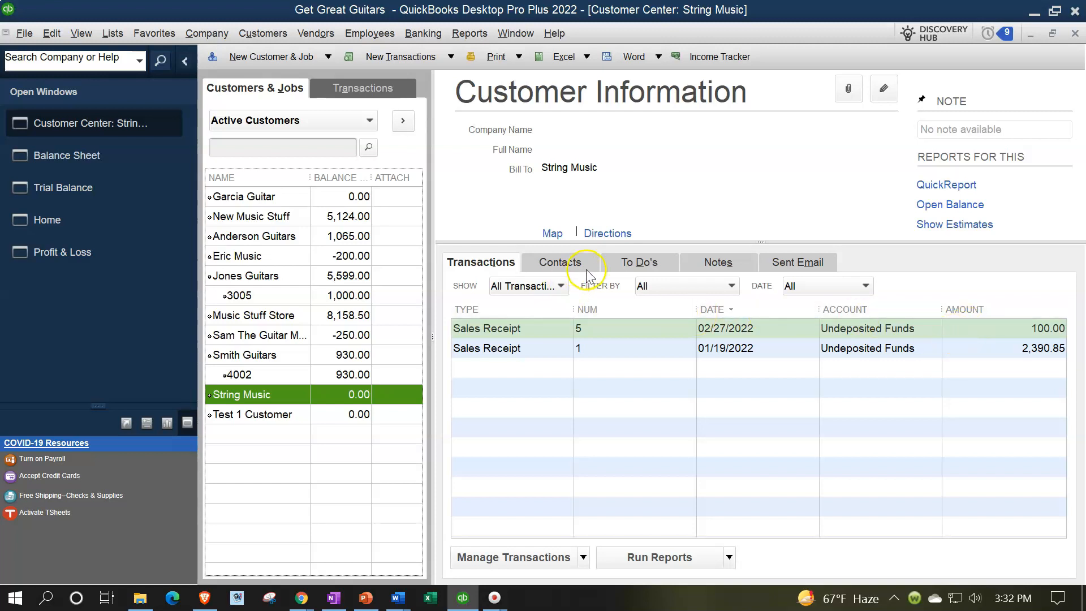
left_click(100, 187)
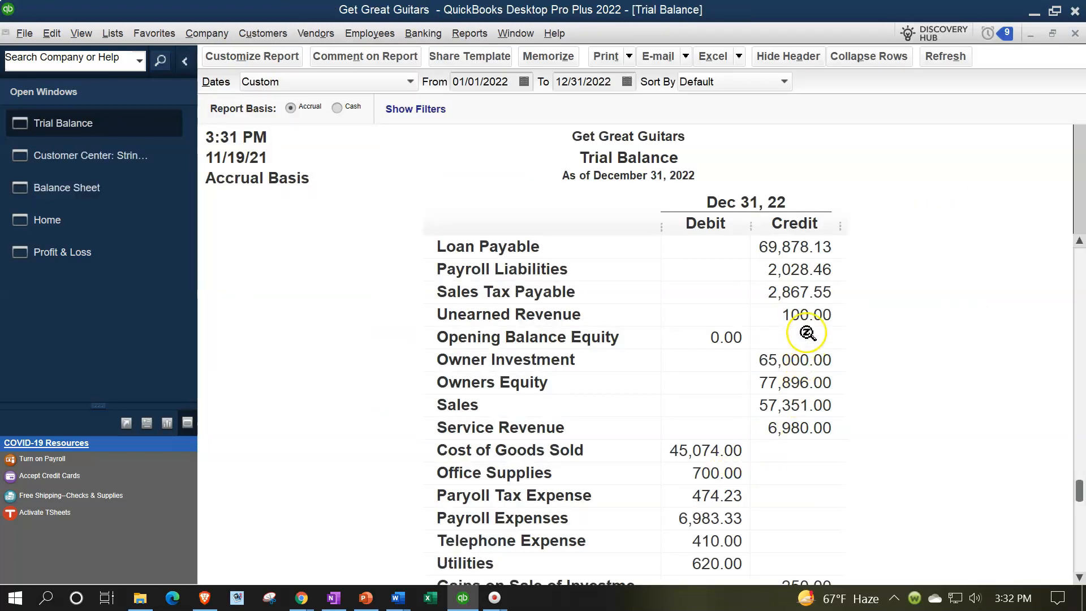
left_click(810, 320)
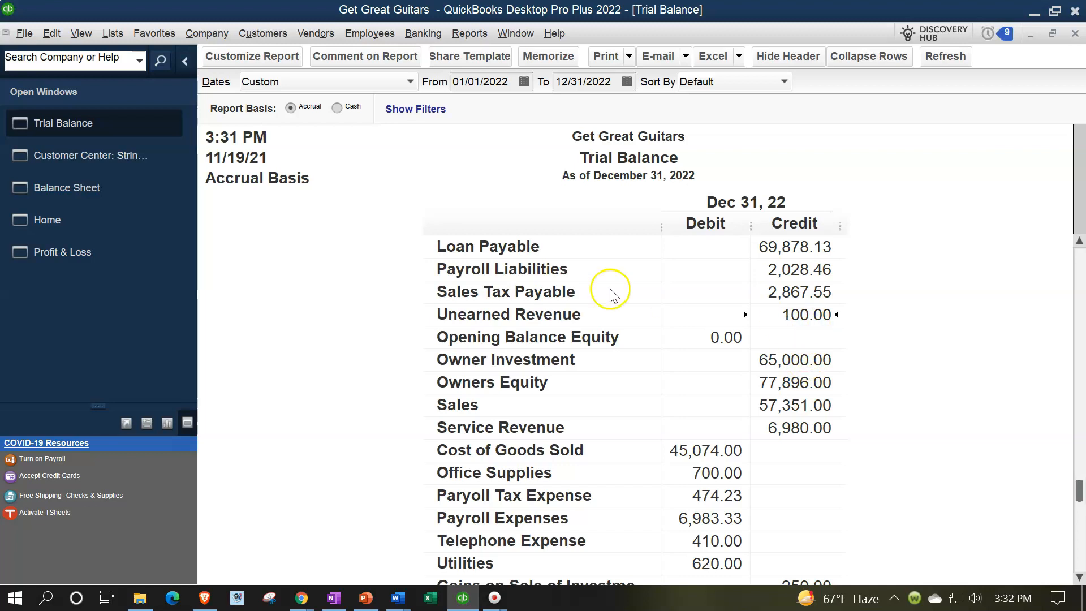
Step: Run the Customer Balance Detail report, examine the customers' invoices and payments, and return to the Trial Balance
left_click(469, 34)
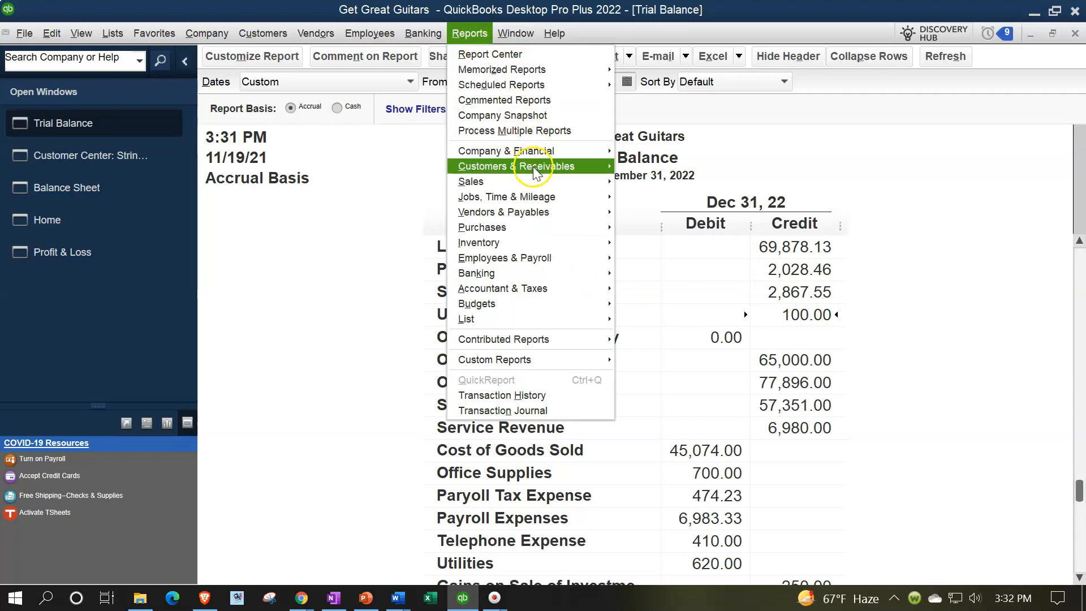
mouse_move(554, 171)
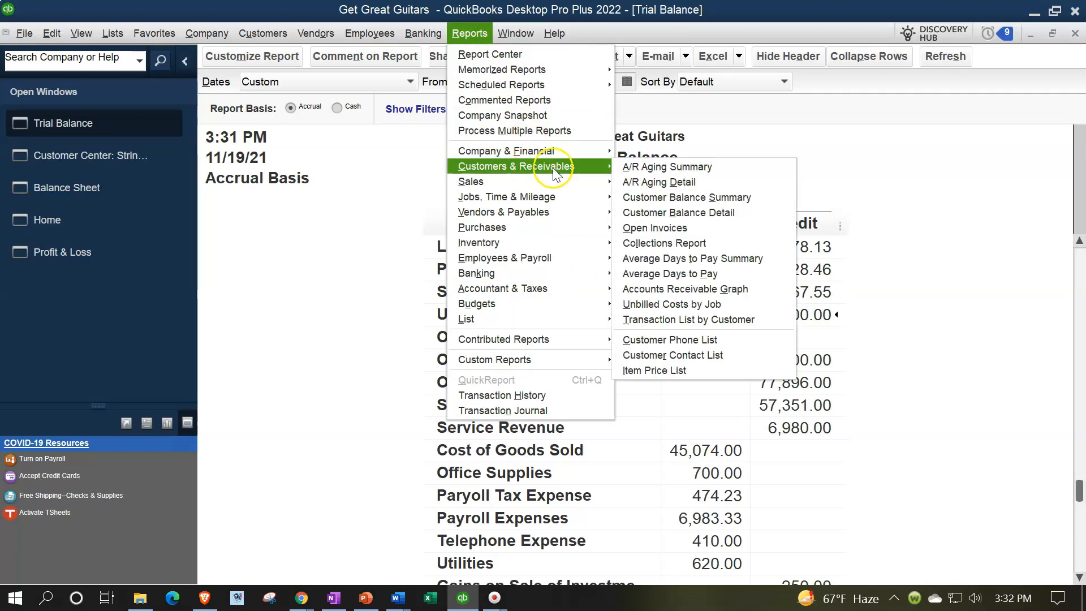
left_click(646, 213)
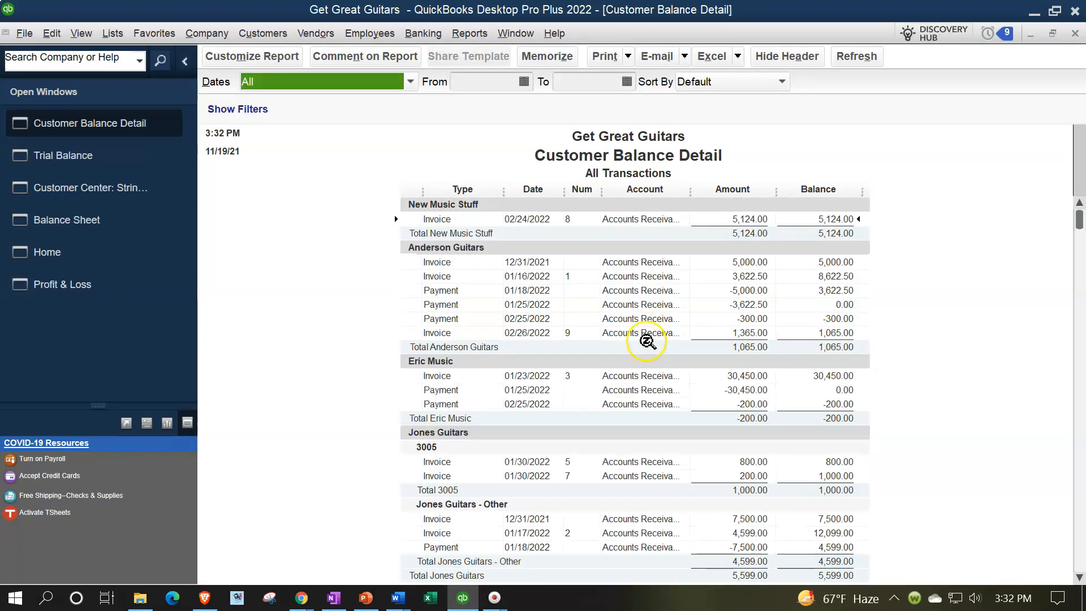
scroll(647, 341, "down", 2)
left_click(730, 319)
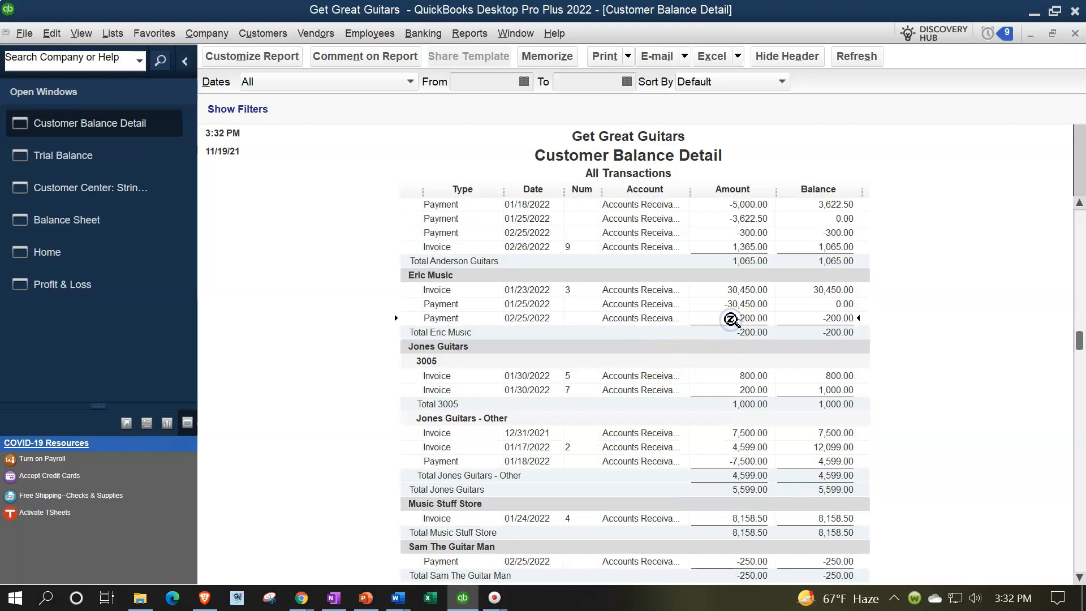
scroll(731, 320, "down", 1)
scroll(732, 320, "down", 1)
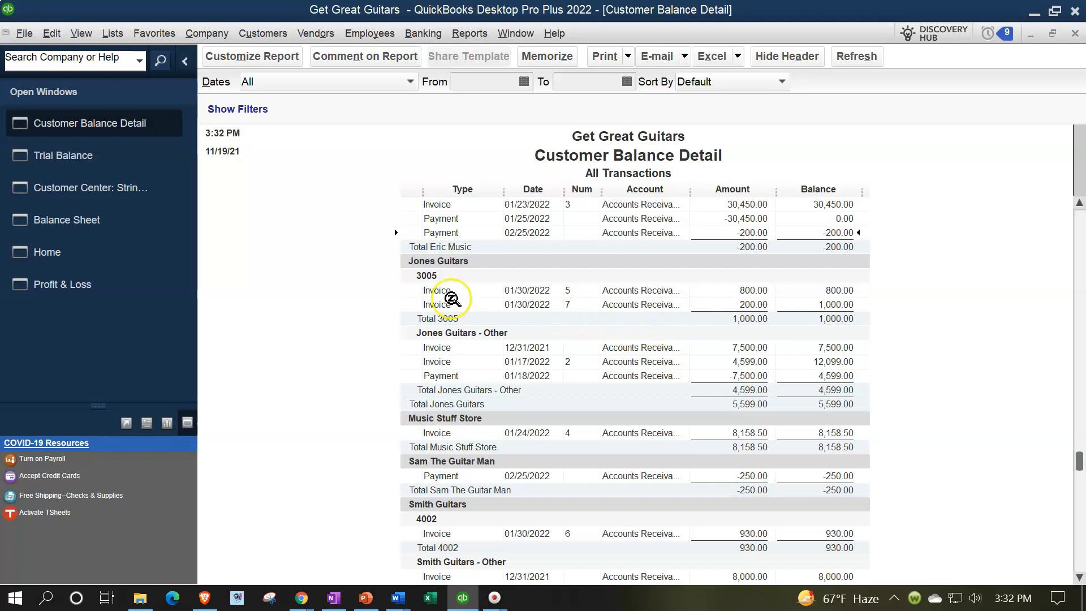
left_click(93, 161)
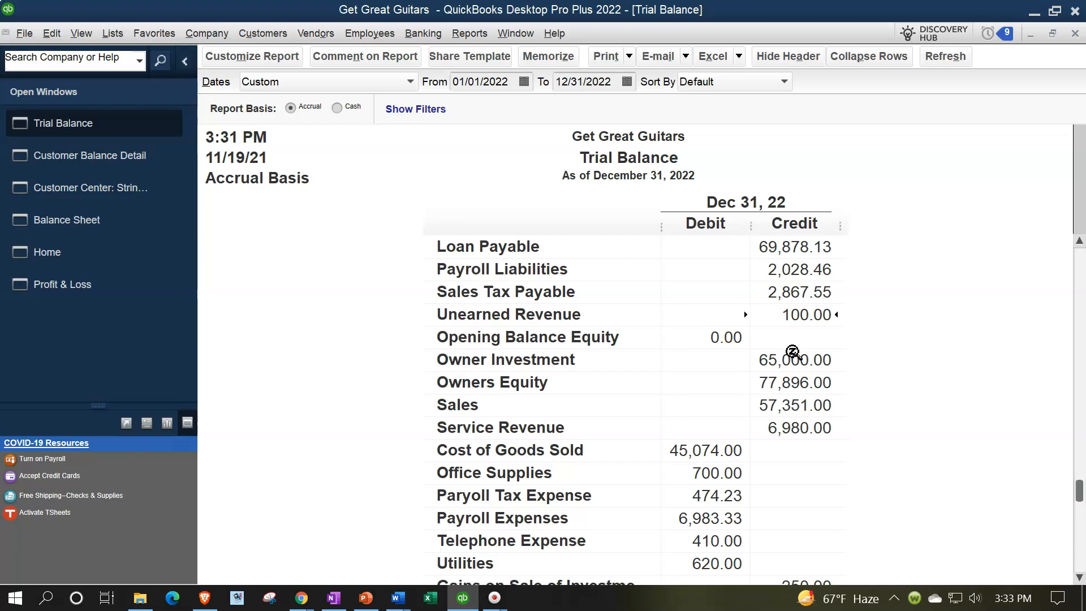
Step: Create a new invoice from the home page with String Music as the customer
left_click(77, 252)
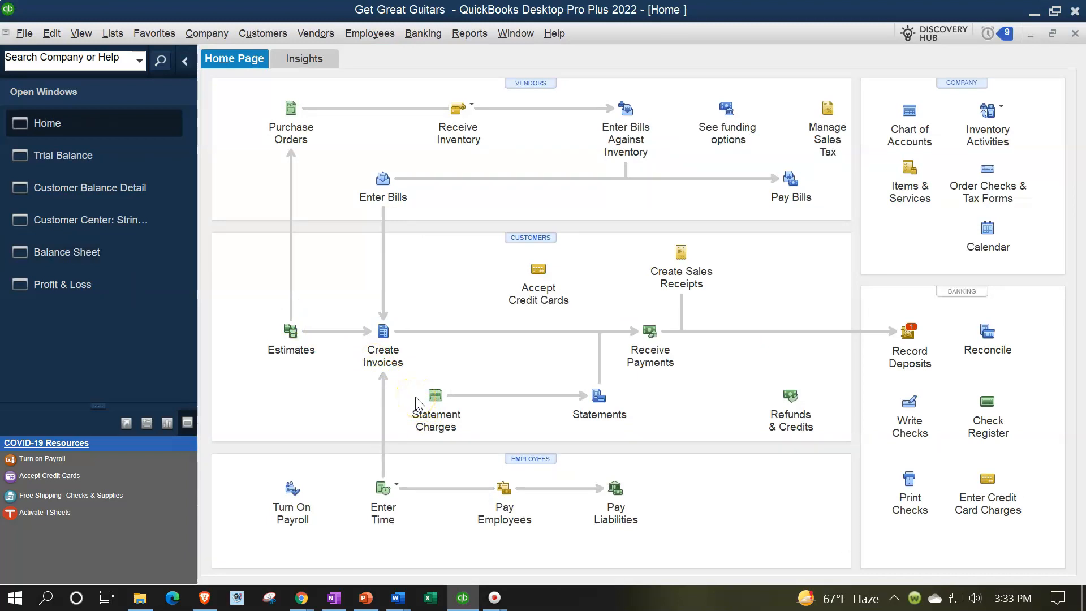
left_click(385, 332)
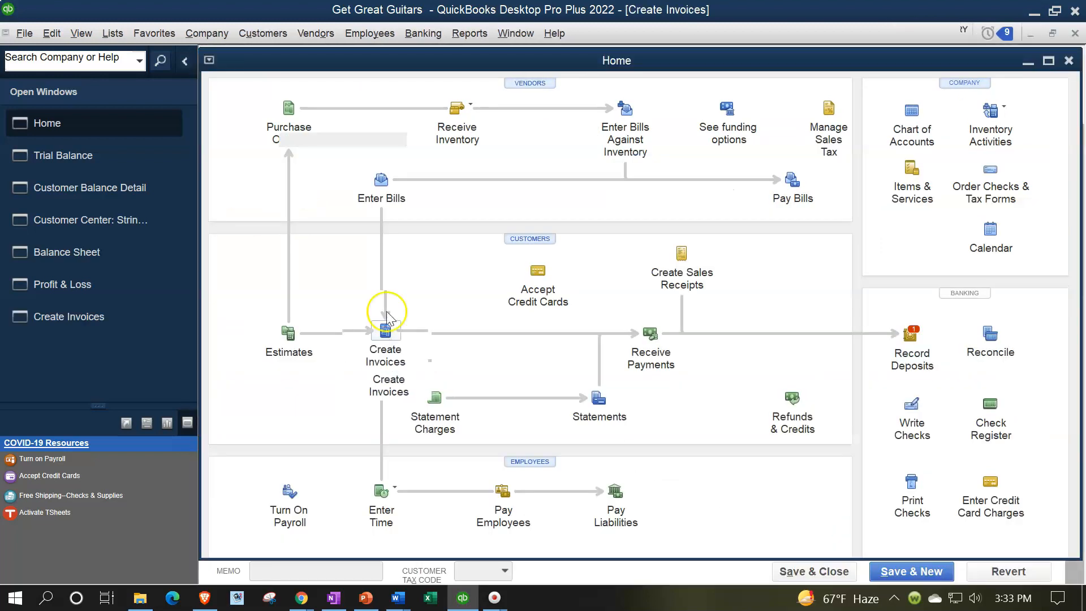
type("String Music")
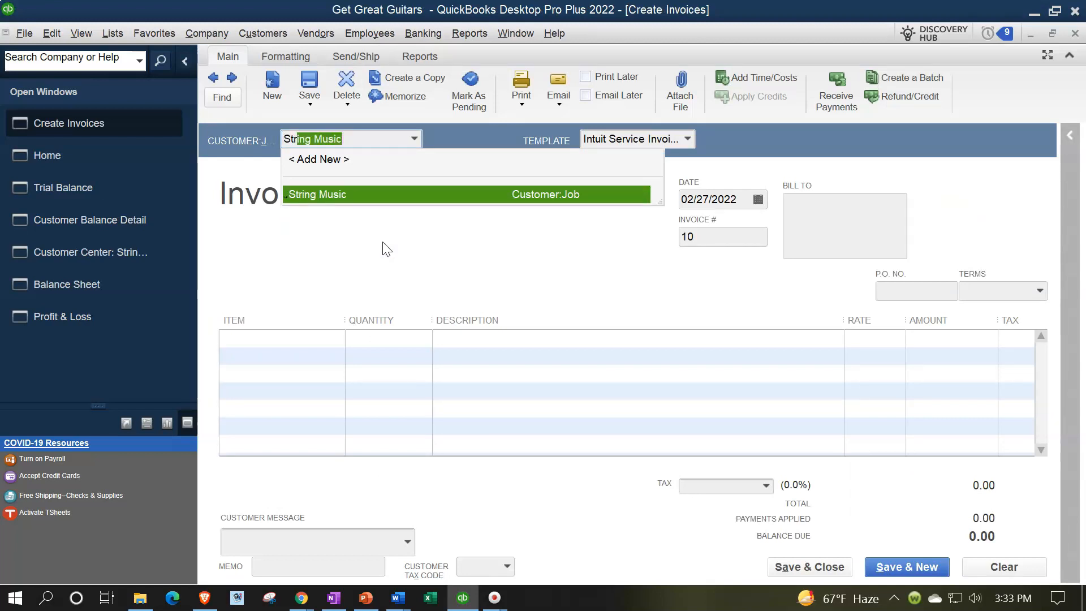
key("Tab")
key("Tab")
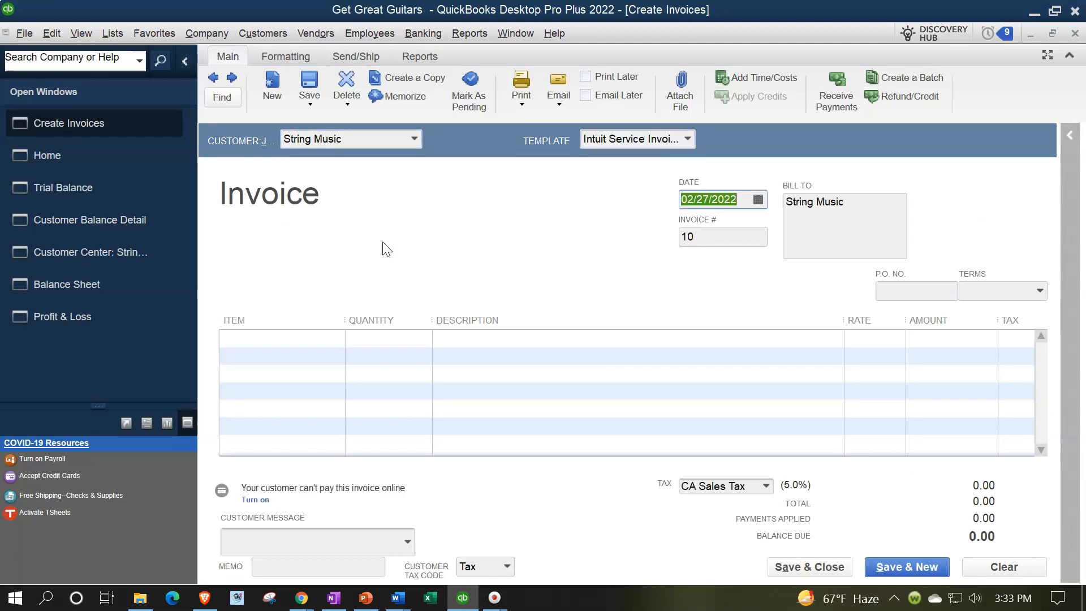
key("plus")
key("Tab")
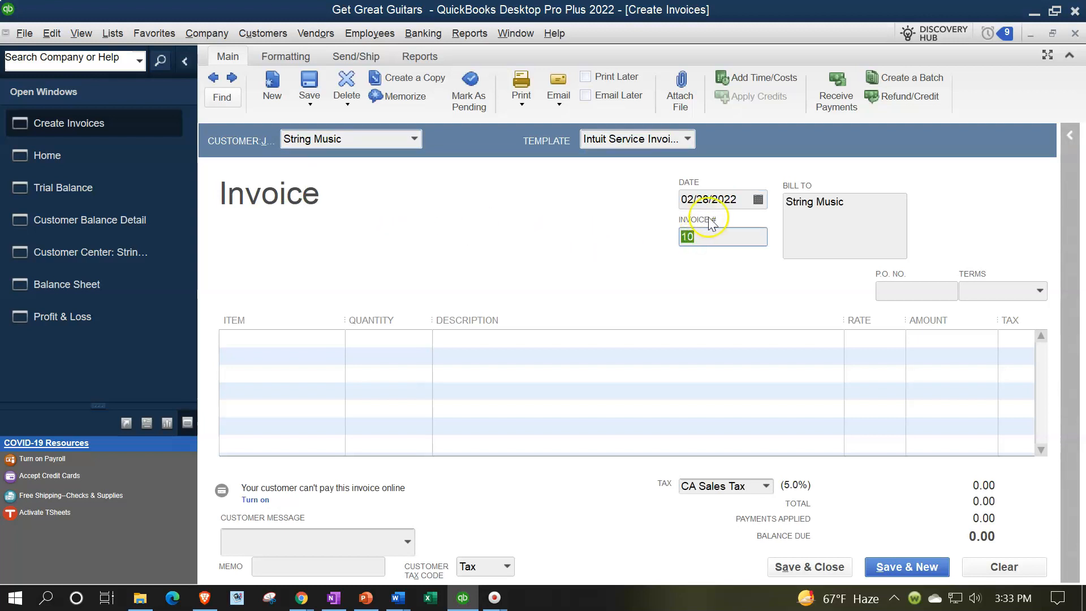
left_click(714, 201)
key("minus")
Step: Set the invoice terms to Net 30 and go to the first item line
key("Tab")
key("Tab")
key("Tab")
key("Tab")
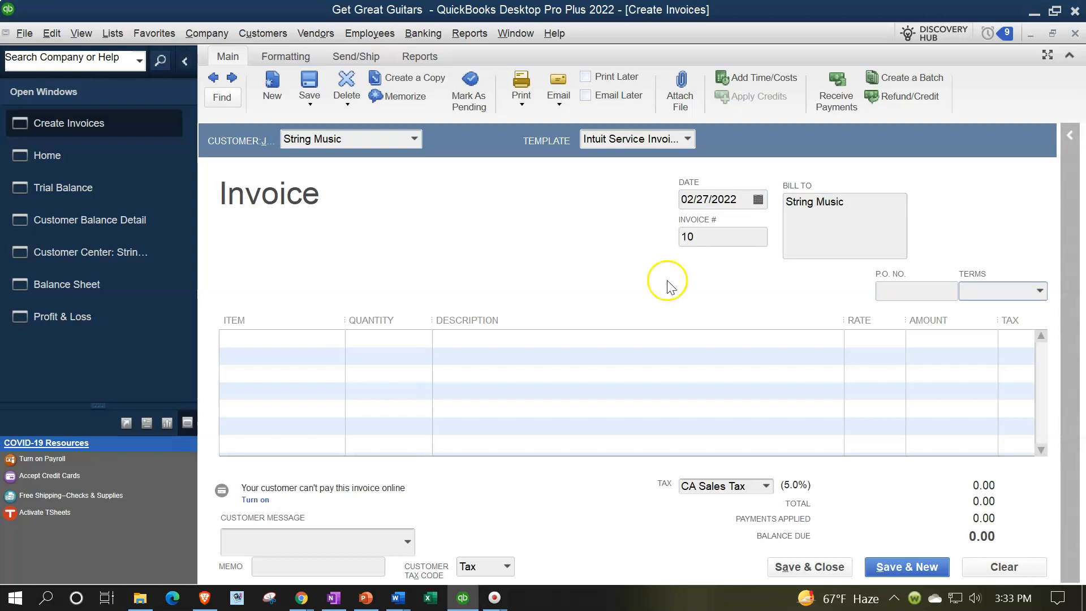
left_click(1040, 290)
left_click(927, 436)
key("Tab")
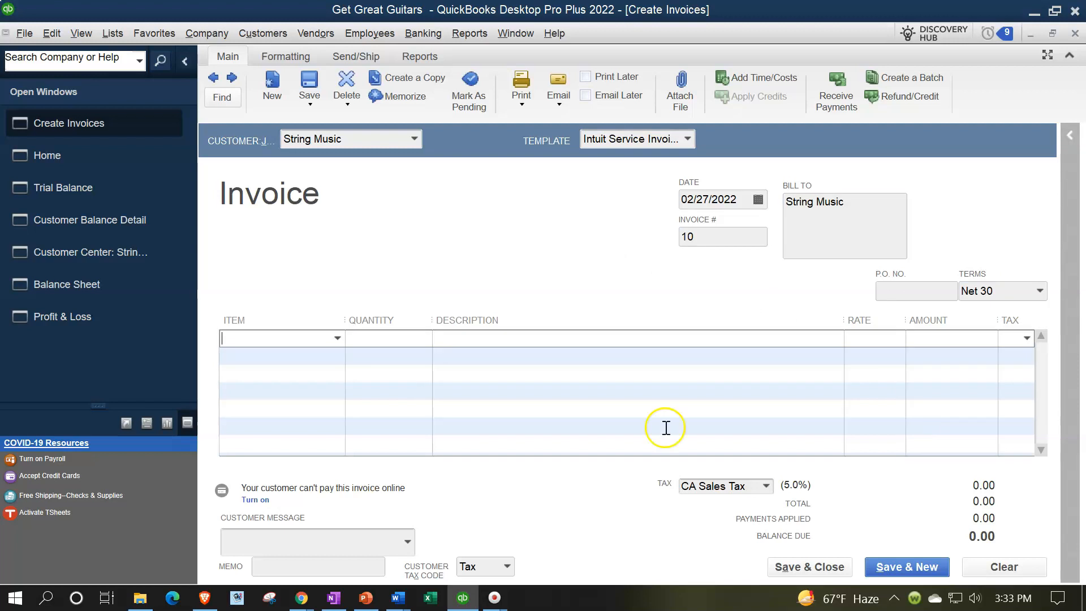
Step: Add the EPSP item (Epiphone Standard Pro) to the first invoice line and go to the second line
left_click(336, 339)
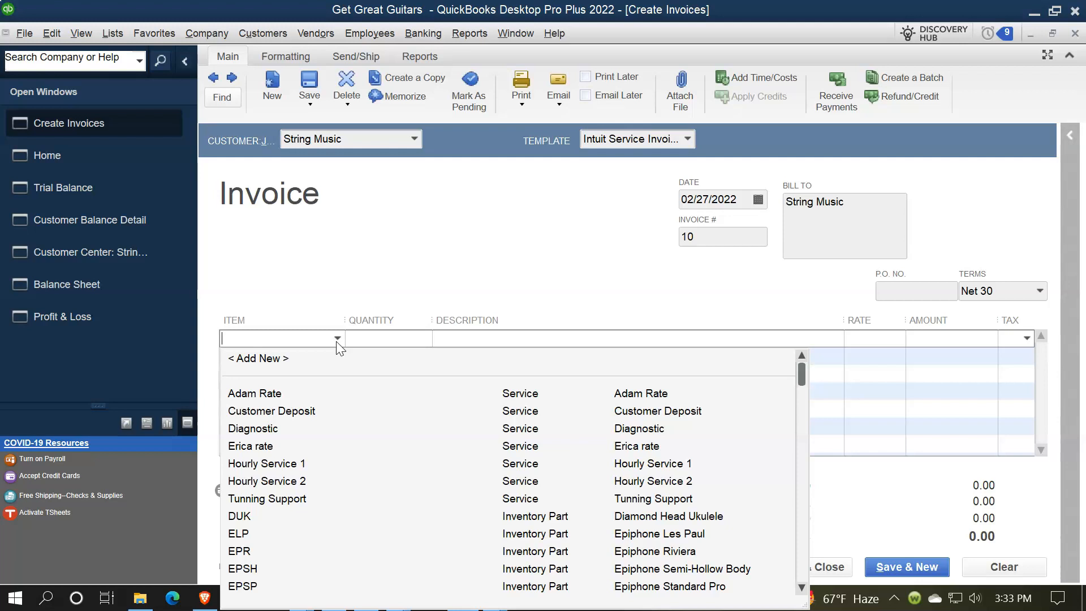
left_click(337, 338)
type("es")
key("BackSpace")
key("BackSpace")
type("E")
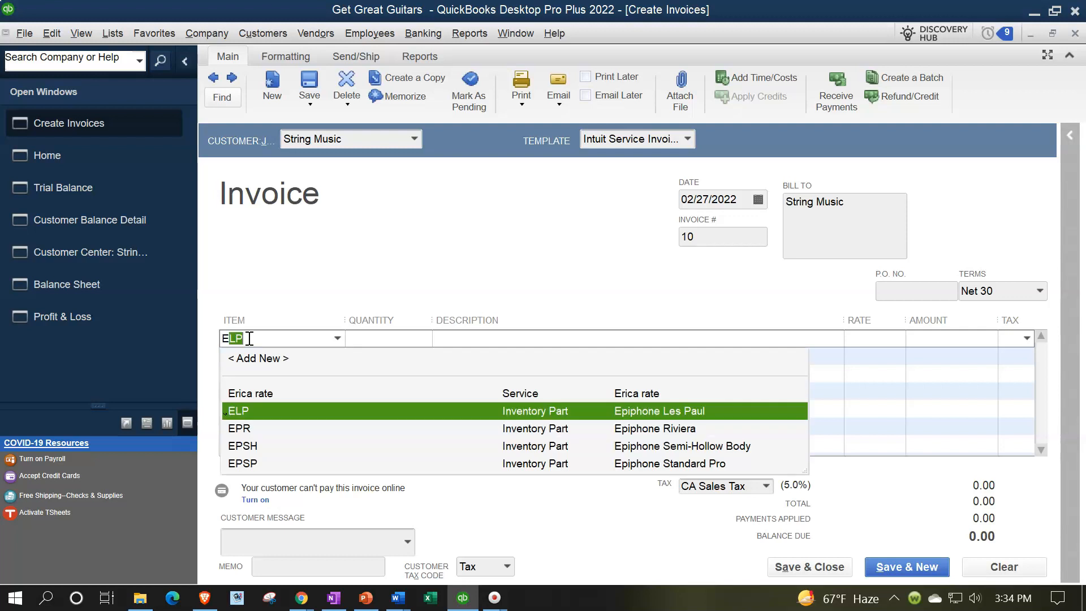
type("PSP")
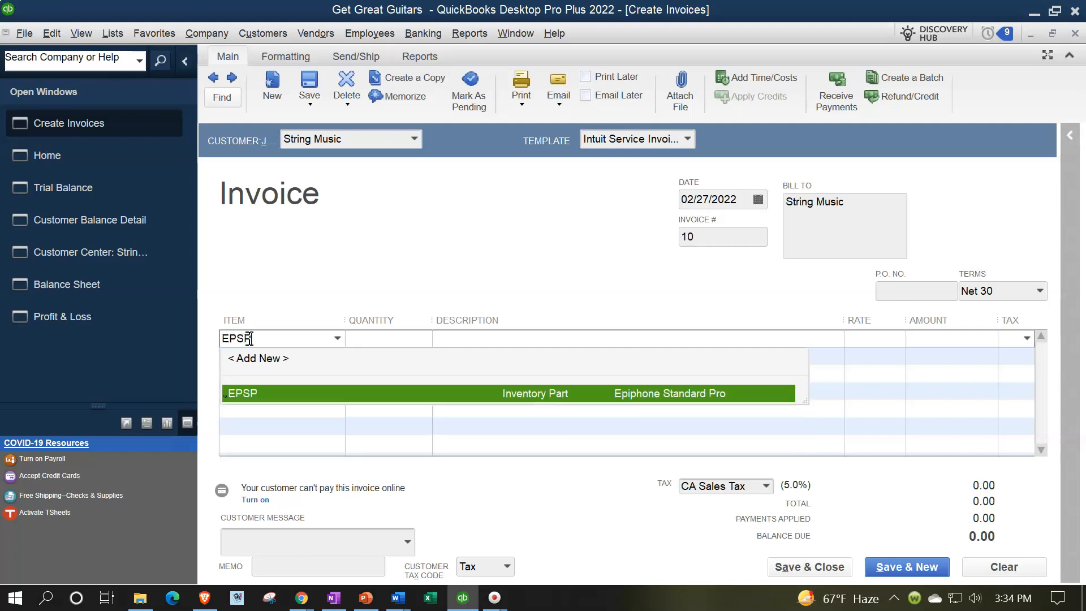
key("Tab")
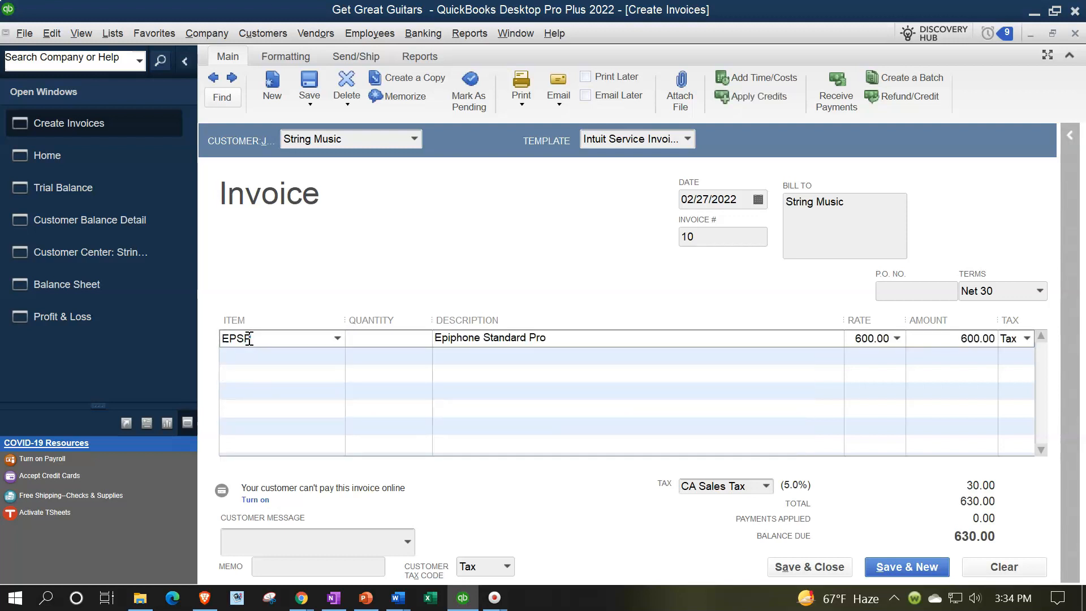
key("Tab")
key("Tab")
key("Tab")
key("Tab")
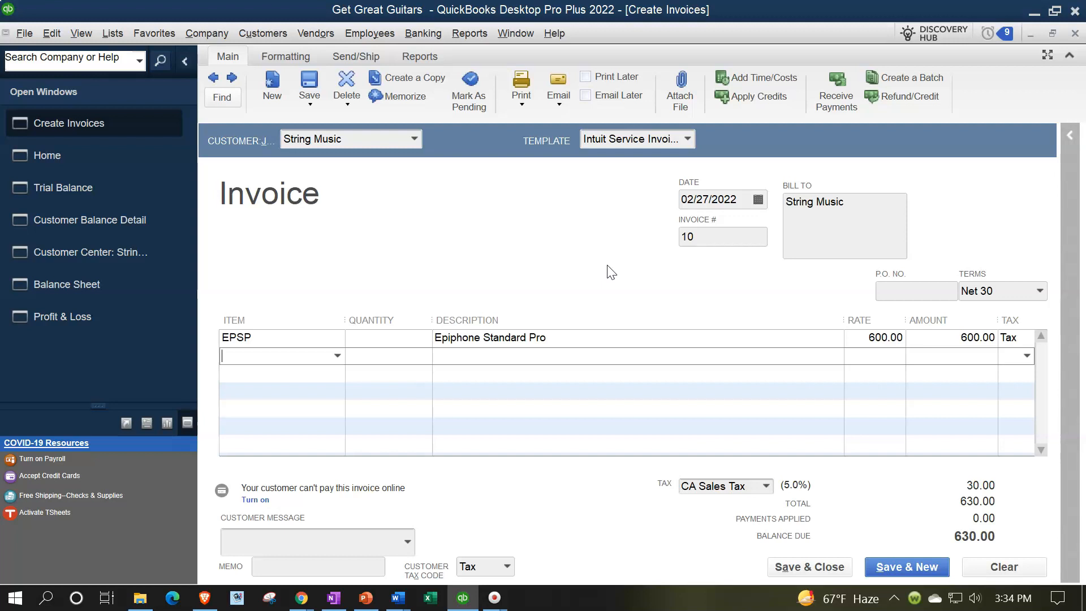
Step: Add the Customer Deposit item to the second invoice line with a rate of -100
left_click(337, 355)
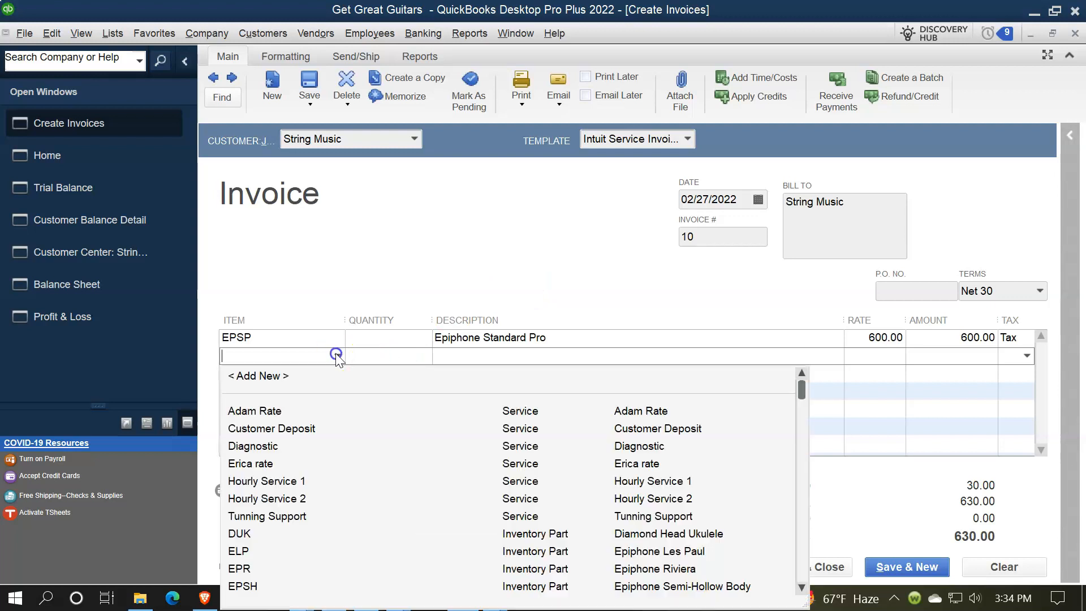
left_click(310, 428)
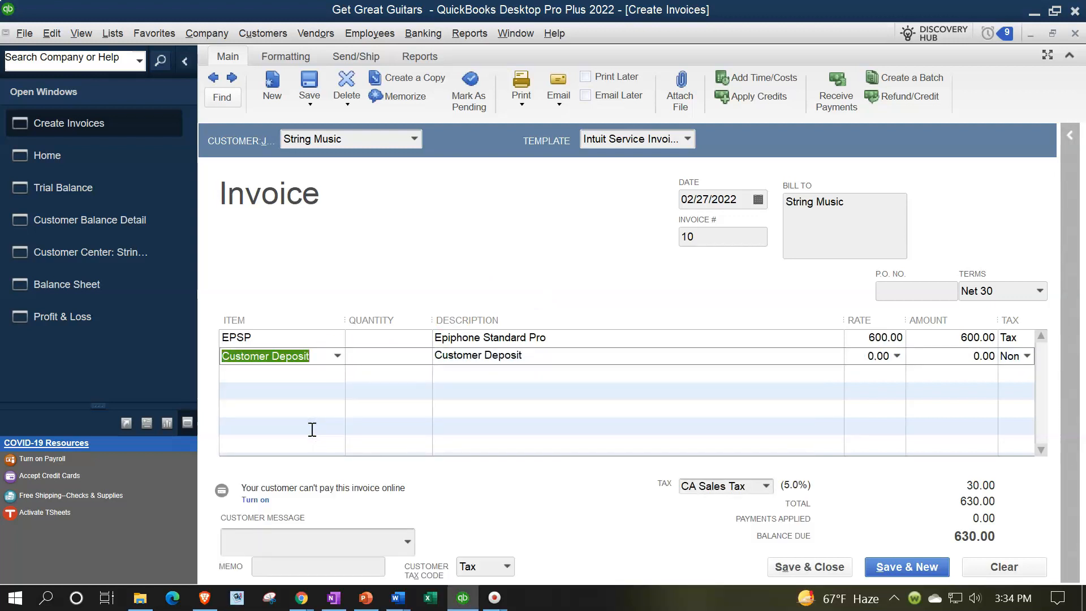
key("Tab")
key("Tab")
key("Tab")
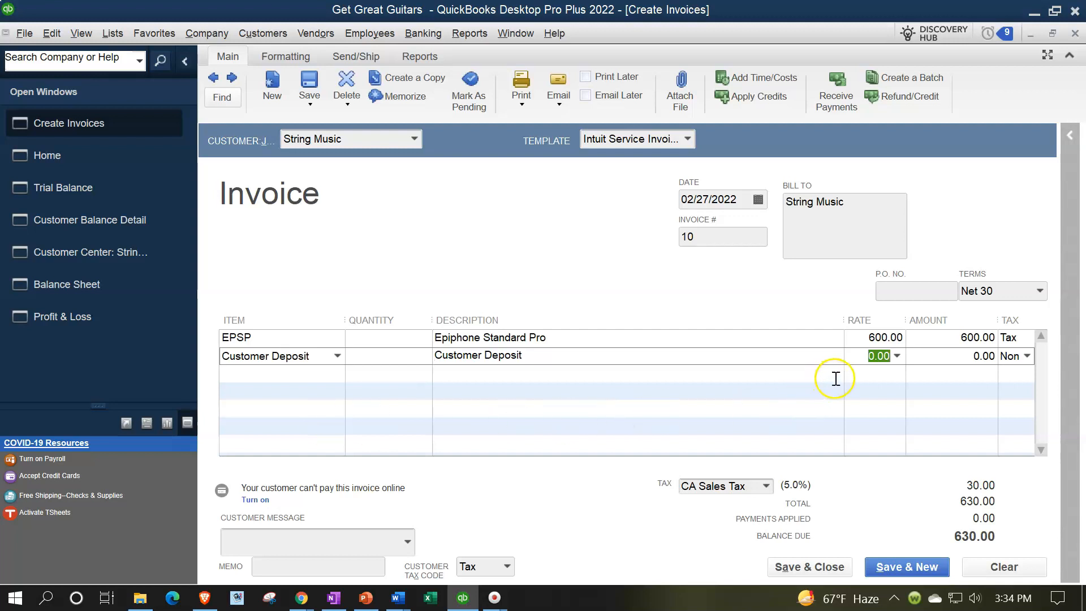
type("-100")
key("Tab")
key("Tab")
key("Tab")
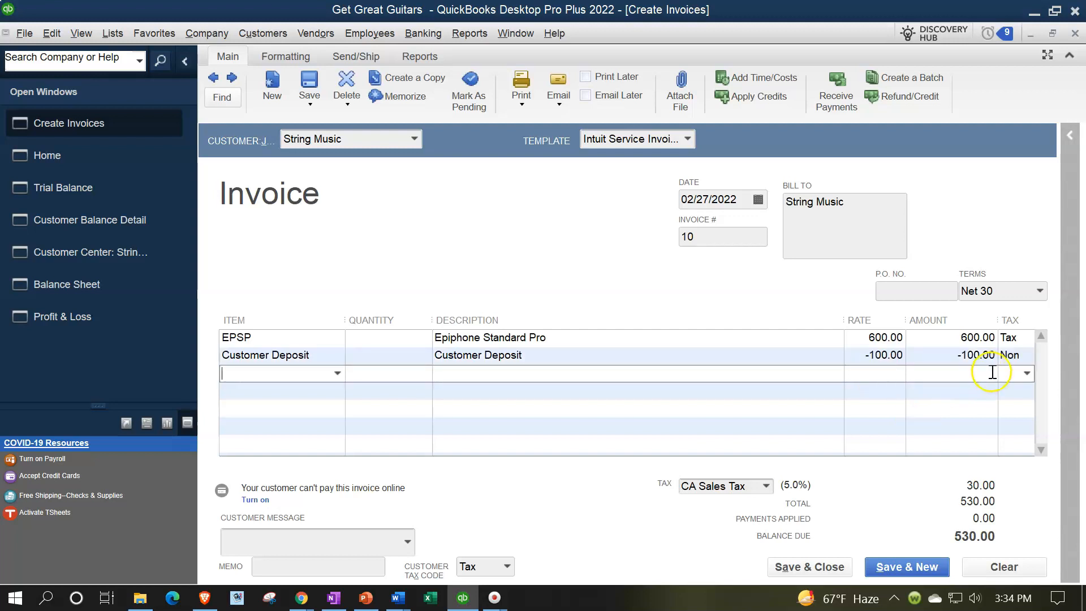
Step: Narrow the Amount column, save and close the invoice, and make the changed terms permanent for String Music
left_click_drag(991, 330, 974, 338)
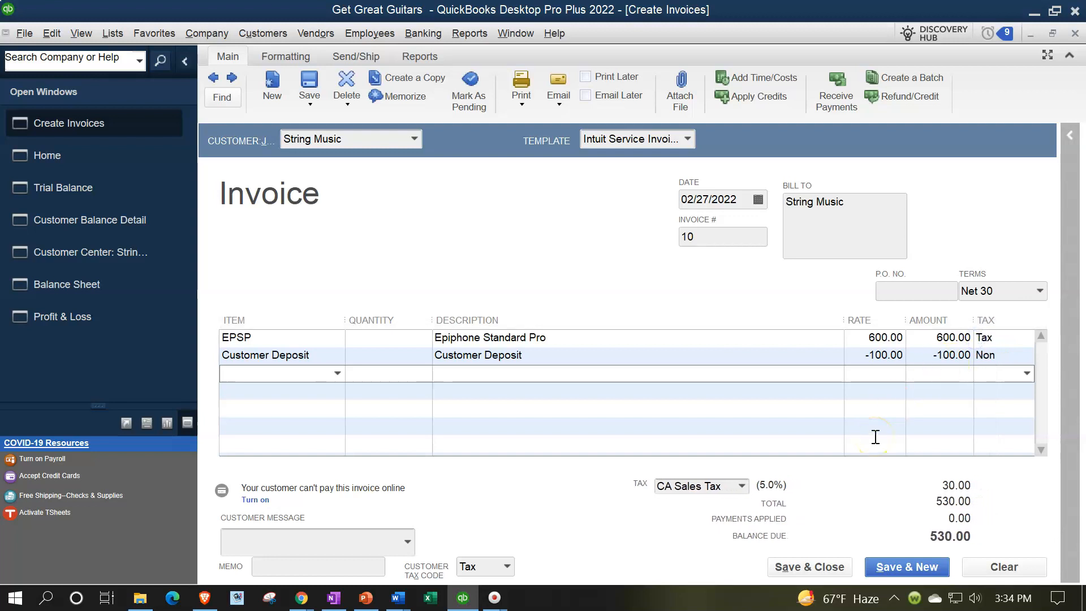
left_click(185, 61)
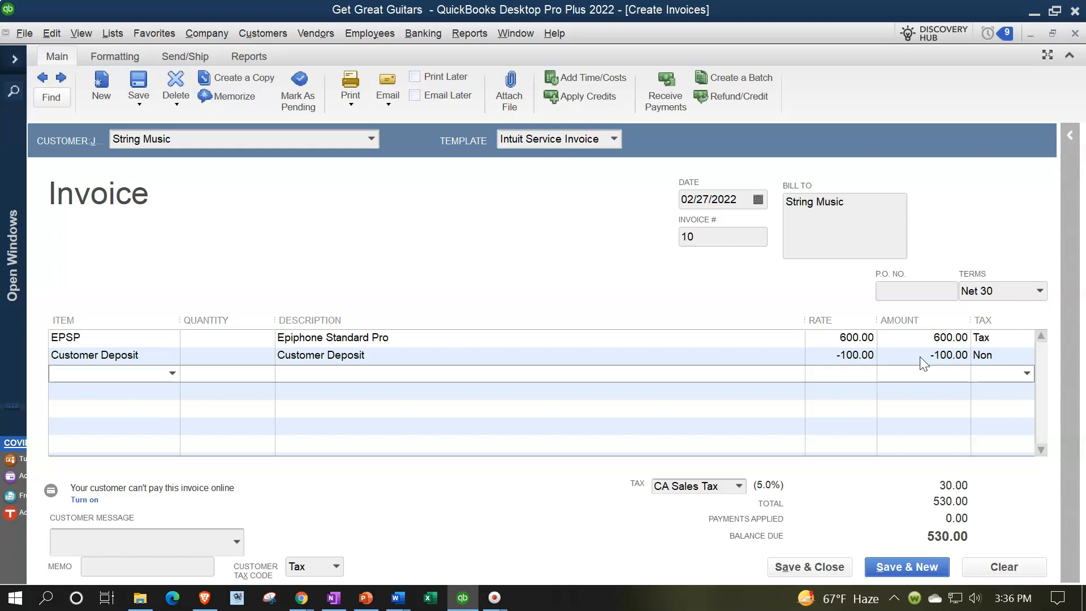
left_click(168, 340)
left_click(835, 566)
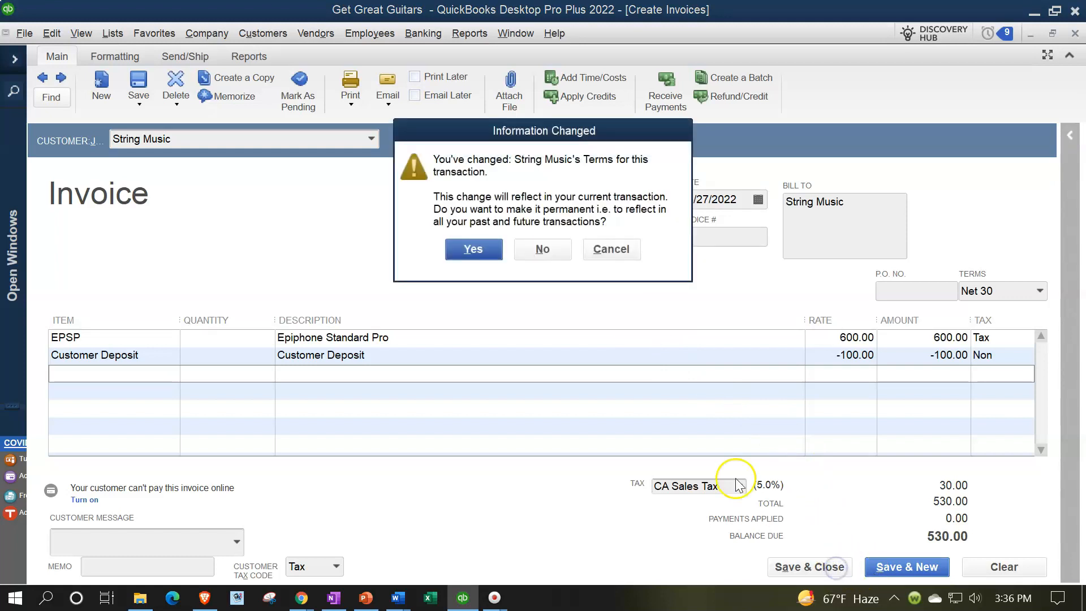
left_click(483, 250)
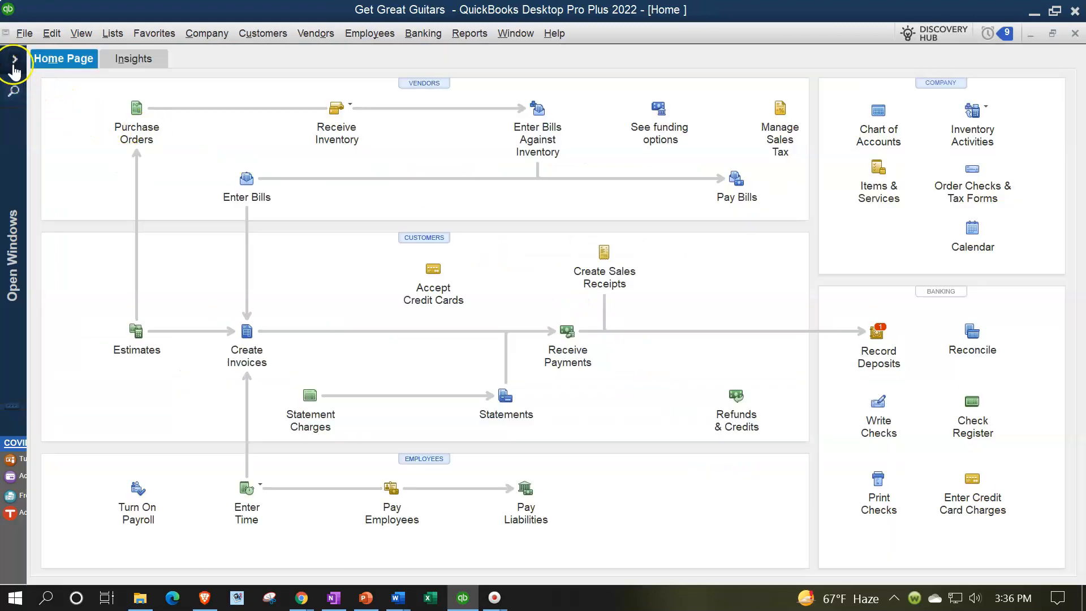
Step: Check the Accounts Receivable detail from the Trial Balance, open String Music's 02/27/2022 invoice from it, and return to the report
left_click(14, 61)
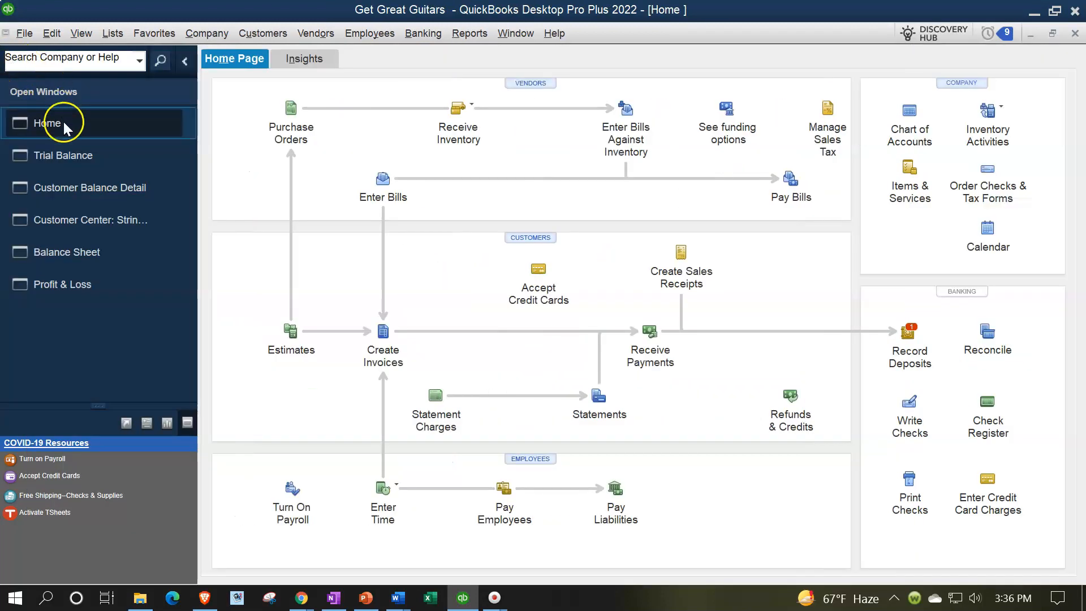
left_click(64, 154)
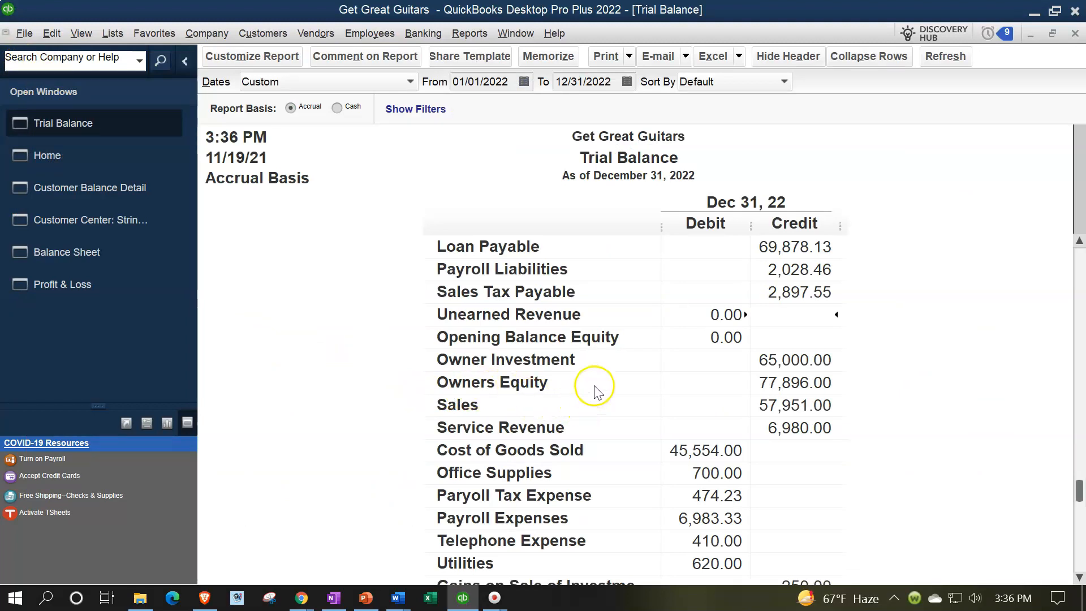
scroll(594, 389, "up", 5)
double_click(681, 269)
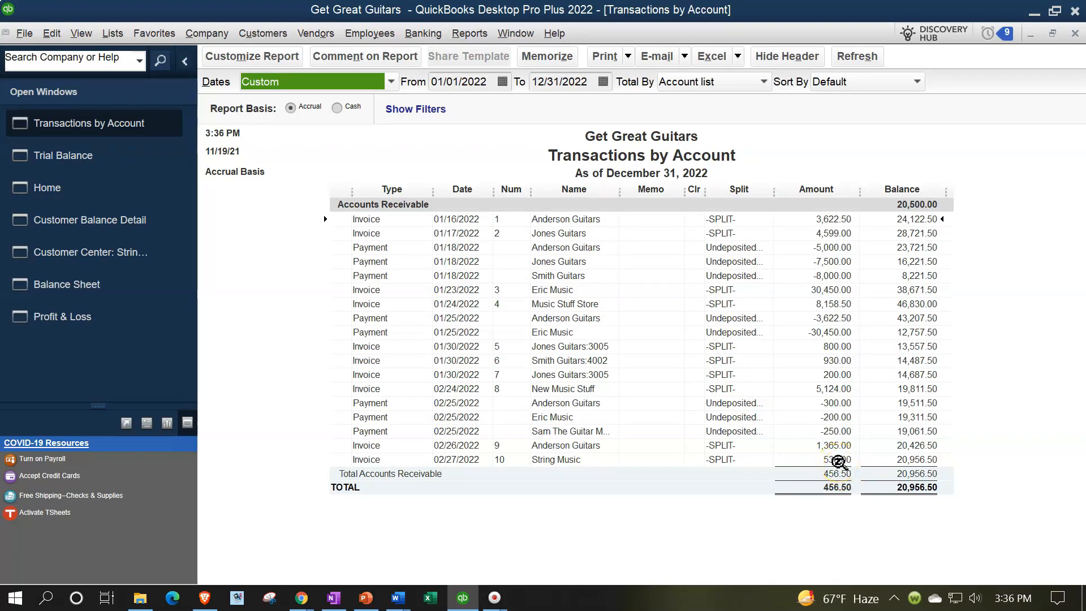
left_click(837, 461)
double_click(836, 461)
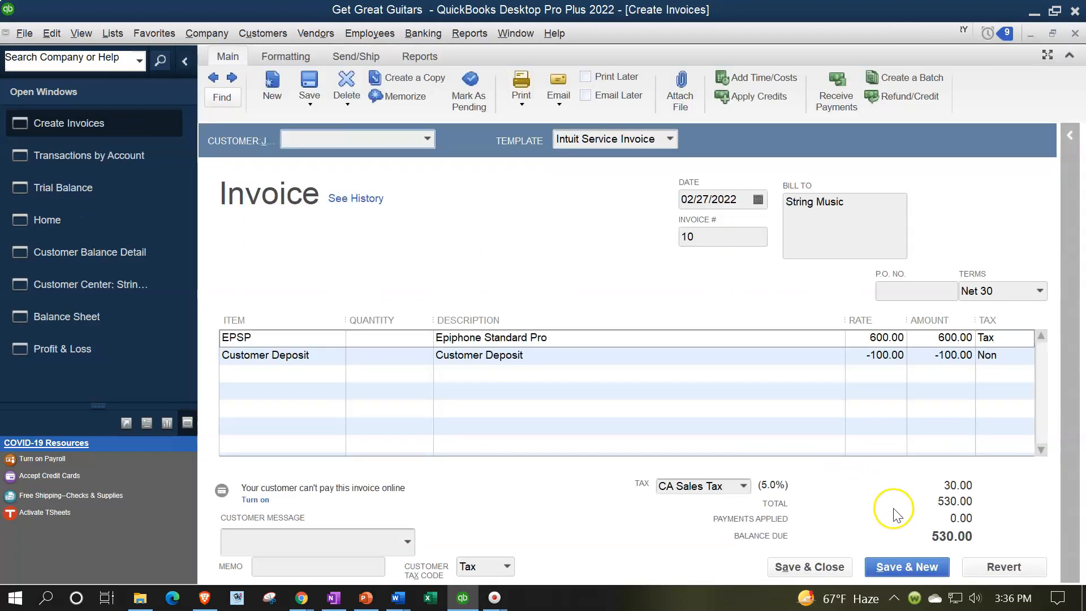
left_click(917, 367)
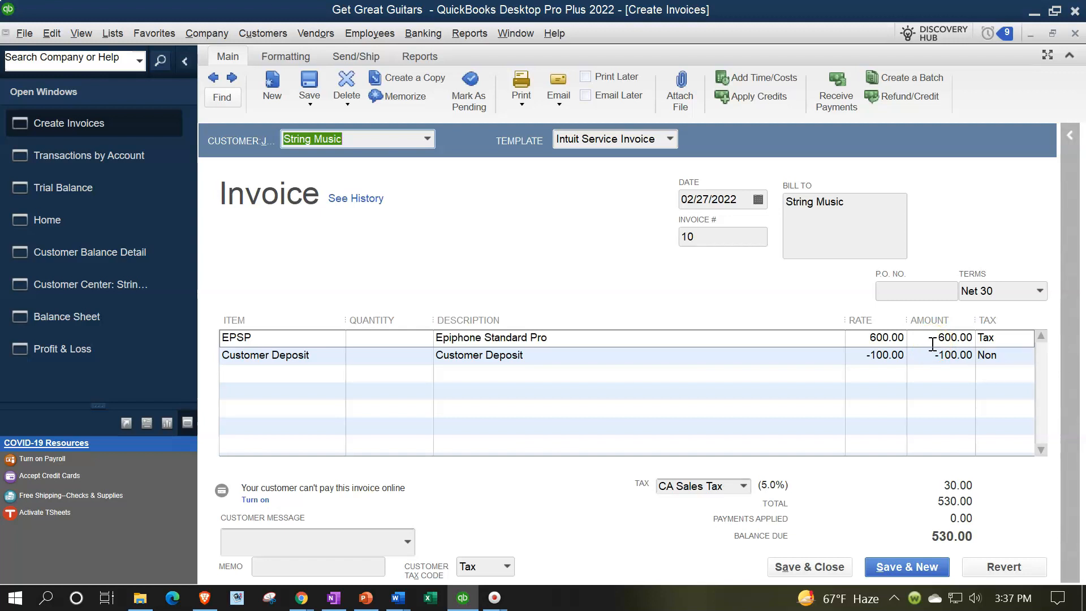
left_click(1075, 33)
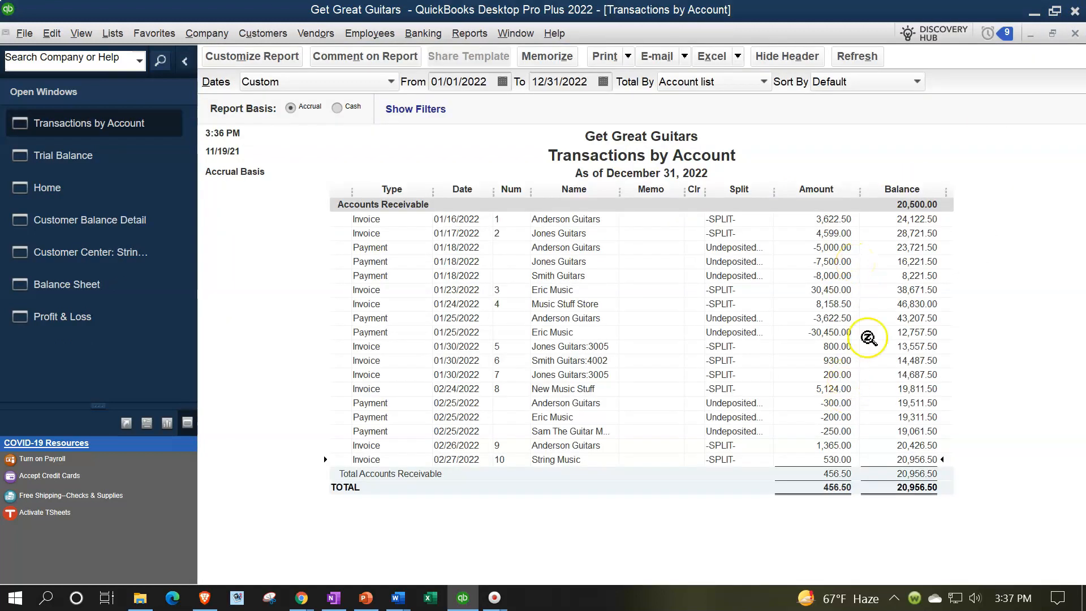
left_click(1075, 34)
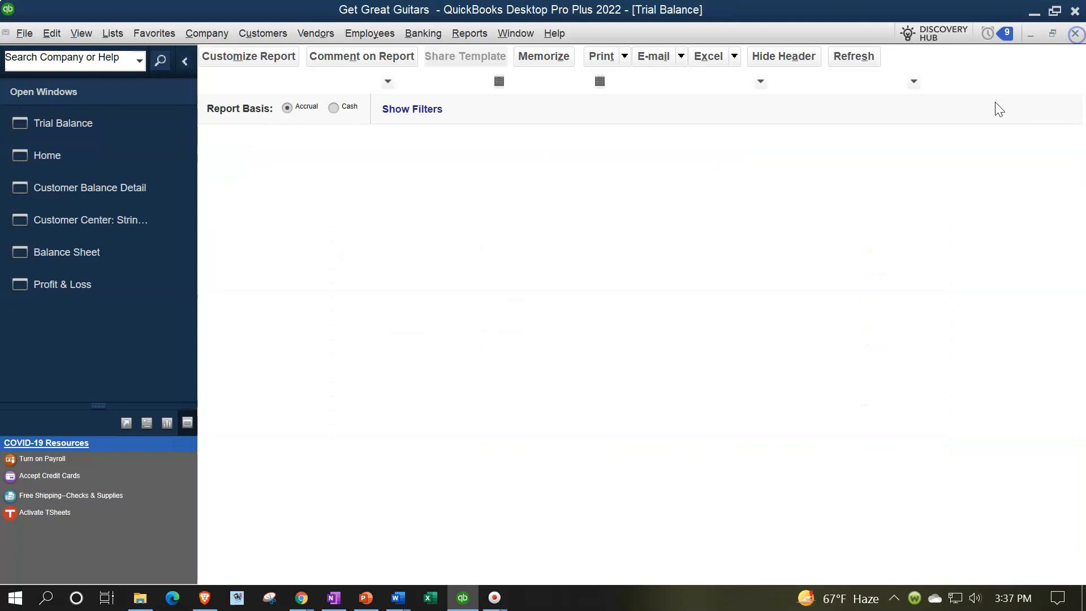
Step: Review the Sales detail with String Music's 02/27/2022 invoice and the Unearned Revenue detail from the Trial Balance
scroll(665, 335, "down", 5)
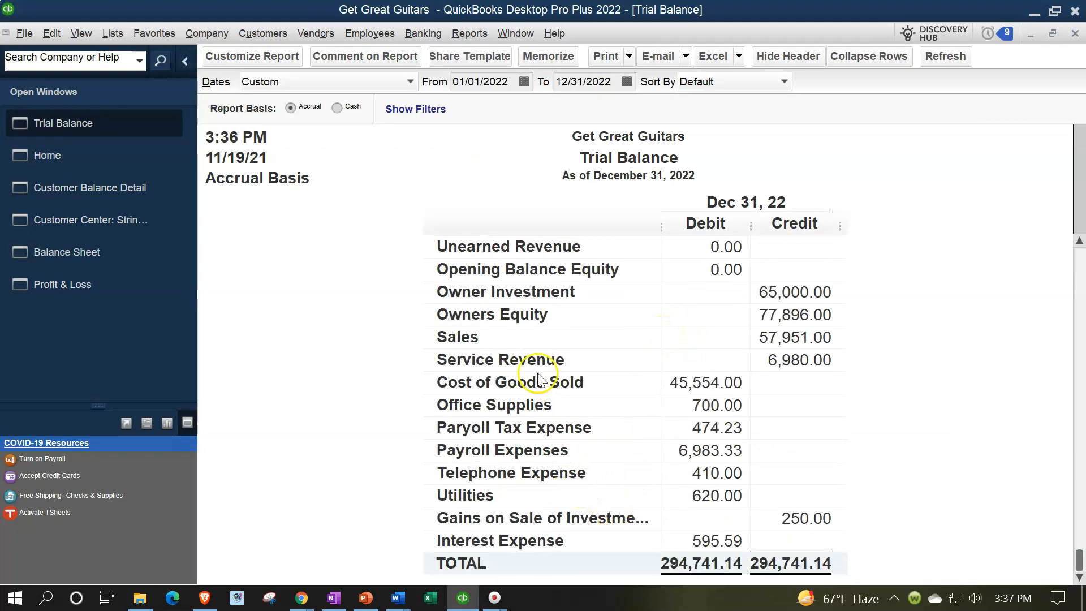
left_click(775, 337)
double_click(775, 337)
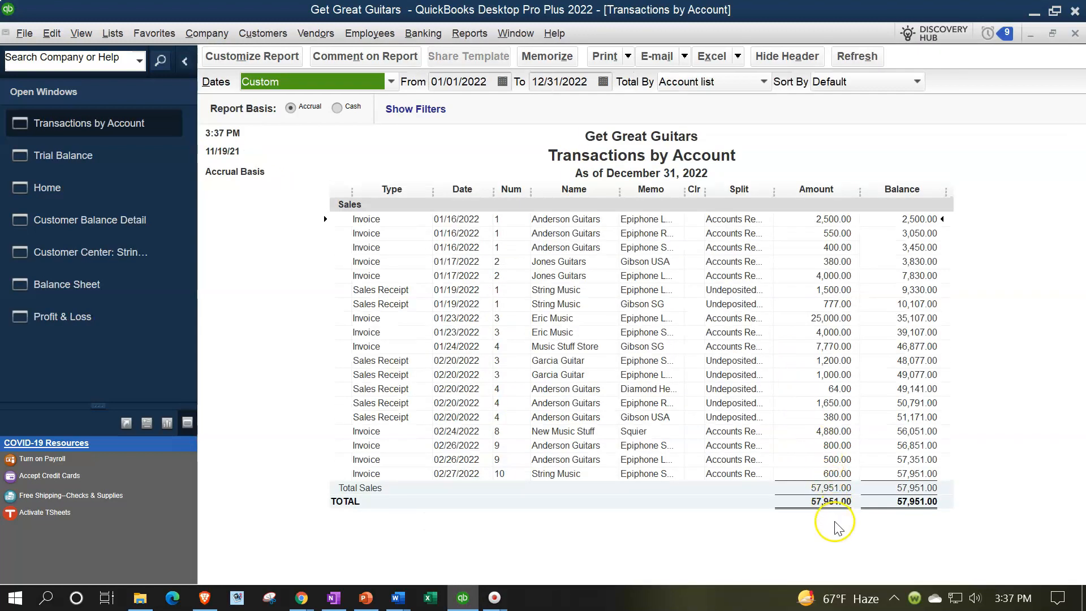
double_click(832, 474)
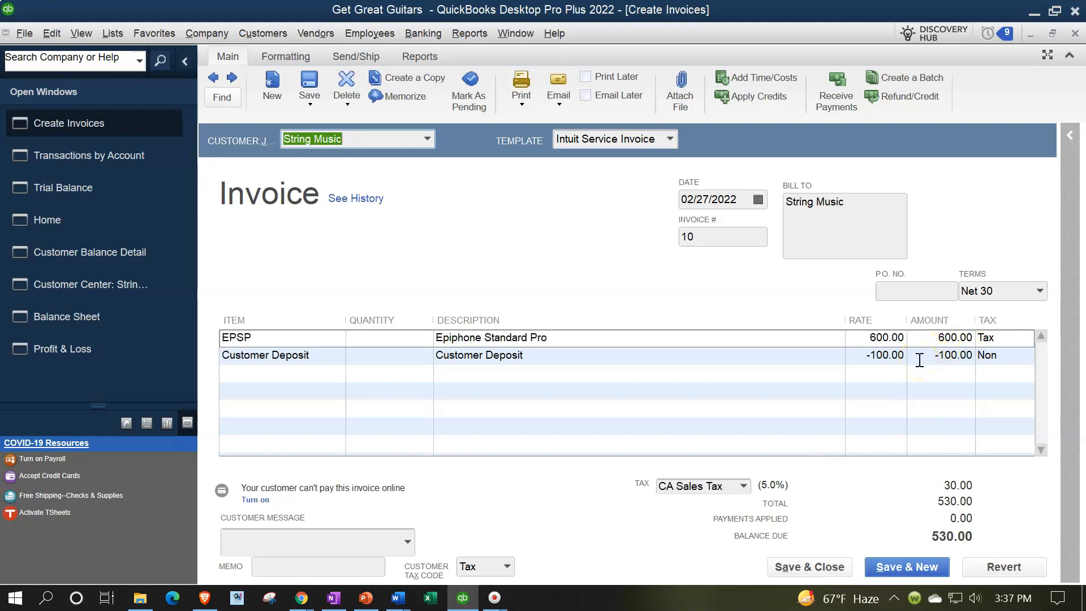
left_click(1075, 33)
left_click(1074, 33)
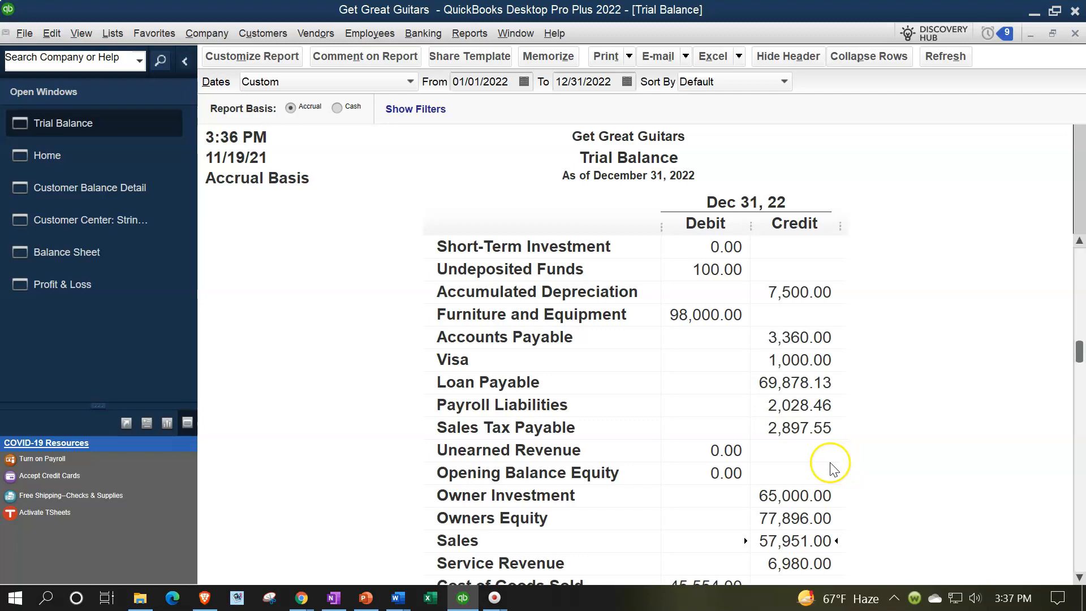
double_click(703, 452)
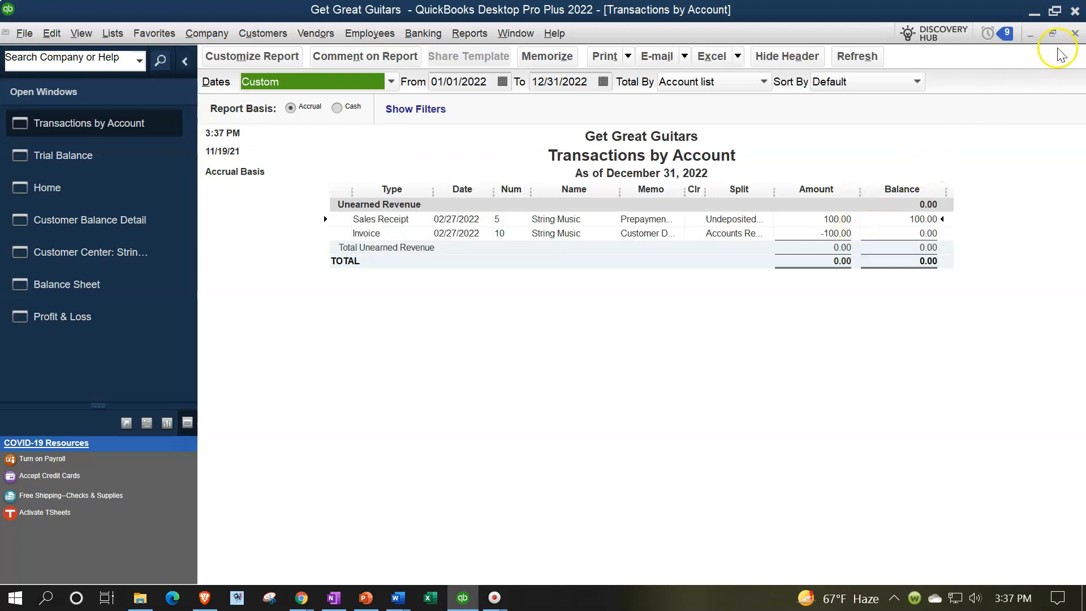
left_click(1075, 33)
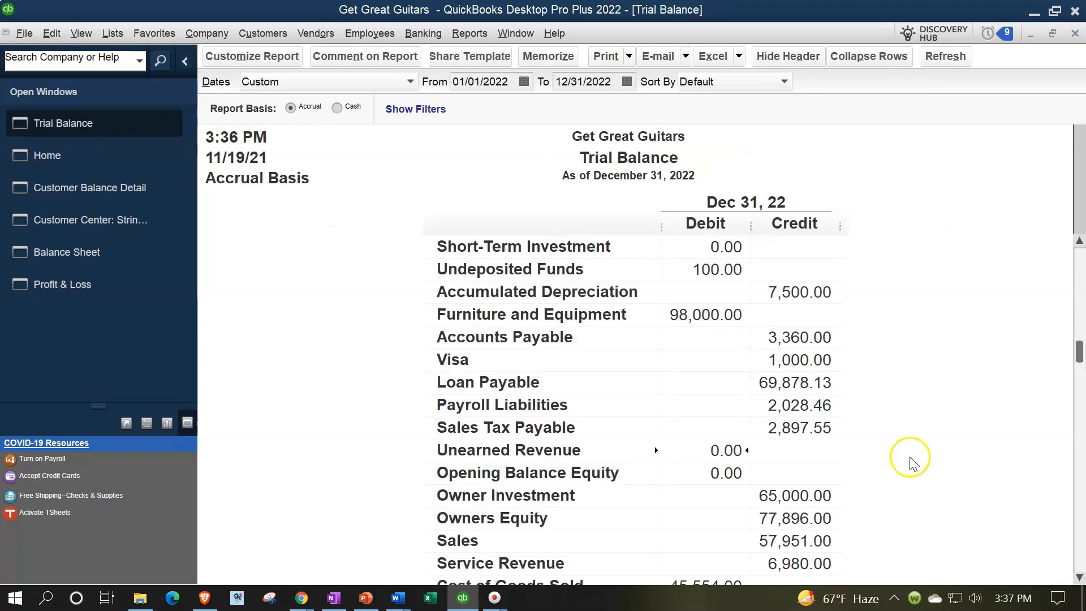
Step: Review the Inventory Asset detail from the Trial Balance, open String Music's 02/27/2022 invoice from it, and close both
scroll(908, 461, "up", 2)
left_click(719, 291)
double_click(718, 292)
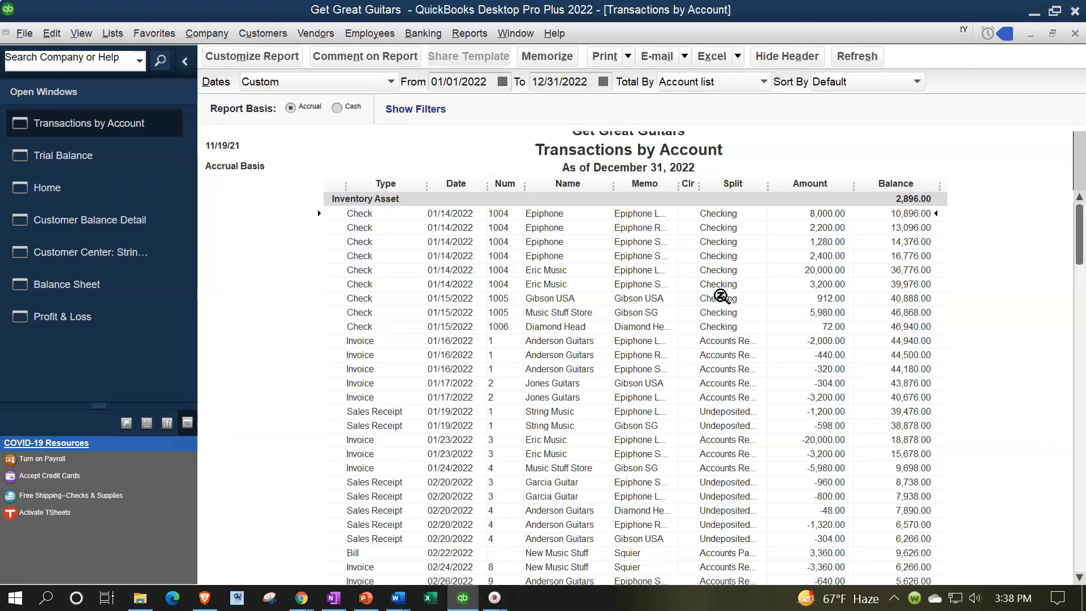
scroll(722, 365, "down", 3)
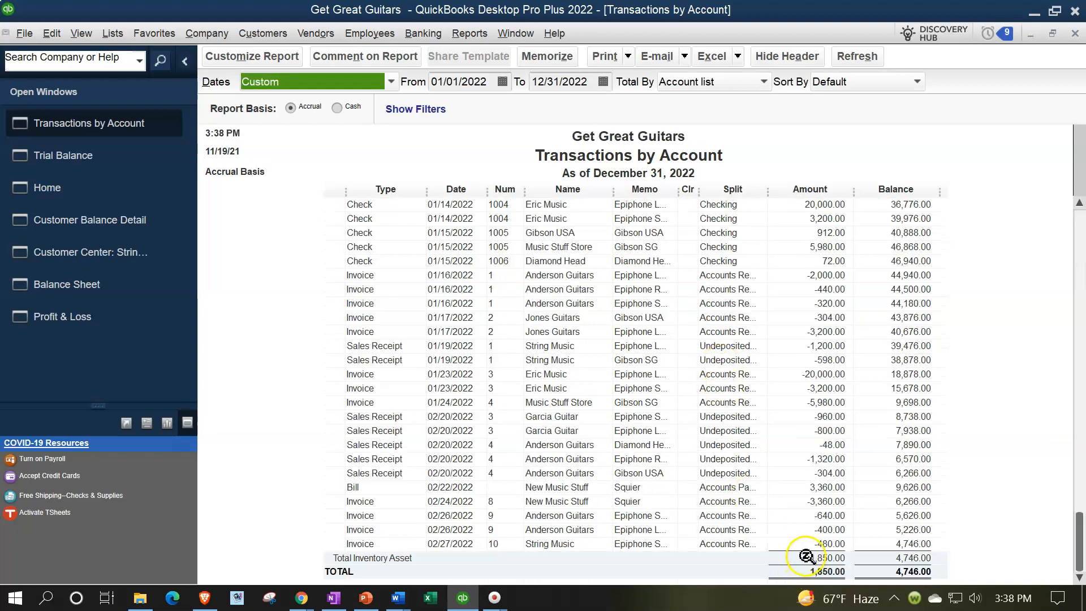
double_click(817, 540)
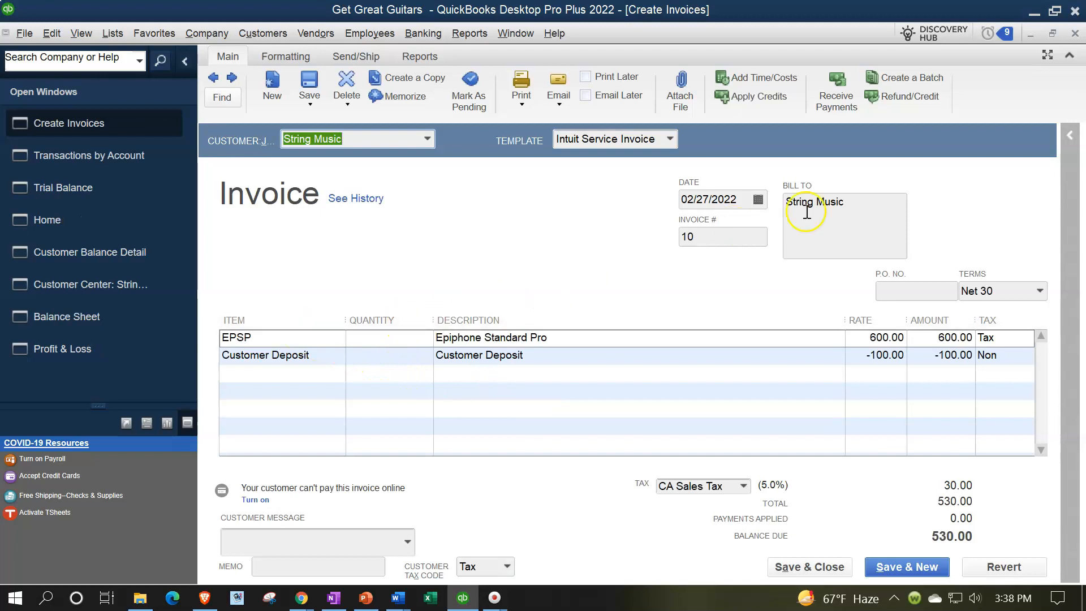
left_click(1074, 34)
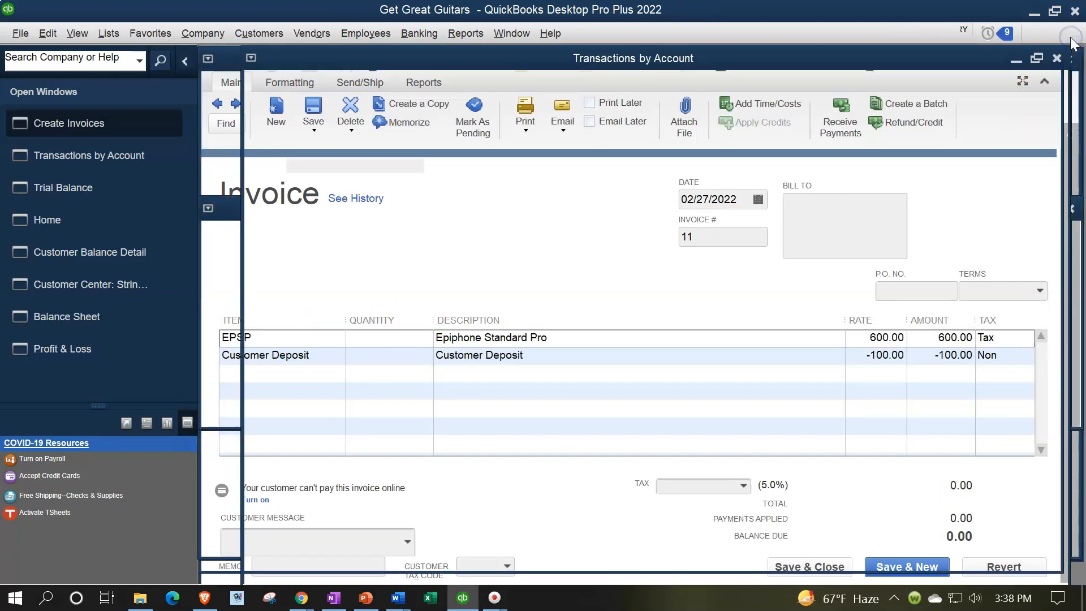
left_click(1074, 34)
Step: Review the Cost of Goods Sold transactions from the Trial Balance and close the detail report
scroll(759, 431, "down", 4)
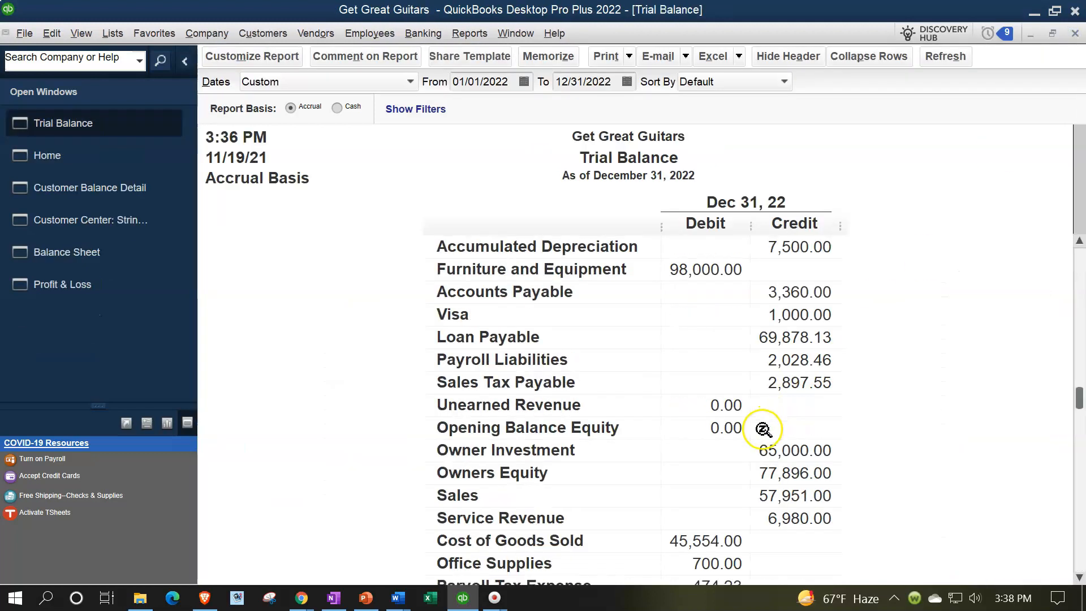
double_click(691, 405)
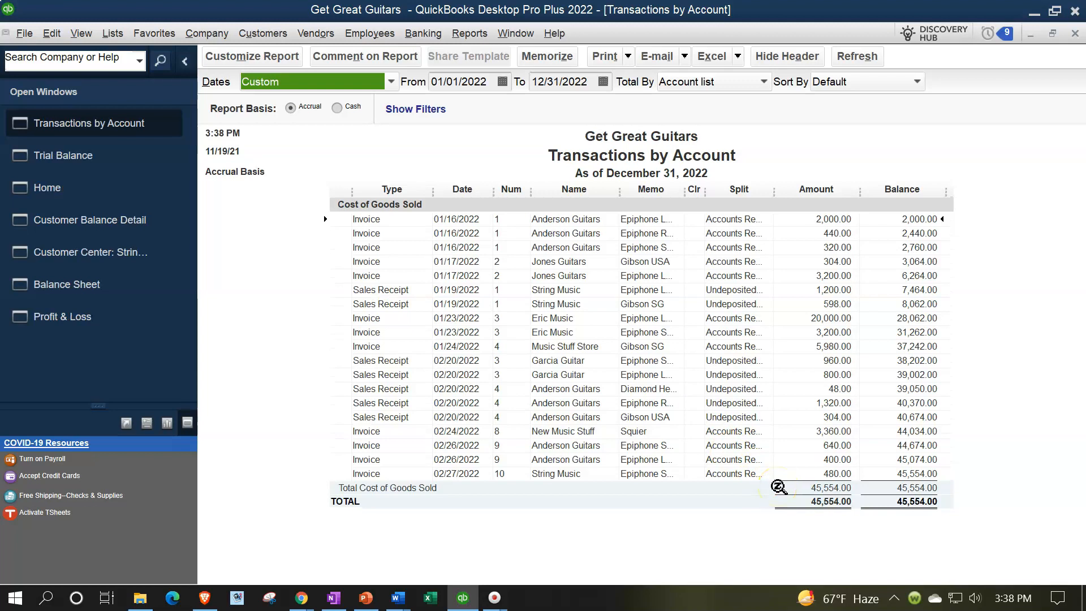
left_click(1074, 33)
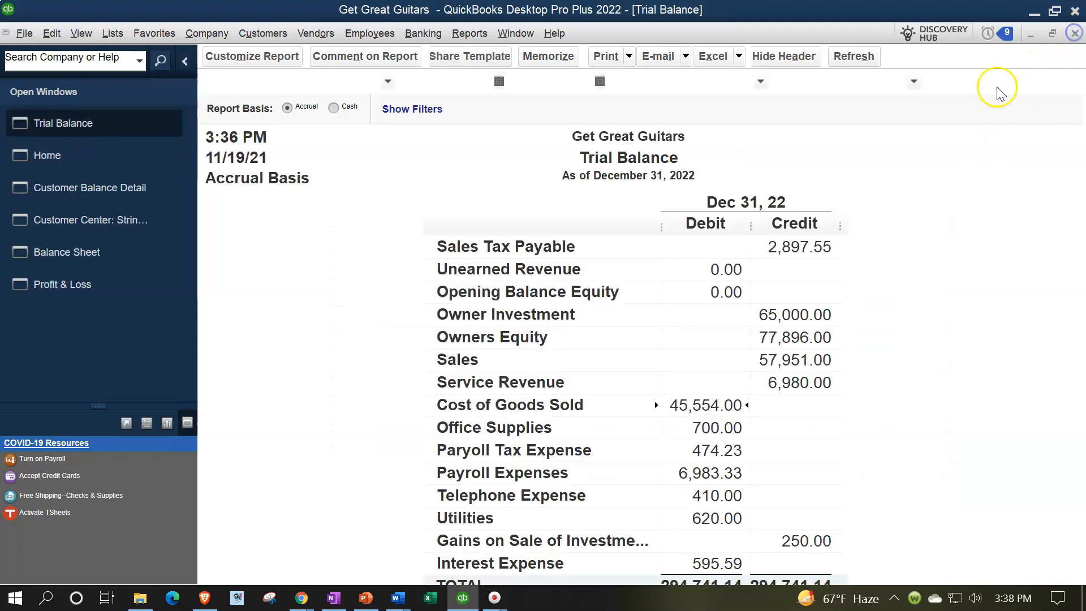
Step: Open String Music's 02/27/2022 invoice from the Customer Balance Detail report, review its deposit line, and close the invoice
scroll(694, 407, "up", 4)
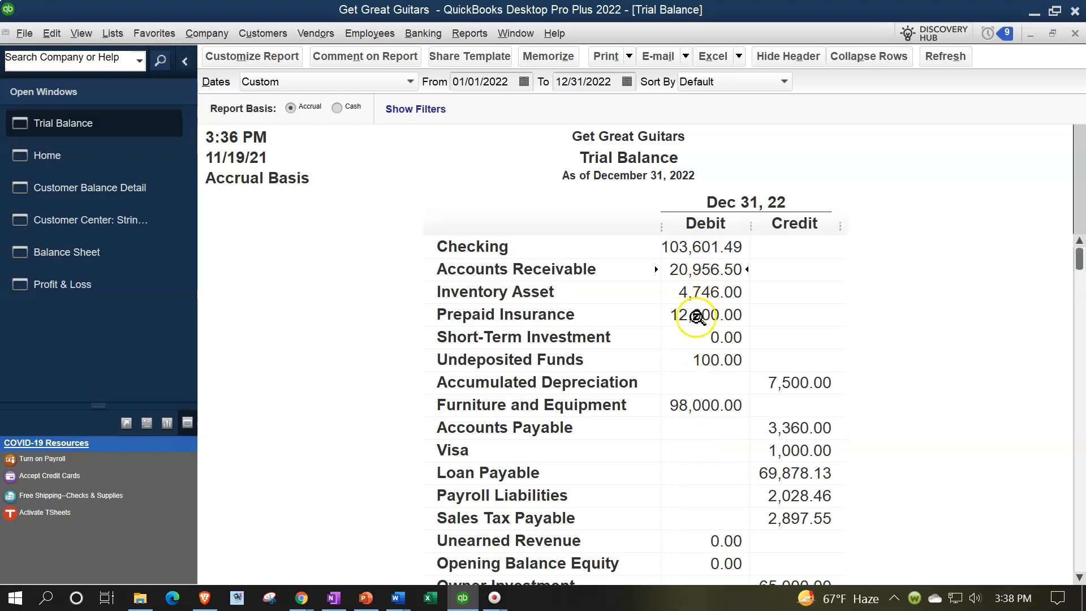
left_click(116, 188)
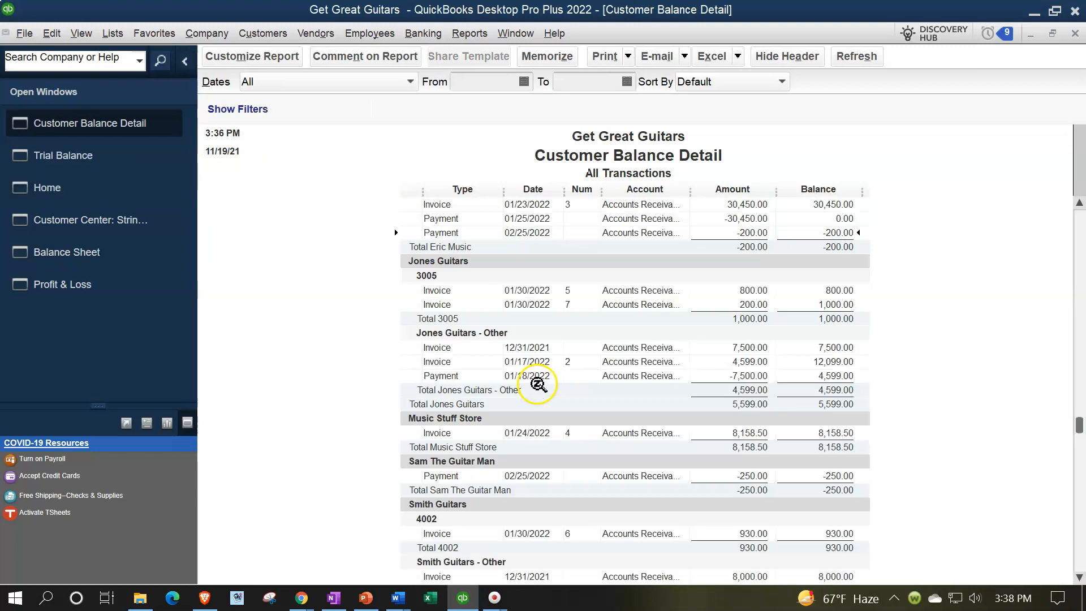
scroll(557, 435, "down", 3)
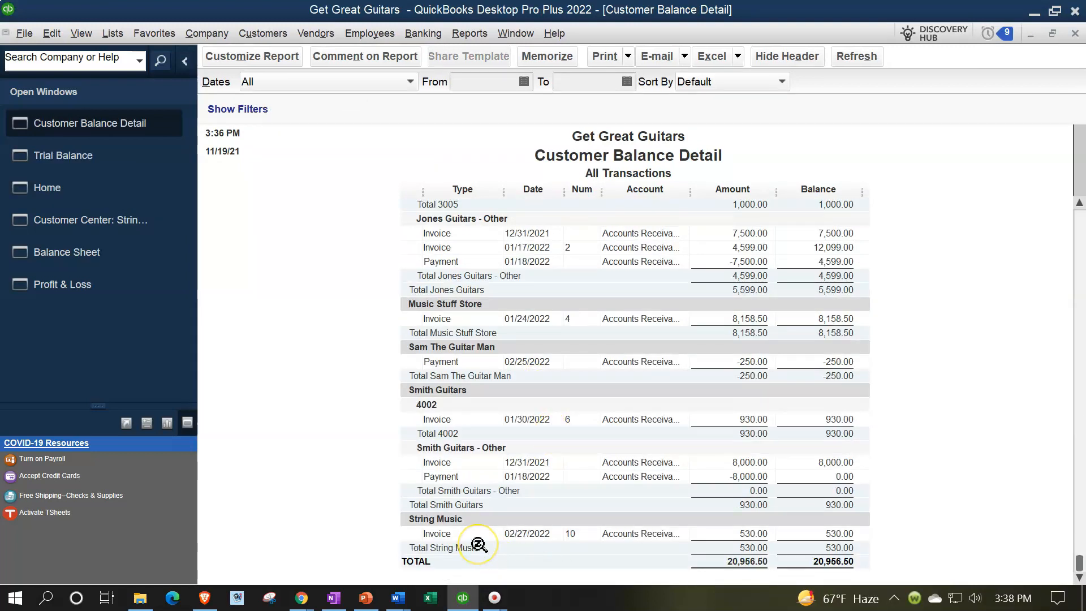
left_click(723, 533)
double_click(746, 534)
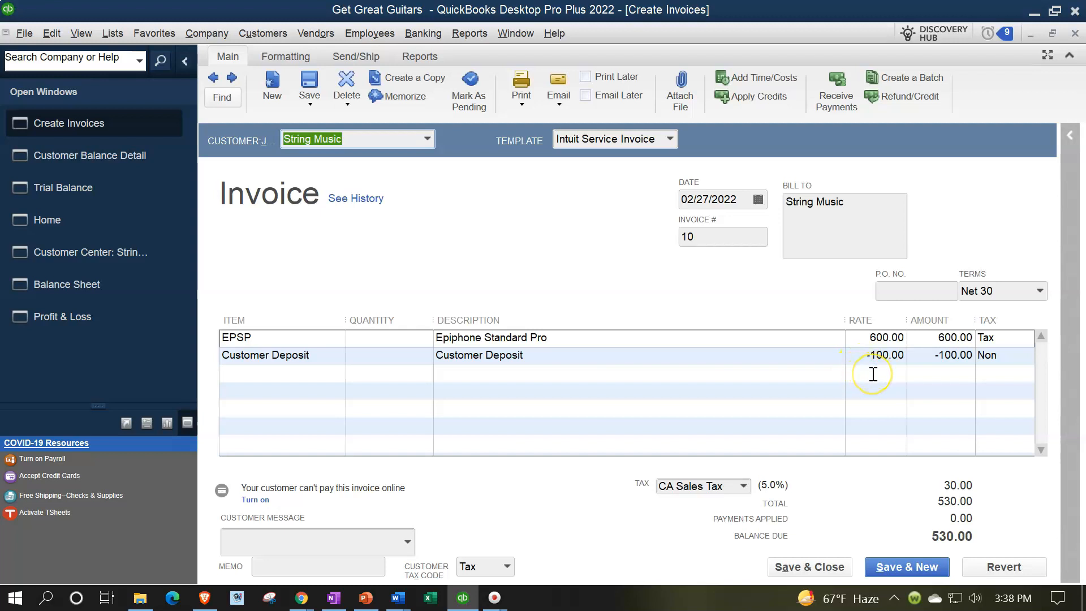
left_click(1074, 34)
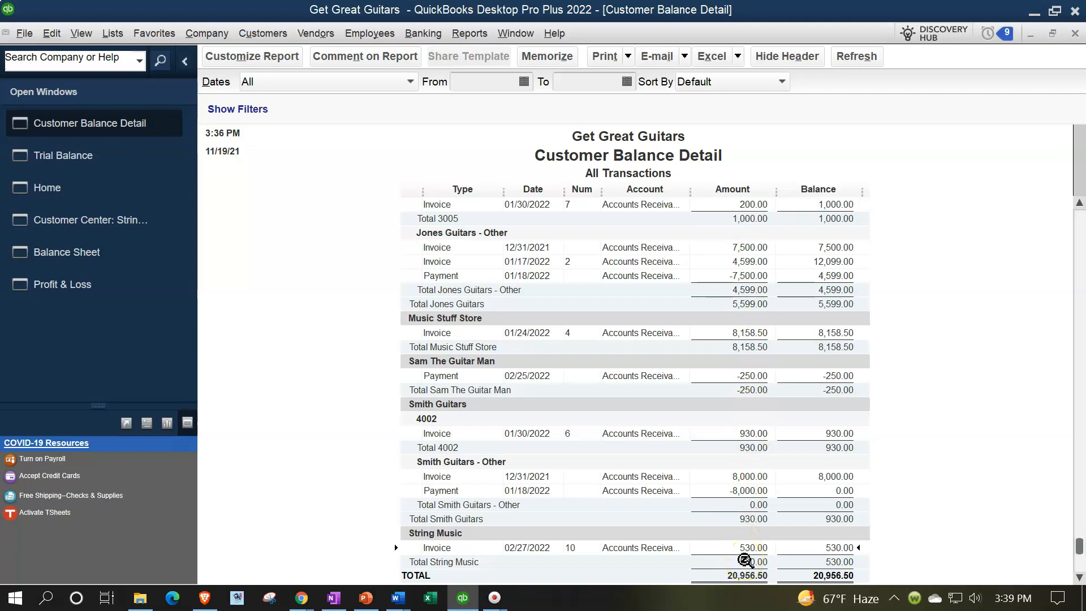
Step: Check Anderson Guitars' February payment and invoice in the Customer Balance Detail, open the 02/26/2022 invoice, and close it
scroll(745, 561, "up", 6)
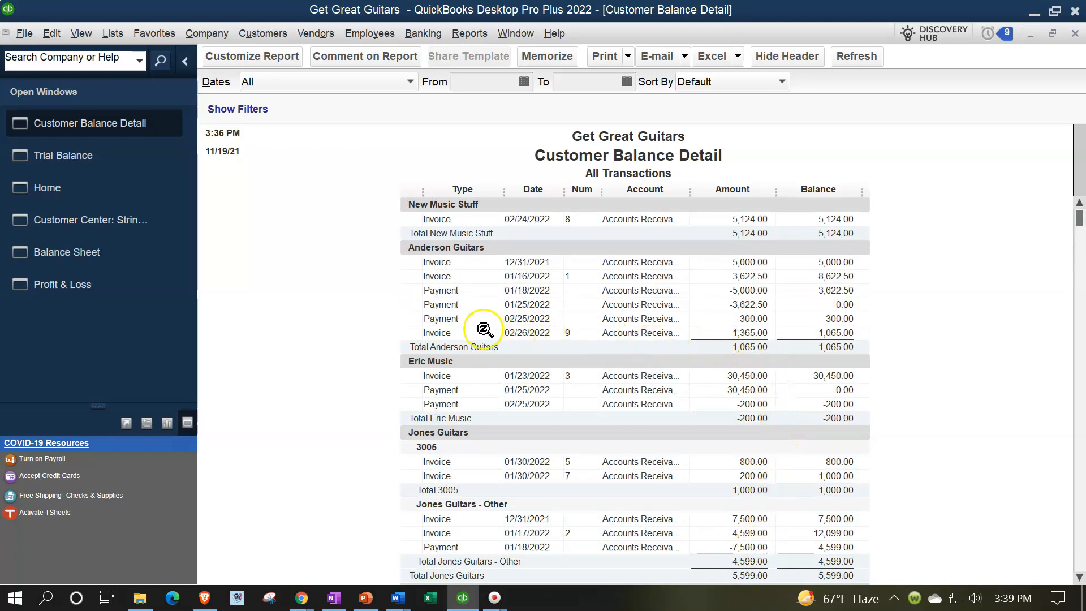
left_click(746, 319)
left_click(758, 404)
left_click(743, 334)
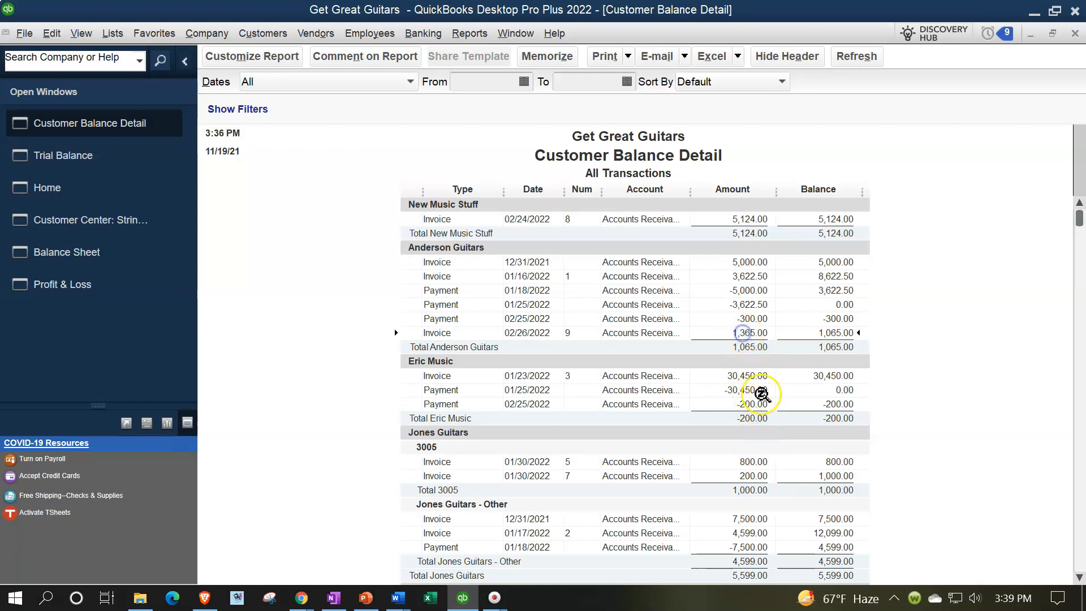
double_click(743, 333)
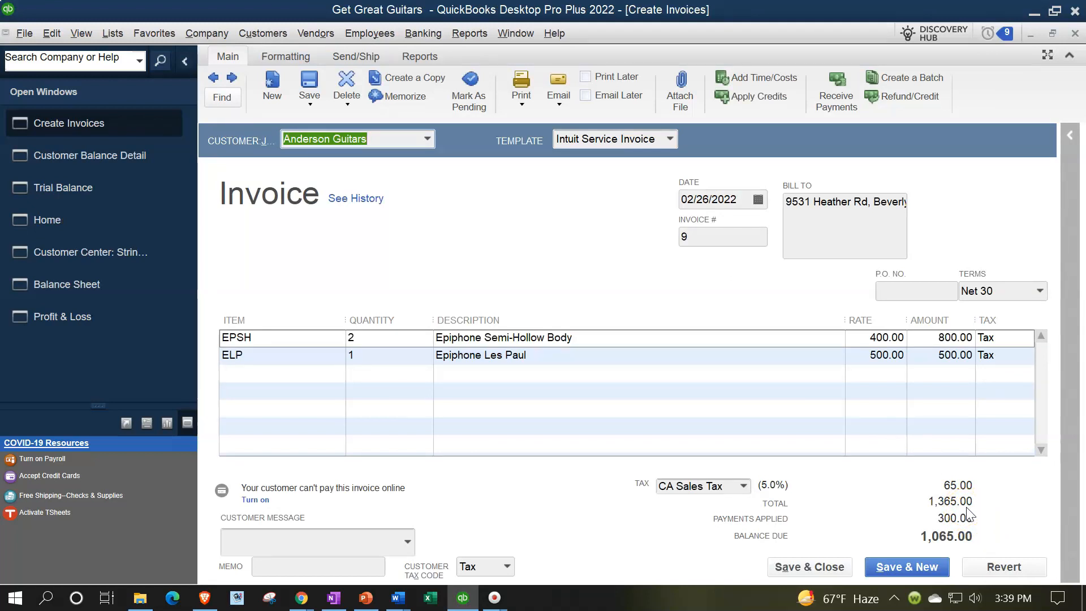
left_click(1074, 34)
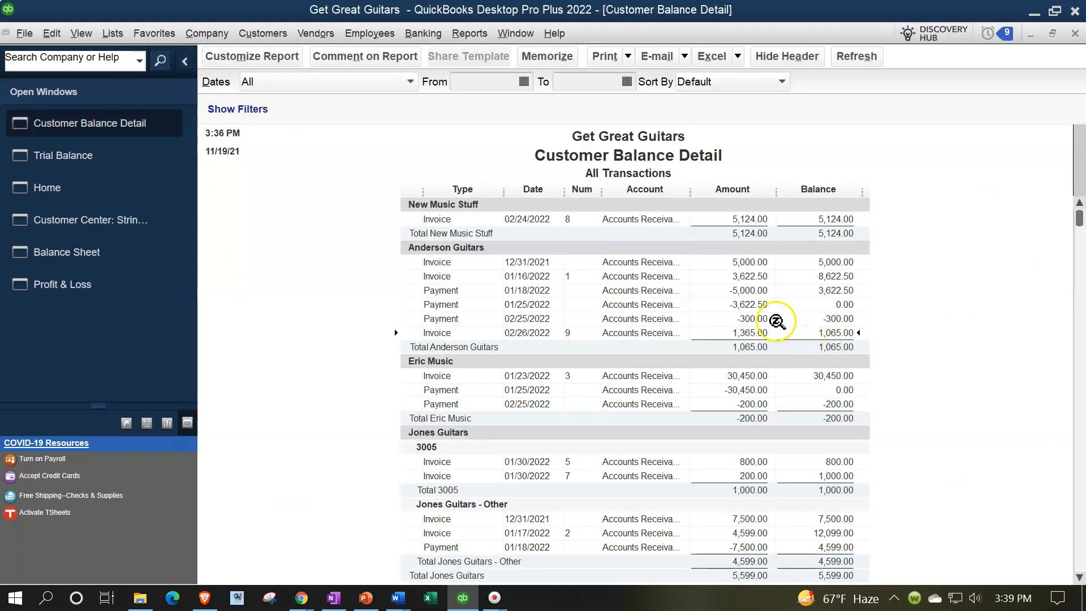
Step: Compare the Anderson Guitars and Eric Music entries with String Music's invoice in the Customer Balance Detail report
left_click(760, 305)
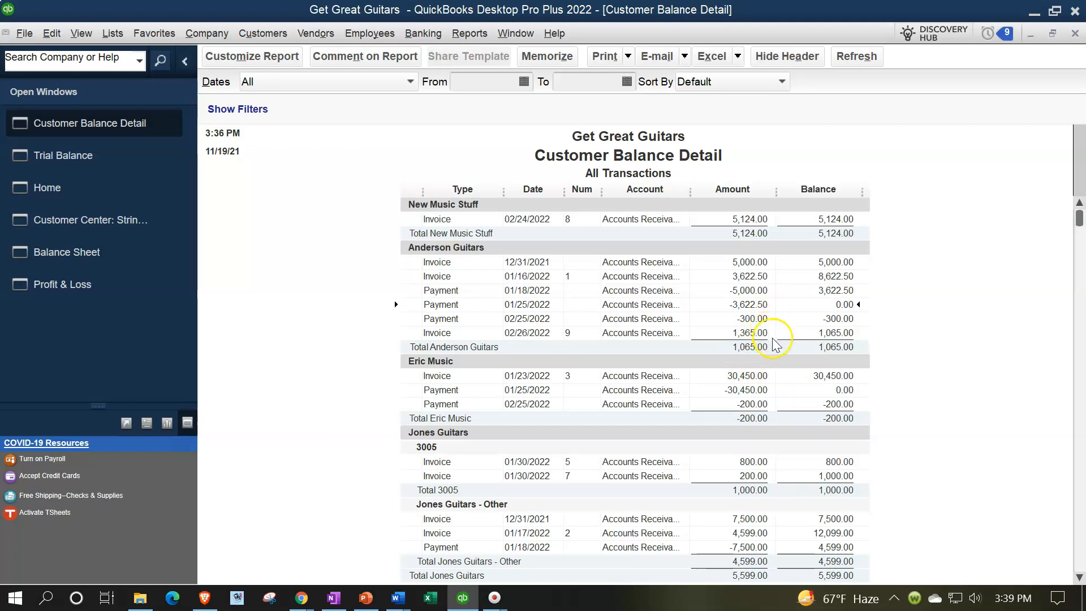
left_click(717, 333)
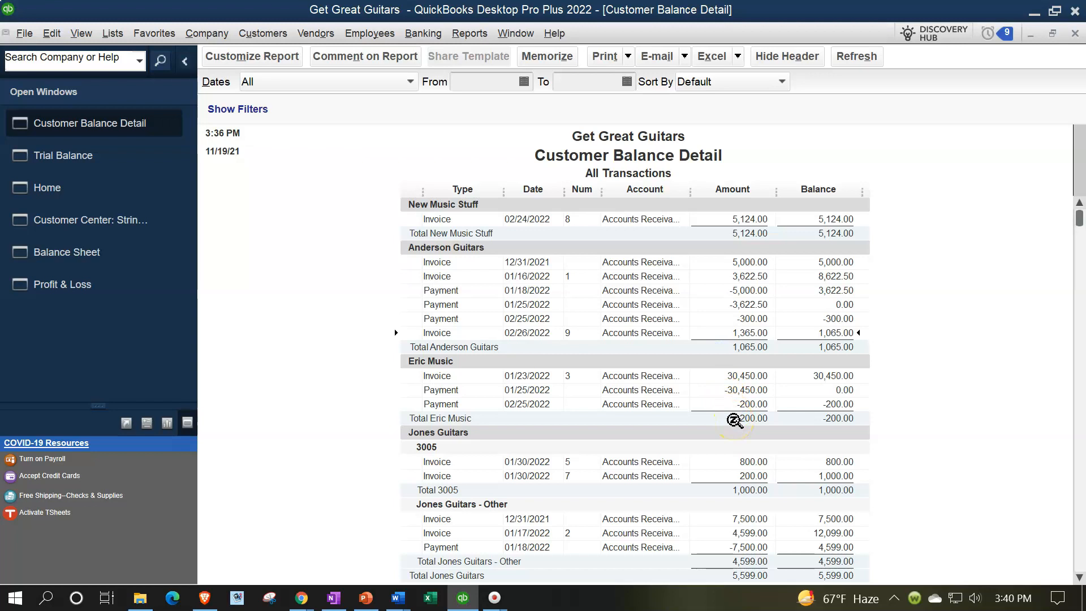
left_click(731, 320)
left_click(736, 376)
scroll(737, 376, "down", 7)
left_click(748, 550)
left_click(707, 552)
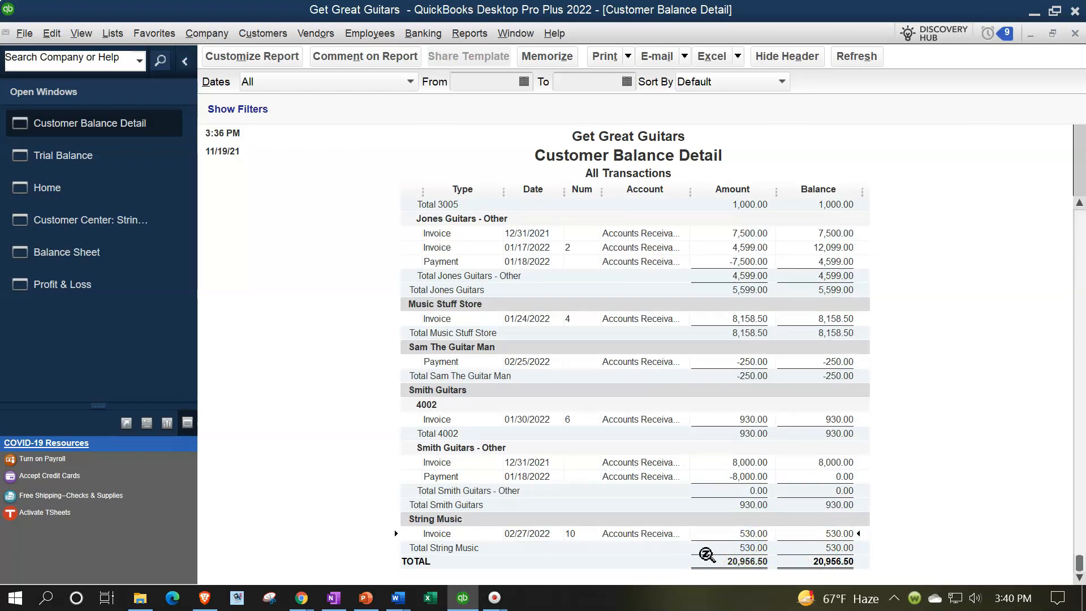
left_click(705, 551)
left_click(708, 540)
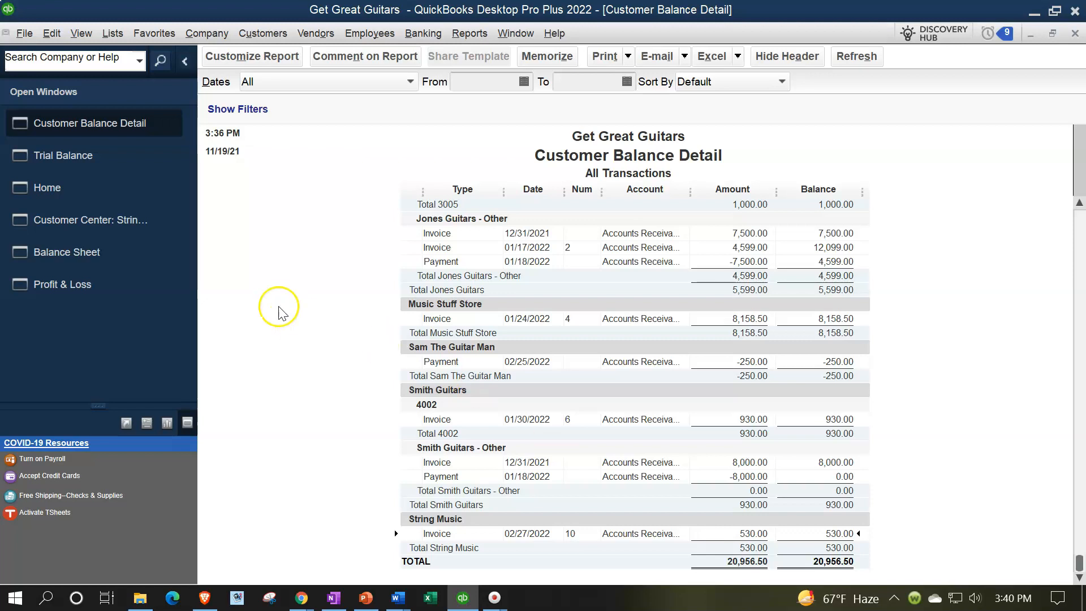
Step: Recheck the item and Customer Deposit lines on String Music's invoice 10 from the Customer Balance Detail and close it
left_click(131, 231)
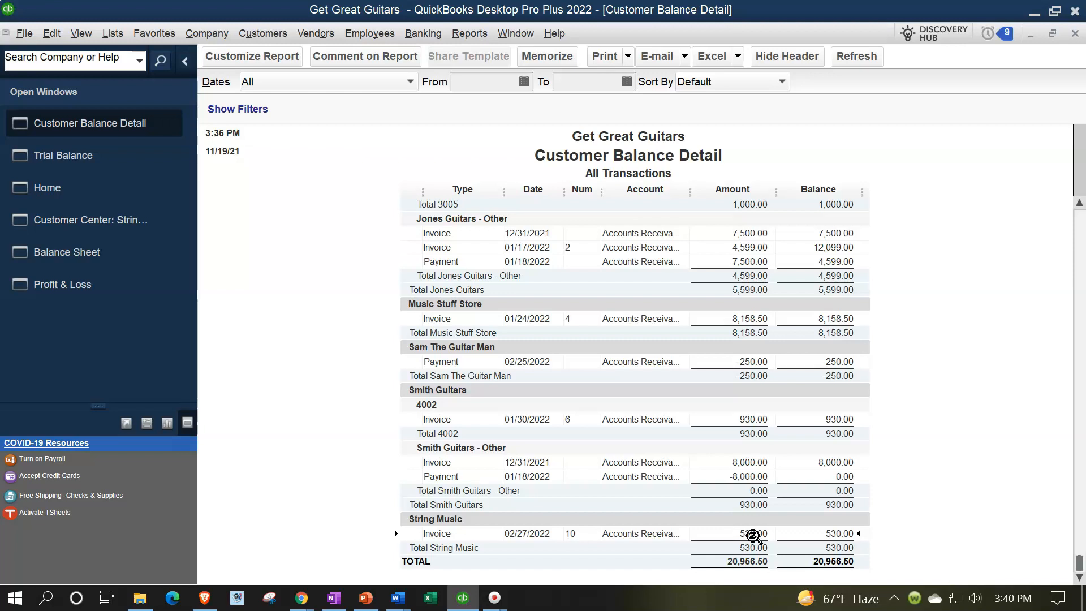
left_click(752, 553)
double_click(752, 530)
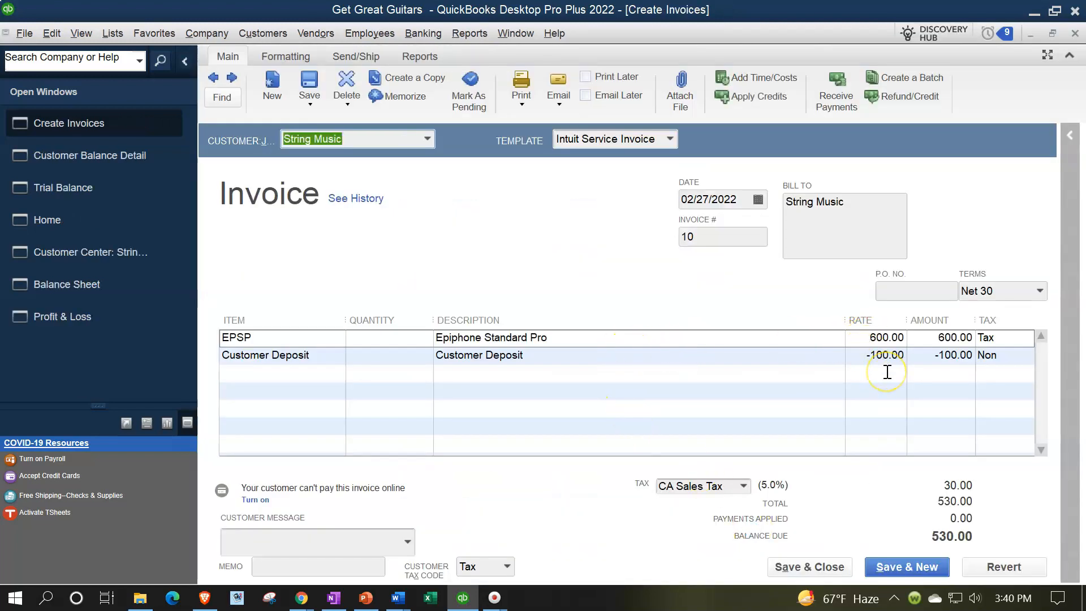
left_click(1075, 33)
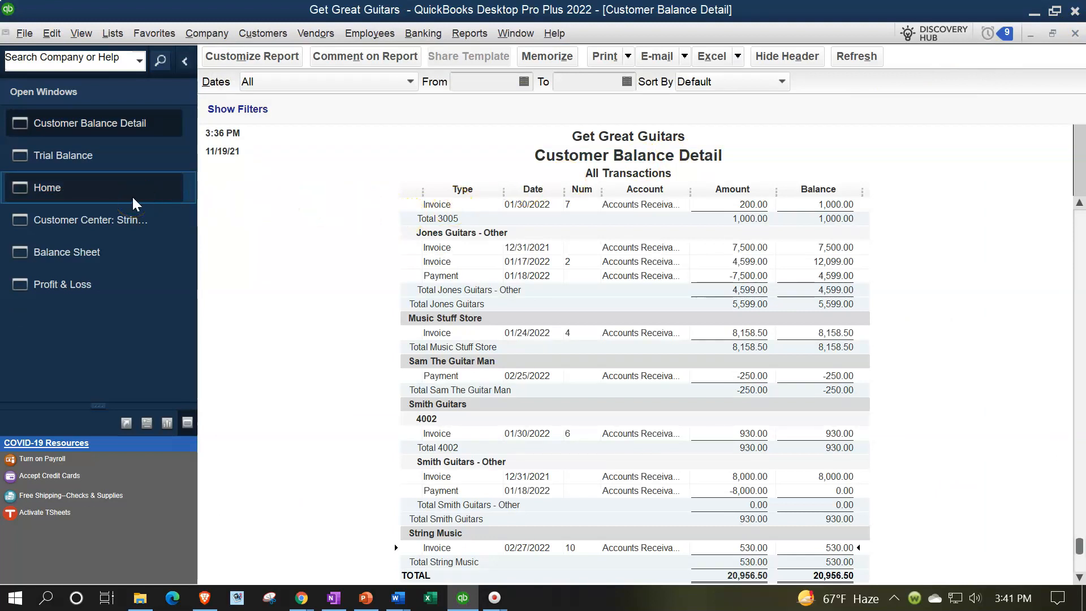
Step: Compare String Music's sales receipt and invoice with Anderson Guitars' 02/25/2022 payment and 02/26/2022 invoice in the Customer Center
left_click(130, 212)
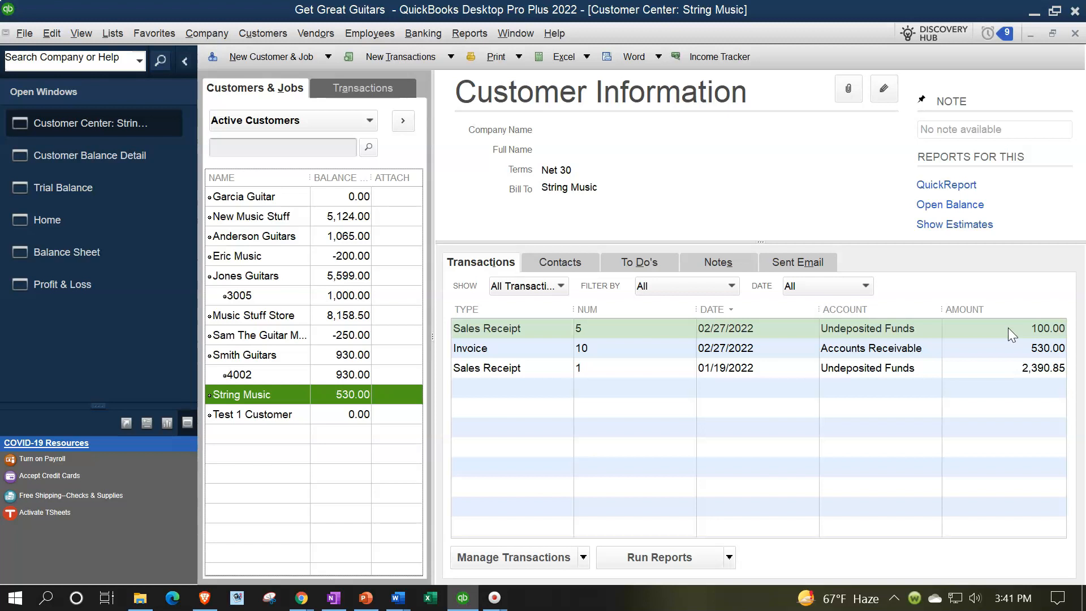
left_click(1004, 349)
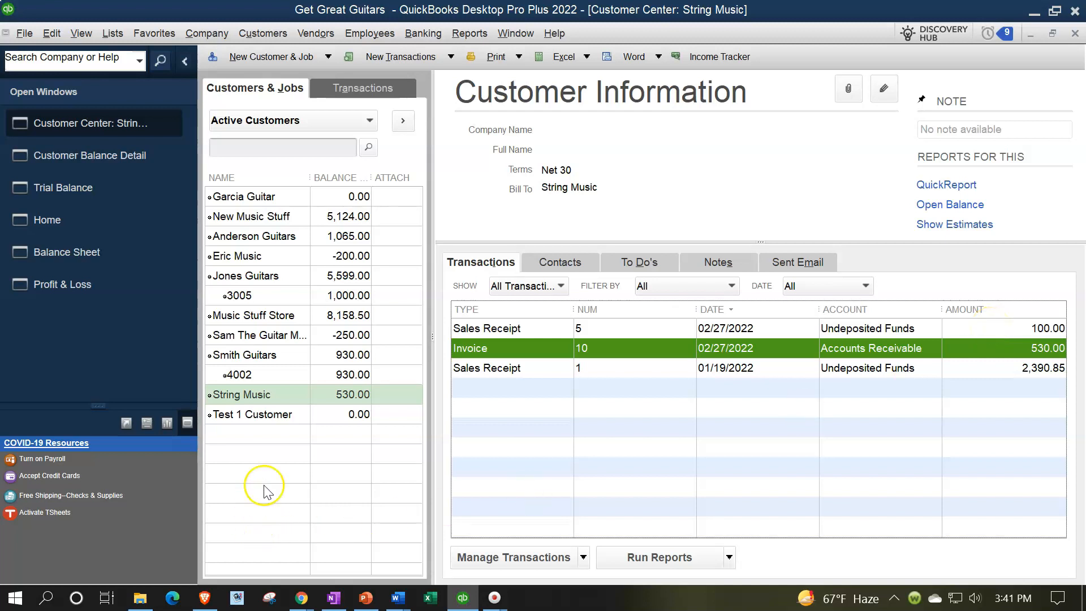
left_click(273, 235)
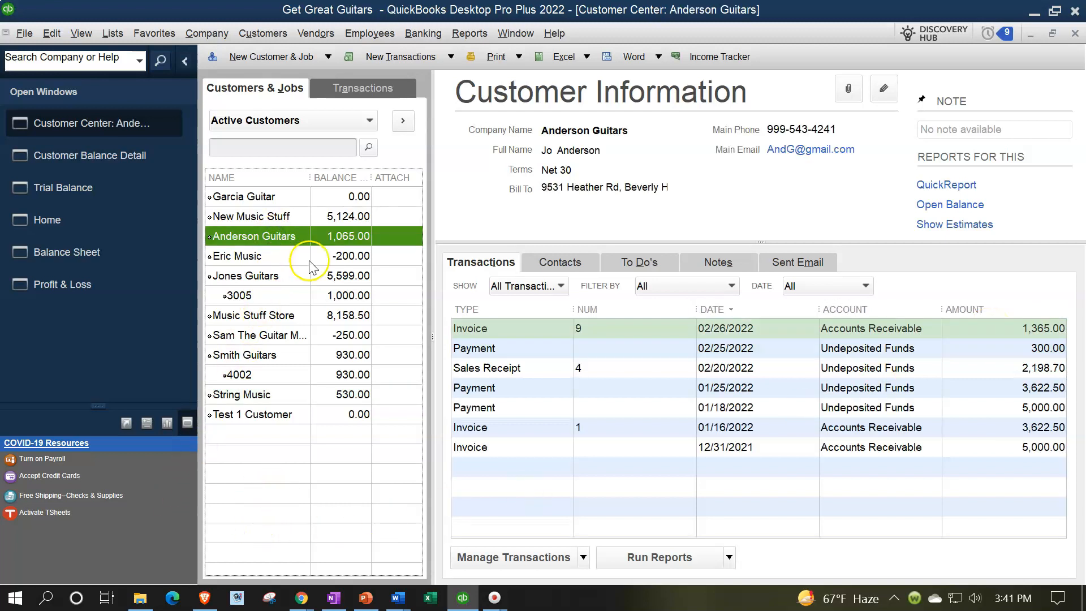
left_click(1009, 349)
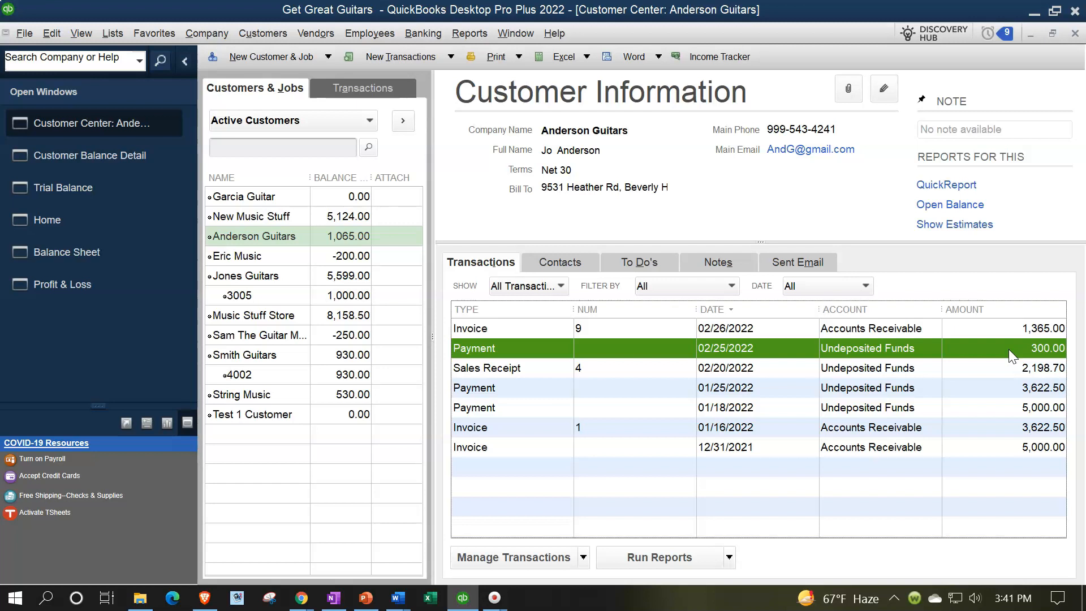
left_click(996, 331)
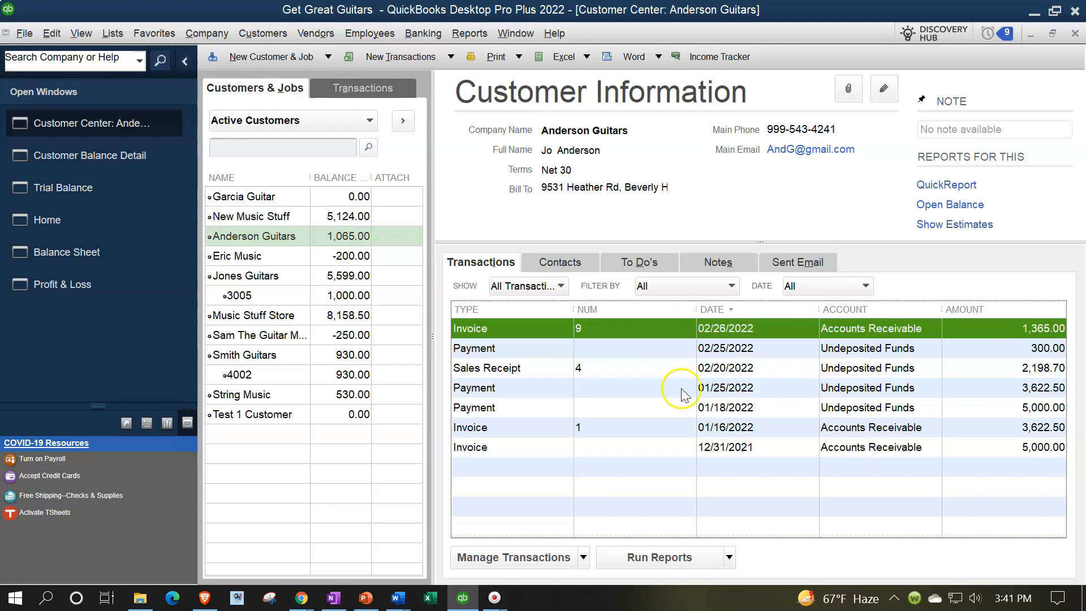
Step: Return to the Trial Balance report and review the account balances down to the total
left_click(90, 191)
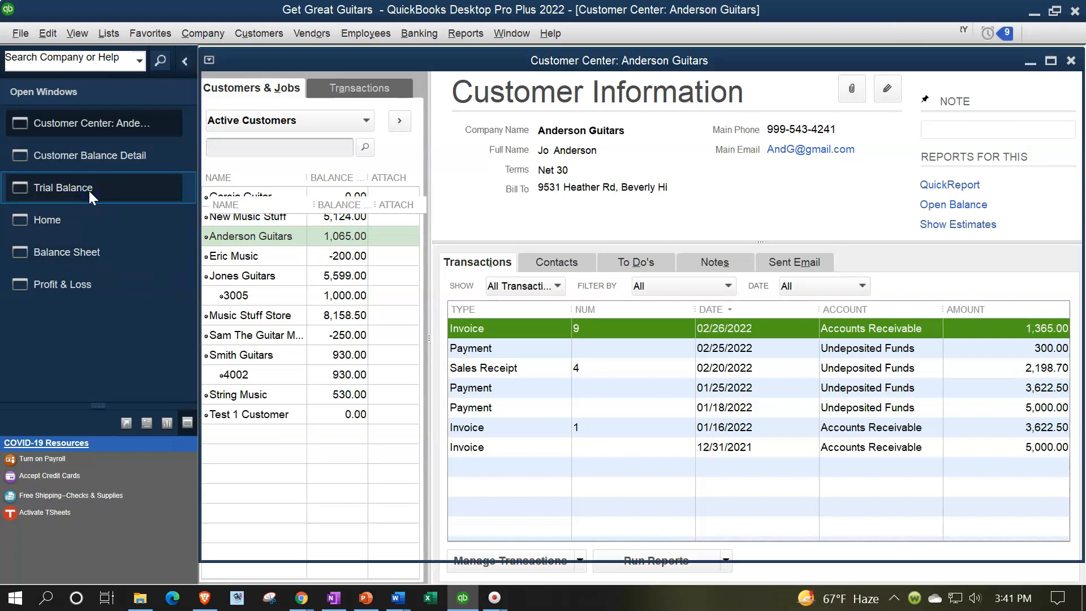
left_click(688, 239)
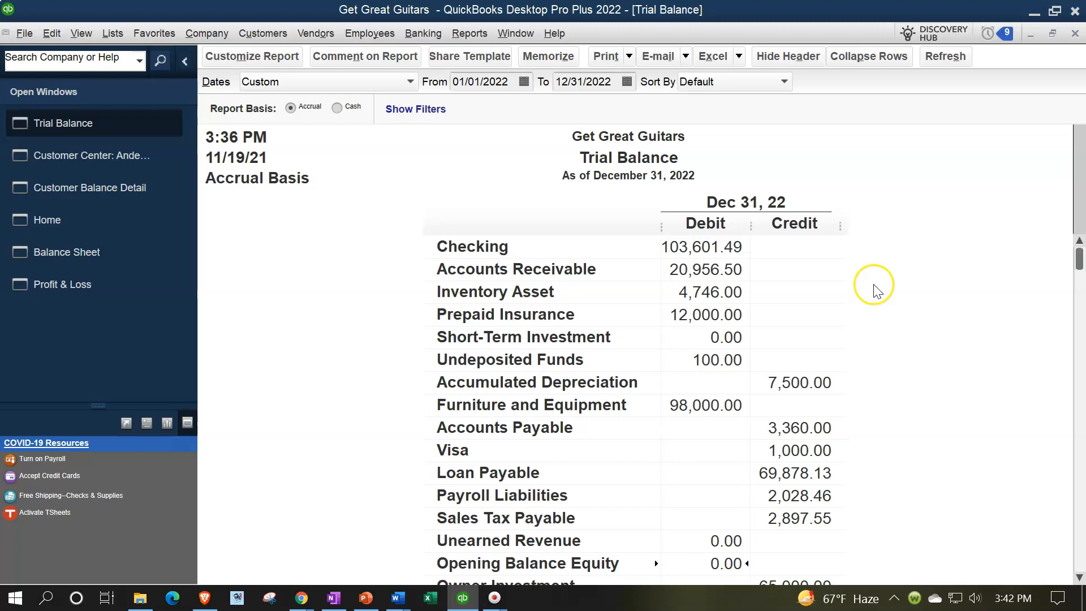
scroll(876, 291, "down", 3)
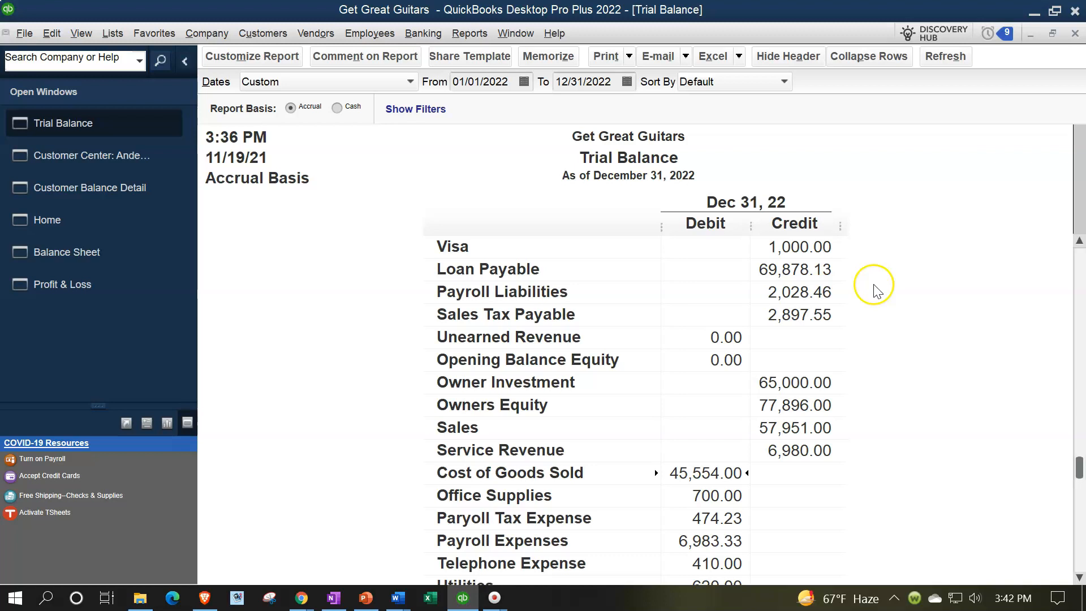
scroll(876, 291, "down", 2)
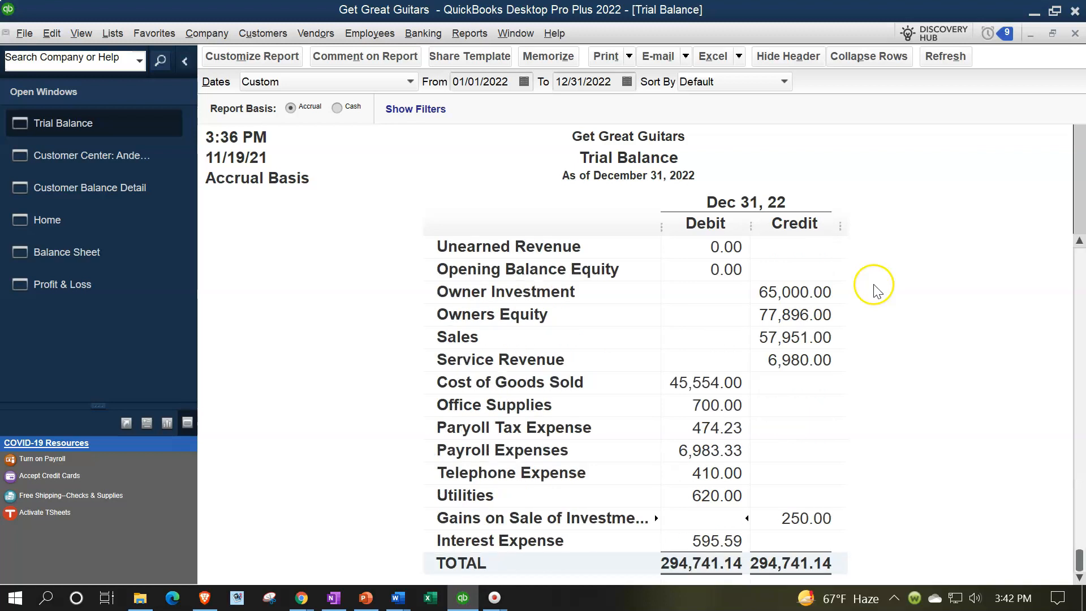